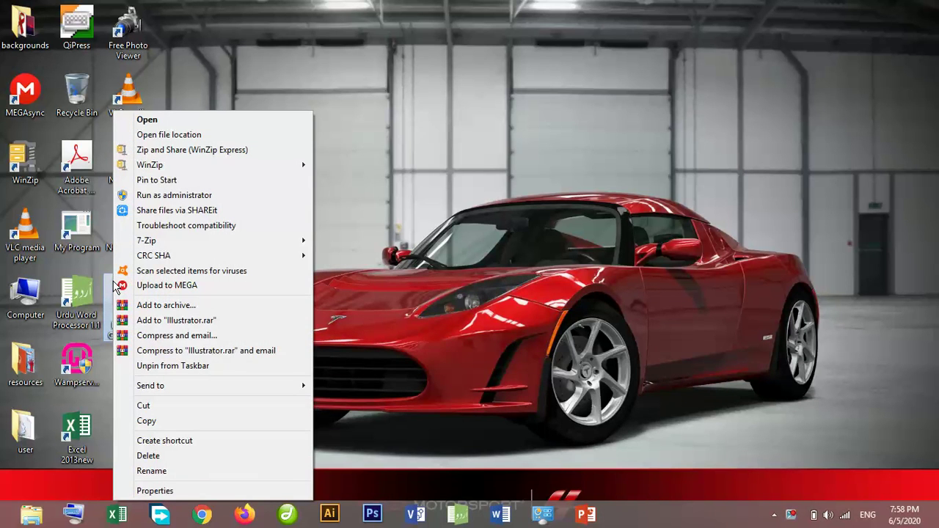
Step: Launch Adobe Illustrator from its desktop shortcut
click(170, 120)
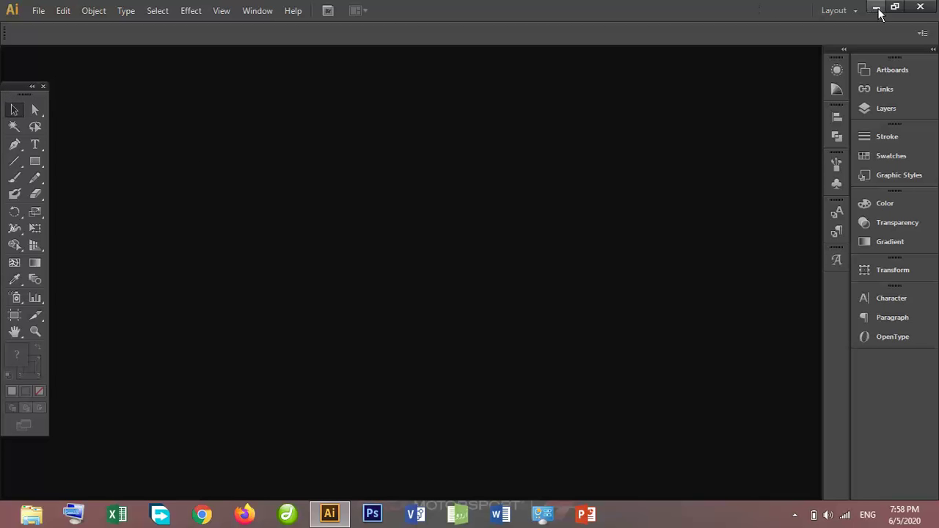
click(795, 514)
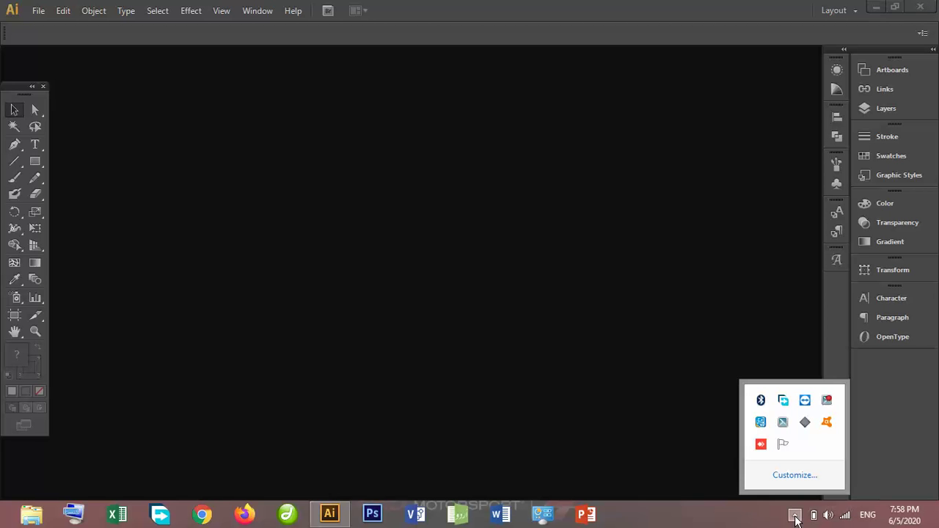
click(645, 375)
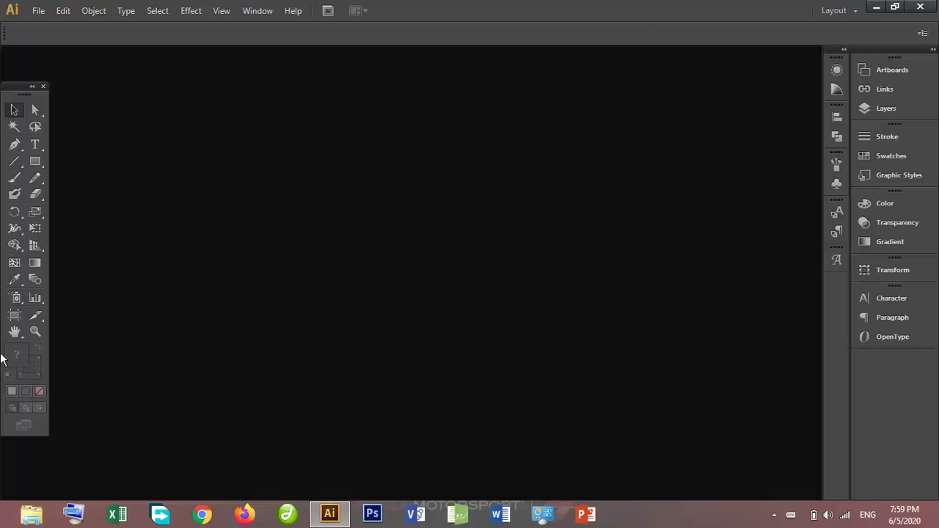
Step: Start a new document and name it day1
click(41, 10)
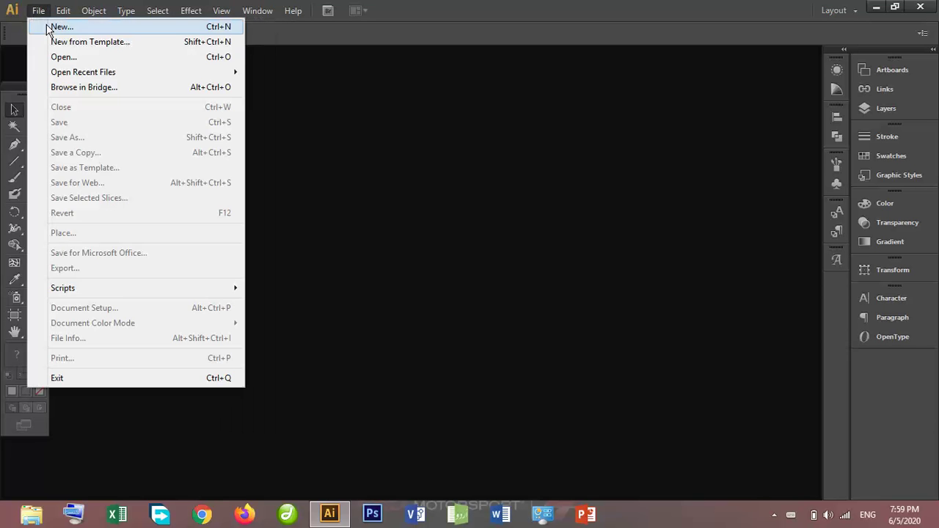
click(46, 28)
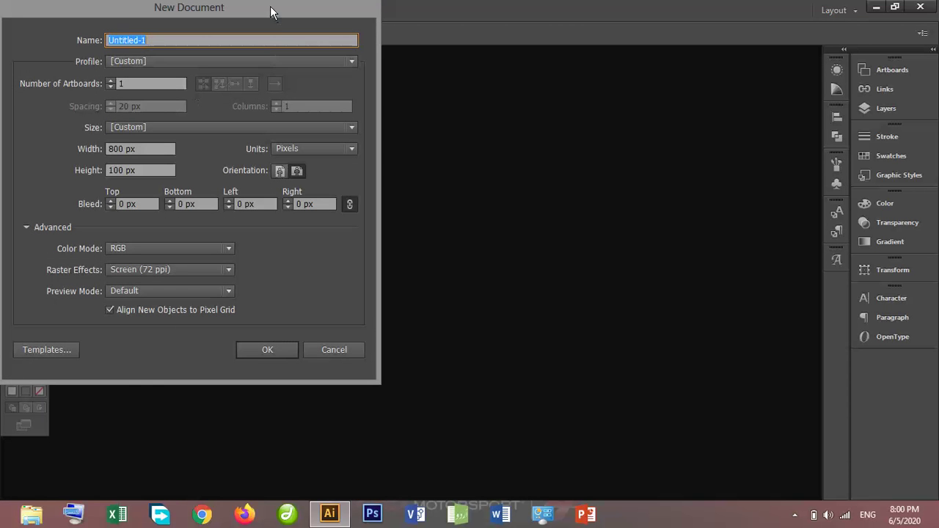
drag(270, 6, 485, 49)
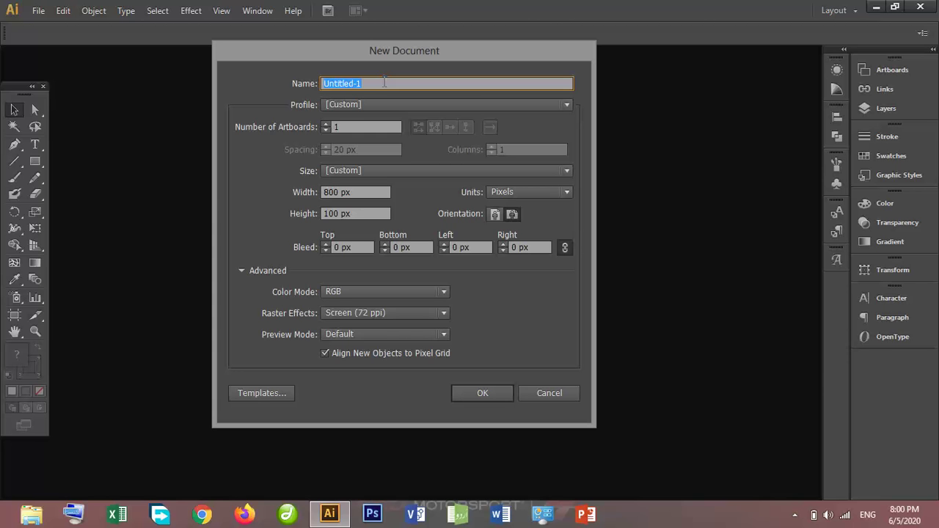
key(BackSpace)
text(day)
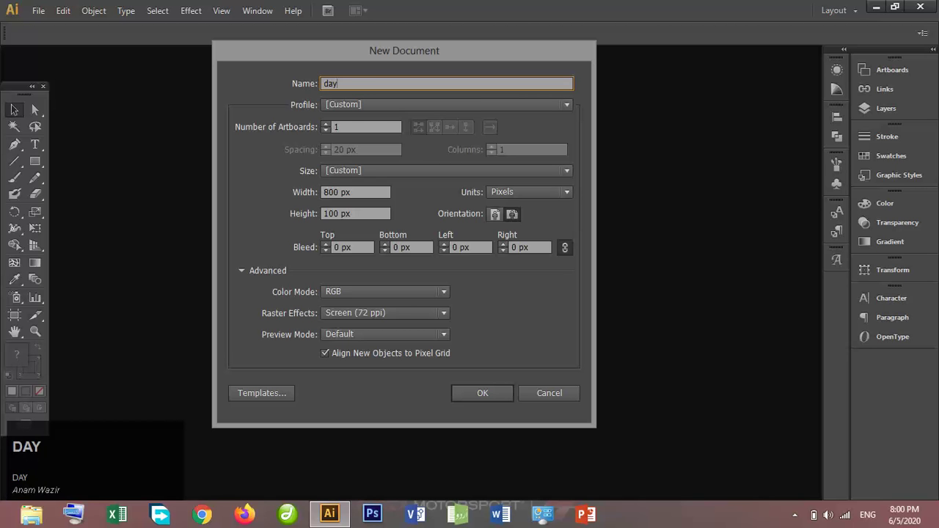
text(1)
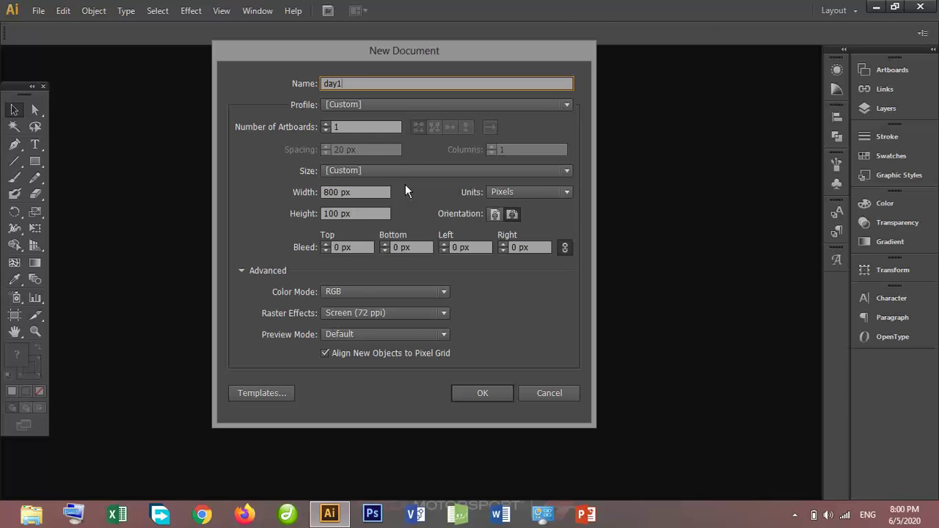
click(384, 106)
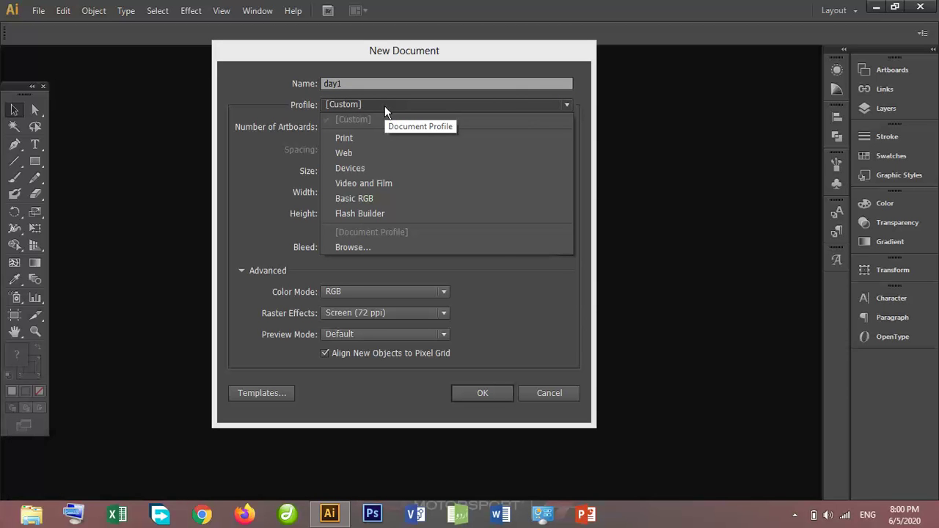
click(385, 105)
click(384, 106)
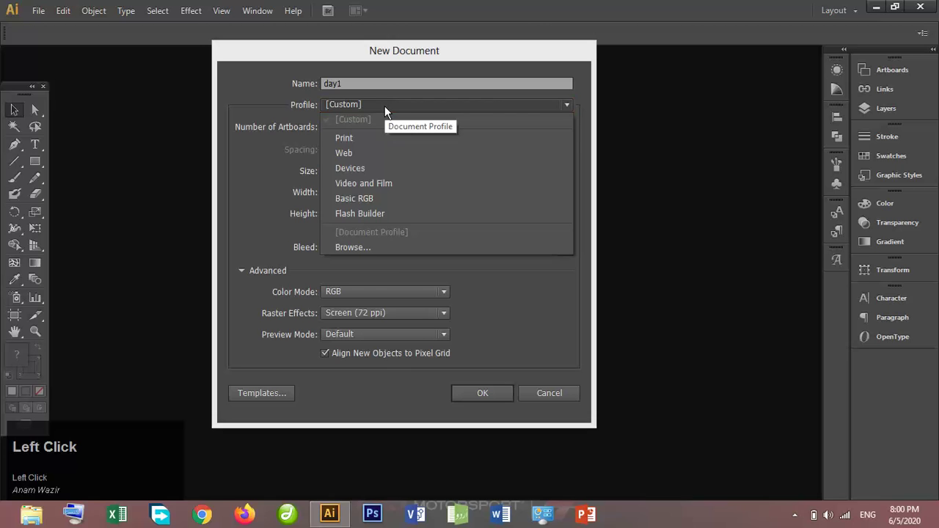
click(385, 106)
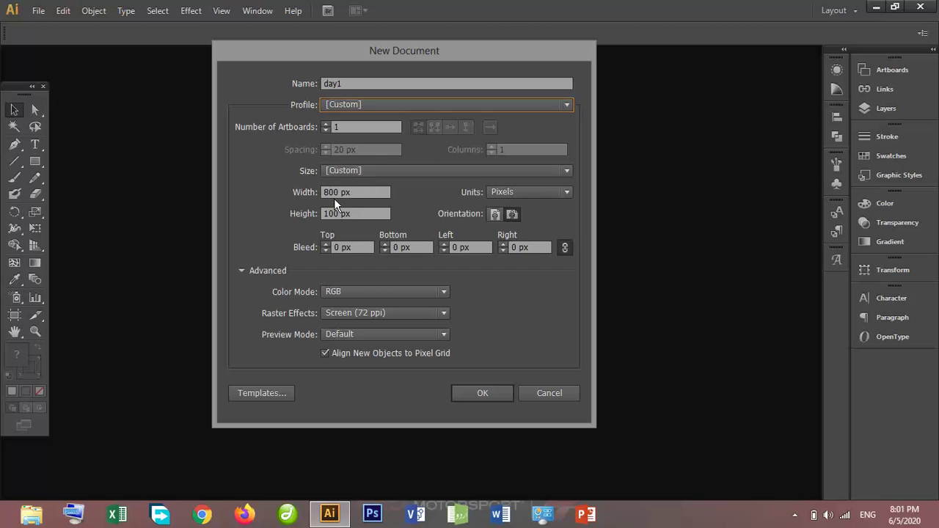
Step: Set the new document's width to 1000 px and height to 500 px, and create it
click(325, 192)
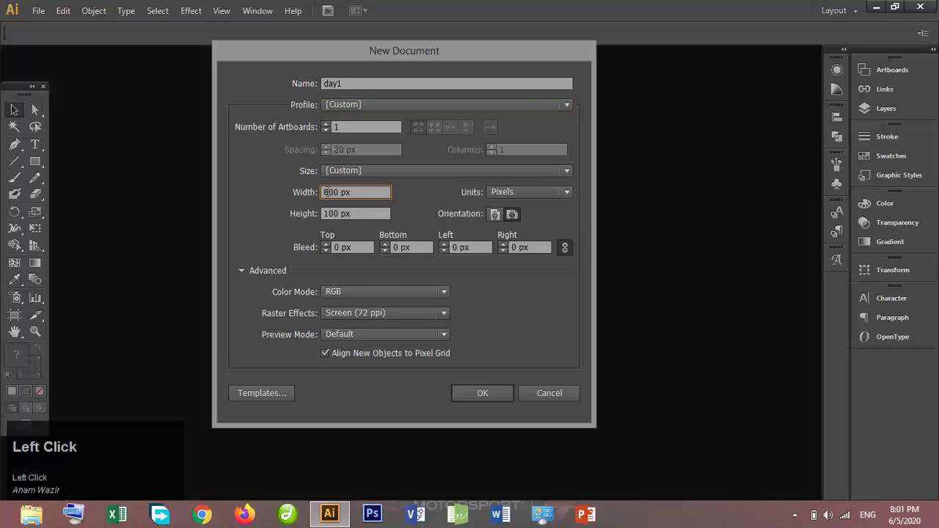
key(BackSpace)
text(10)
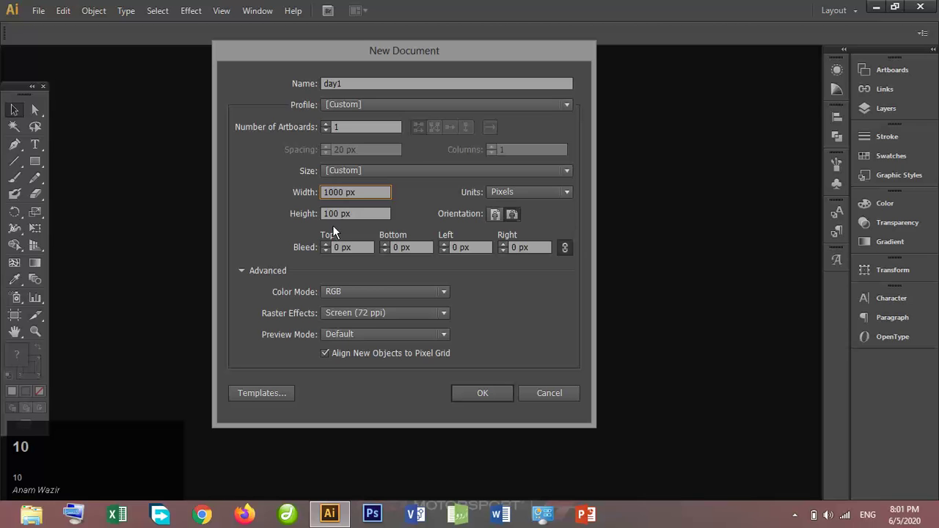
click(326, 212)
key(Delete)
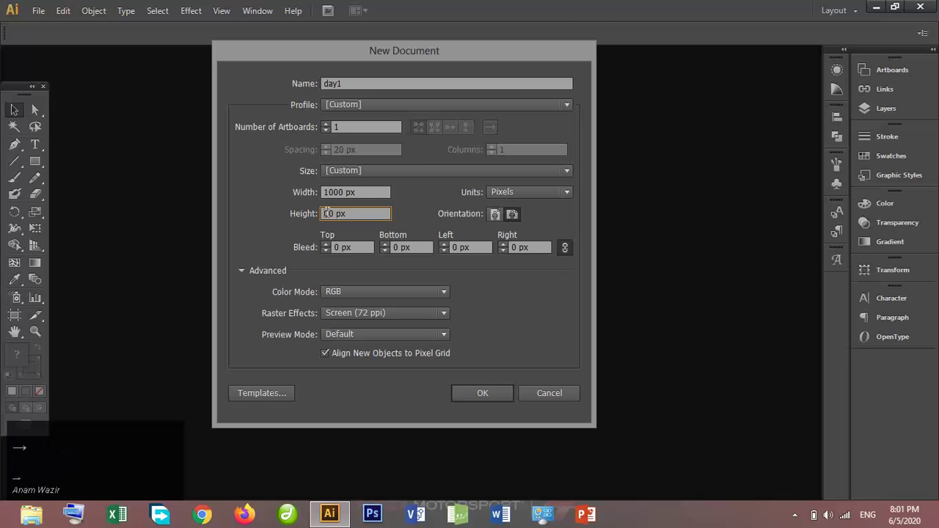
text(50)
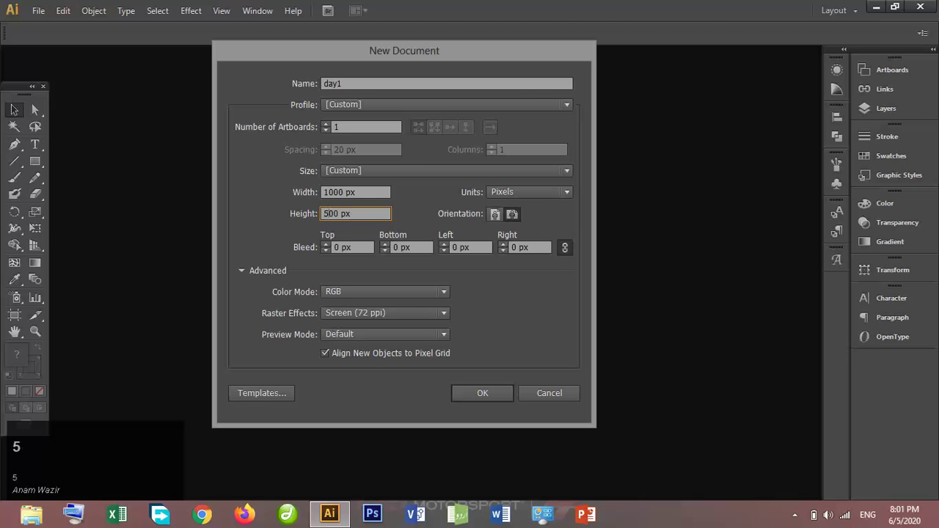
click(465, 389)
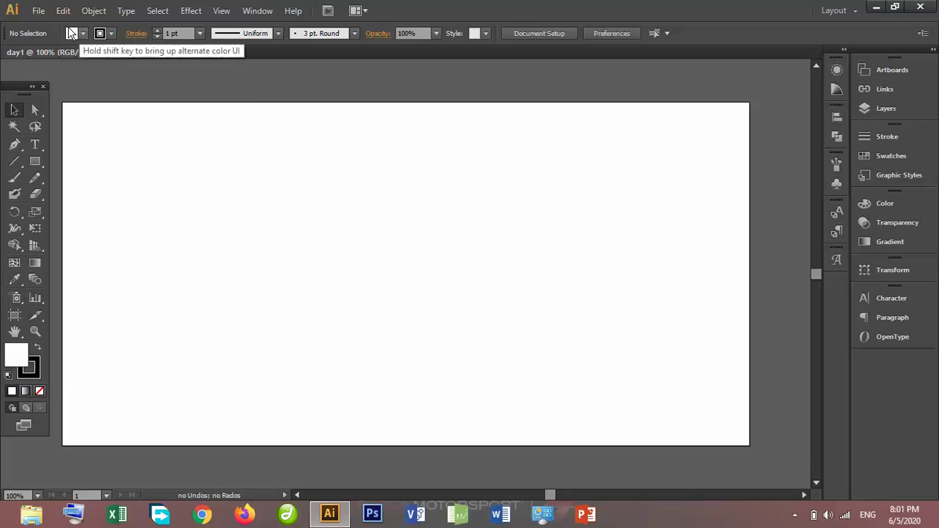
Step: Start a second new document using the Print profile
click(37, 11)
click(47, 30)
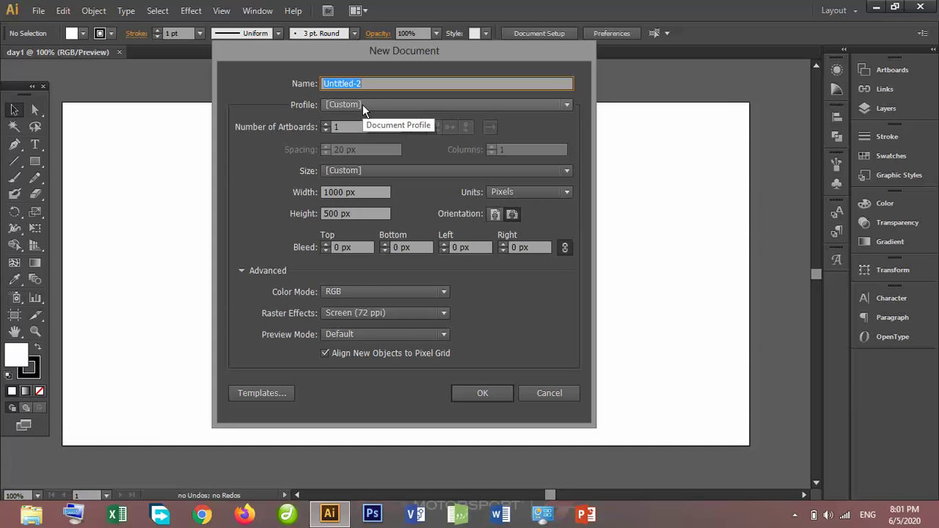
click(362, 104)
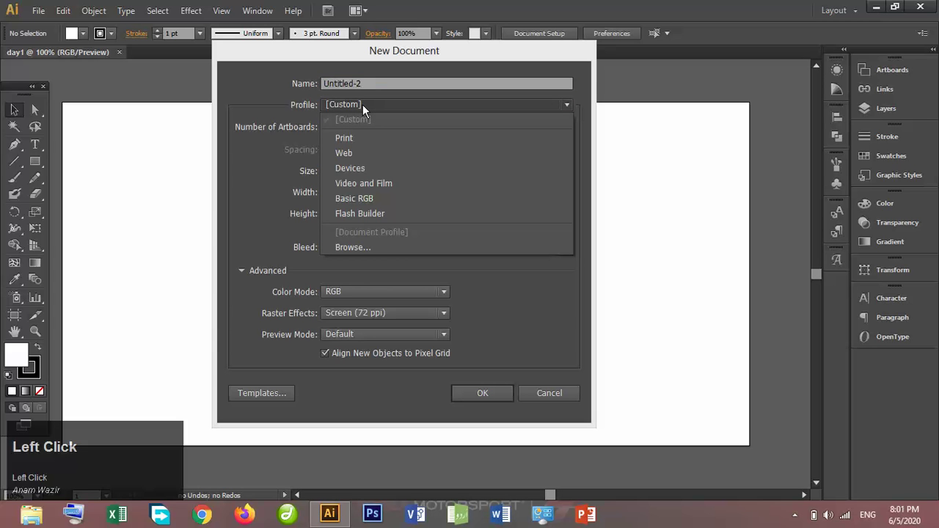
click(363, 104)
click(363, 105)
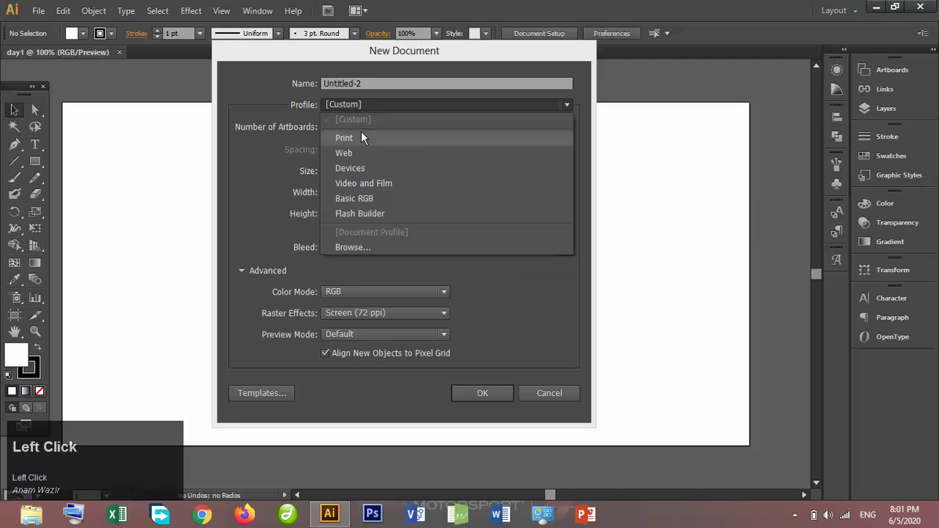
click(361, 138)
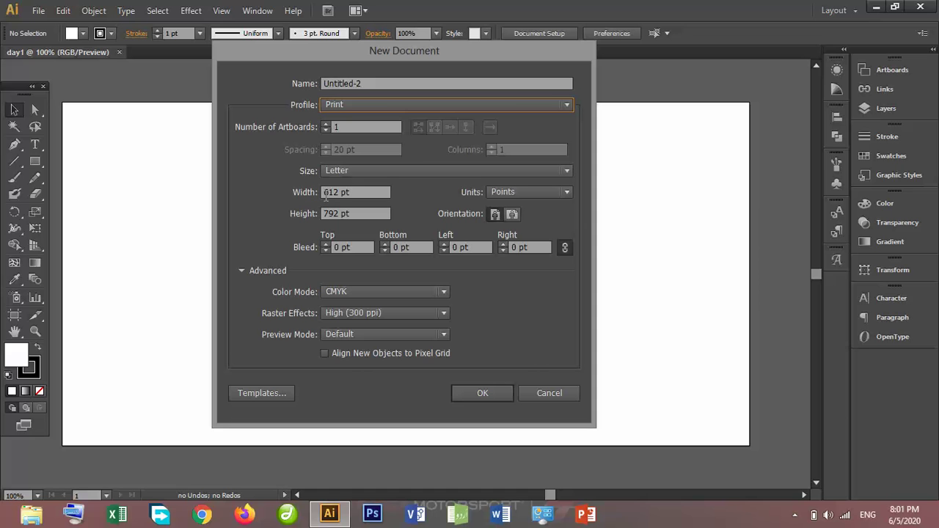
Step: Try the Legal page size, switch it to A4, and create the print document
click(378, 164)
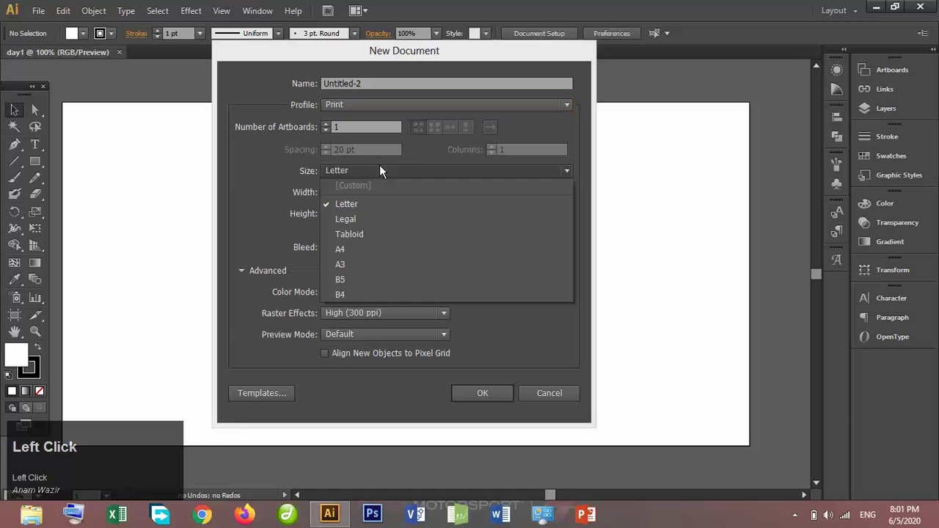
click(374, 222)
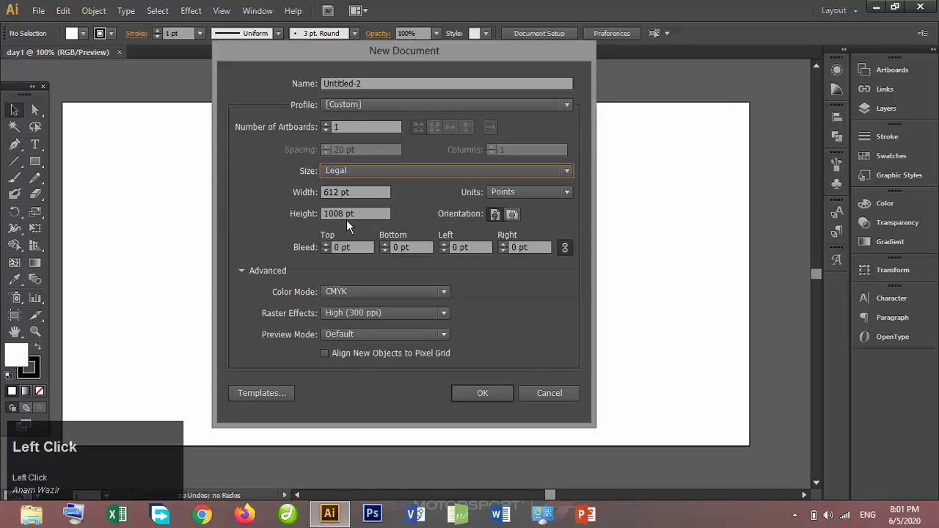
click(356, 174)
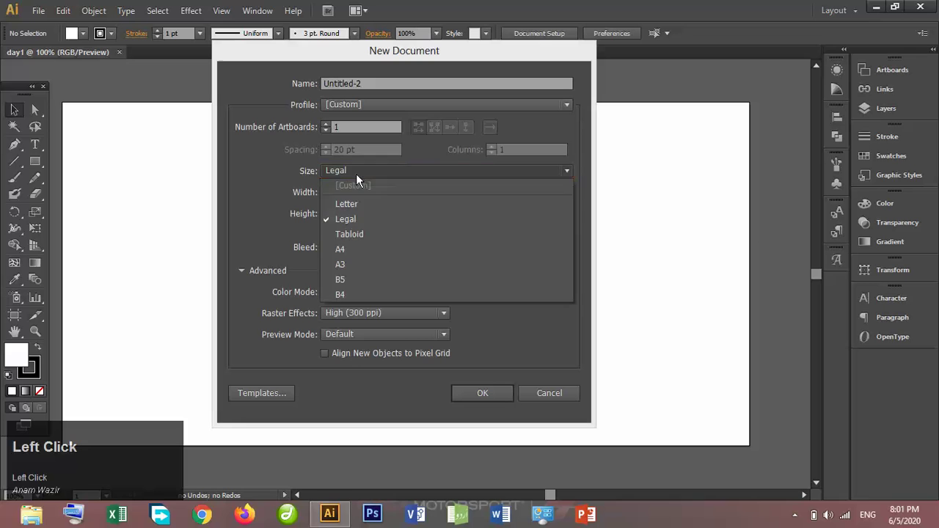
click(341, 251)
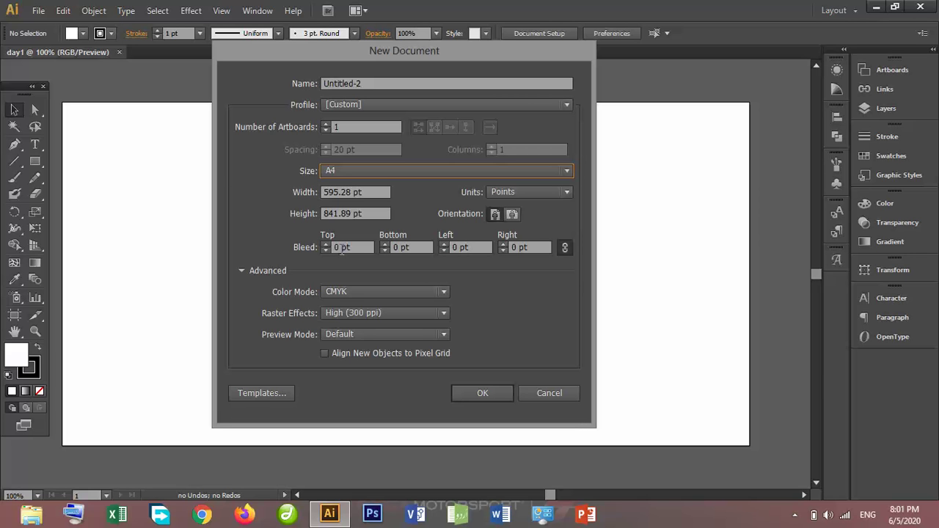
click(793, 516)
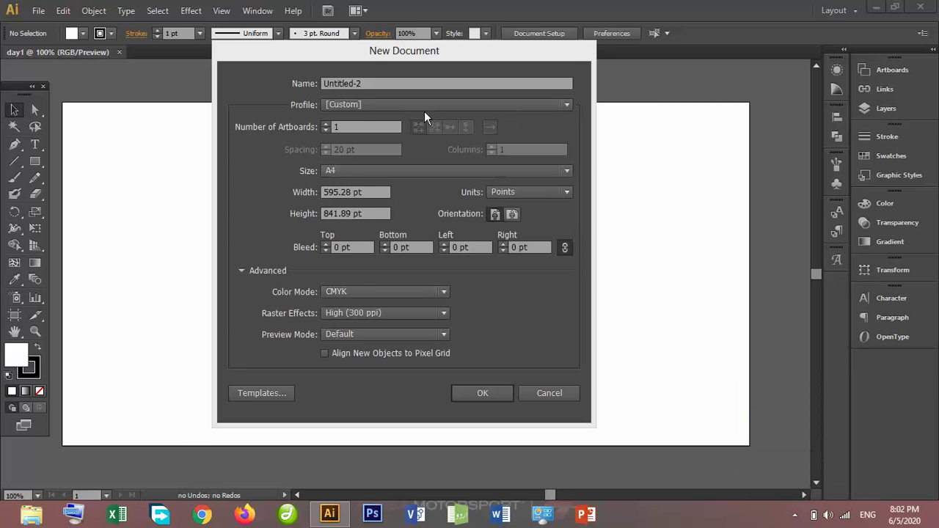
click(491, 389)
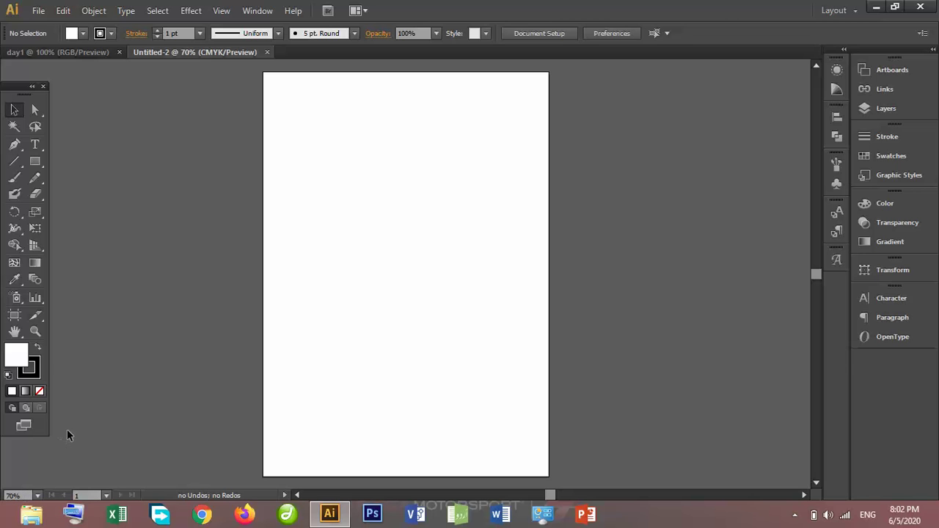
Step: View the A4 document at 100% zoom and reduce the zoom to 66.67%
click(37, 496)
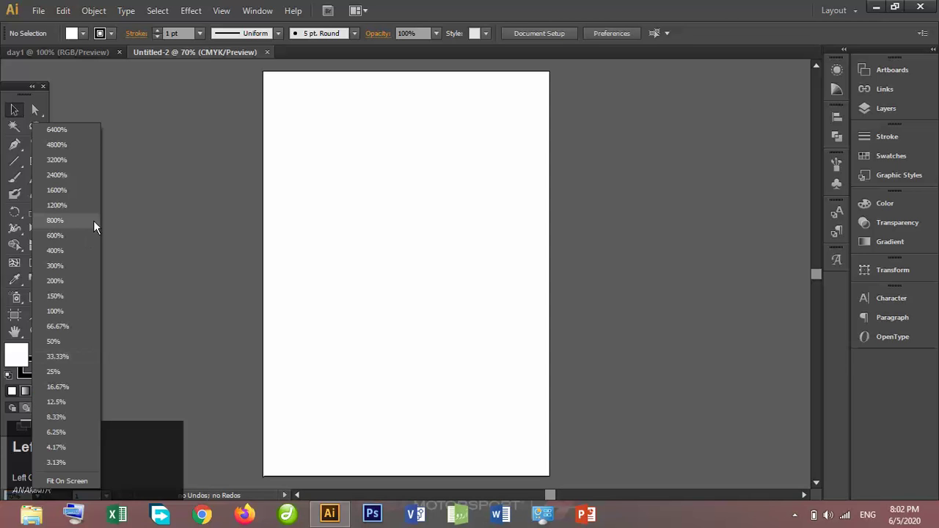
click(62, 314)
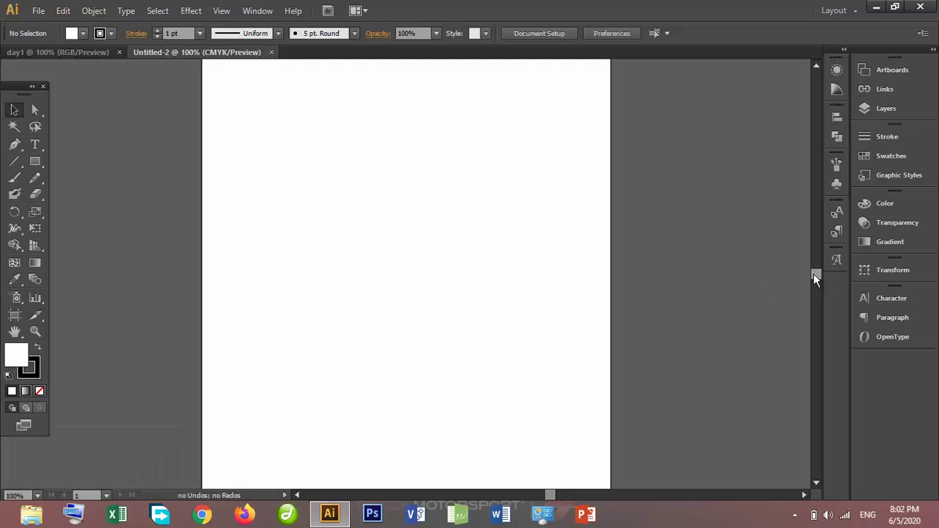
mouse_move(813, 277)
mouse_down()
mouse_move(815, 262)
mouse_move(816, 283)
mouse_move(814, 272)
mouse_up()
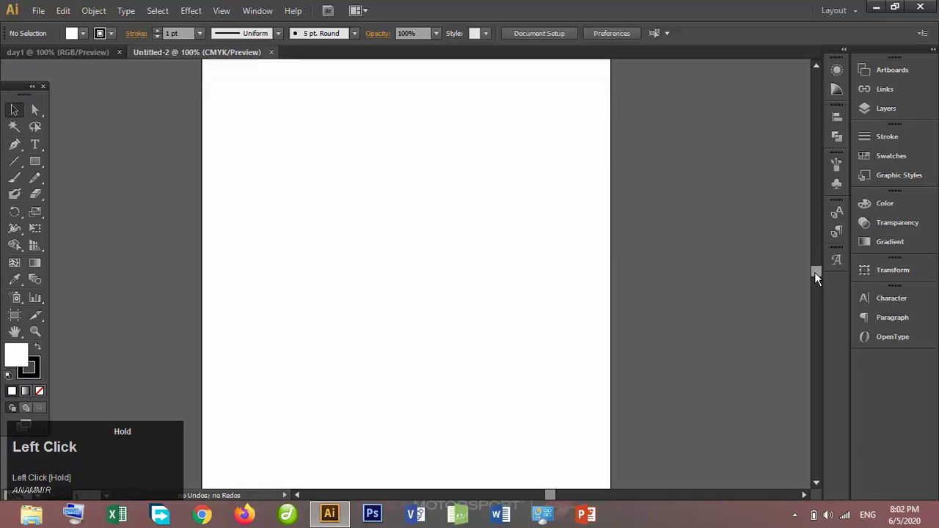
click(151, 393)
click(38, 497)
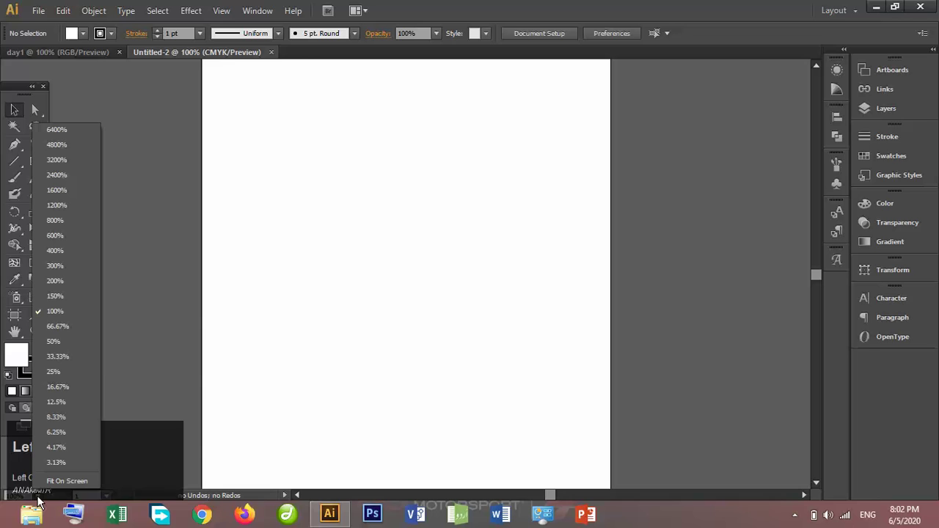
click(59, 326)
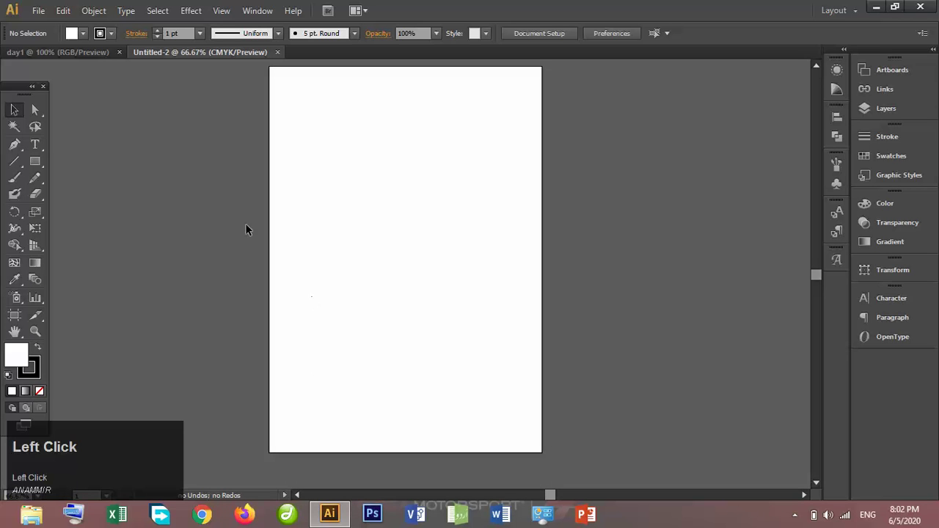
Step: Create a third new document using the Web profile with its preset size
click(37, 10)
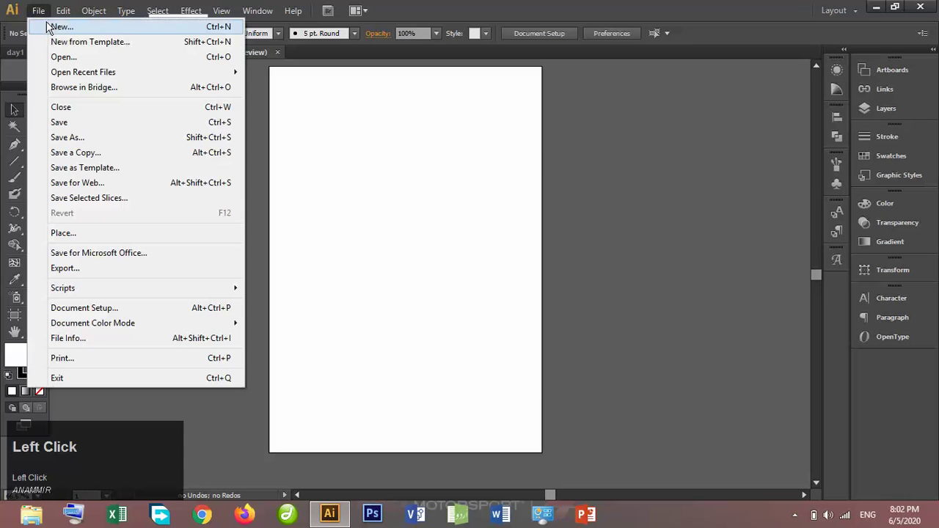
click(62, 26)
click(377, 105)
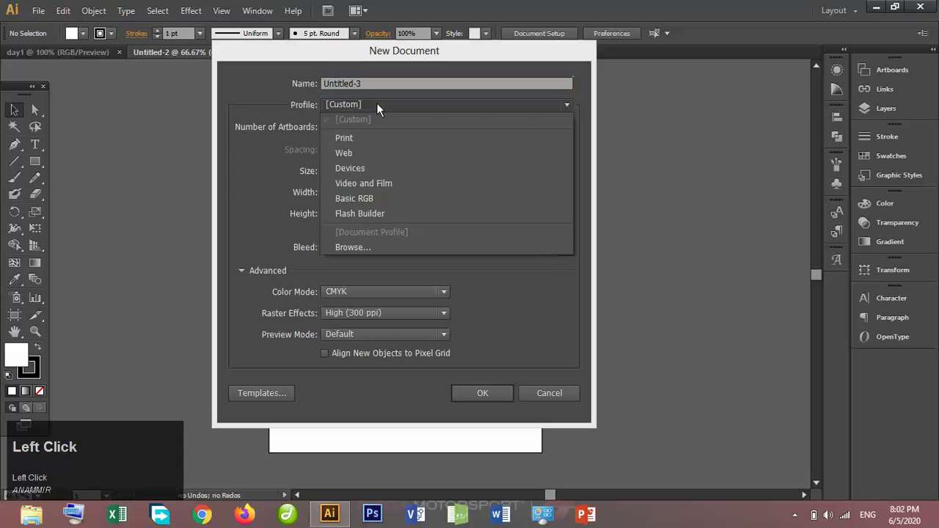
click(367, 152)
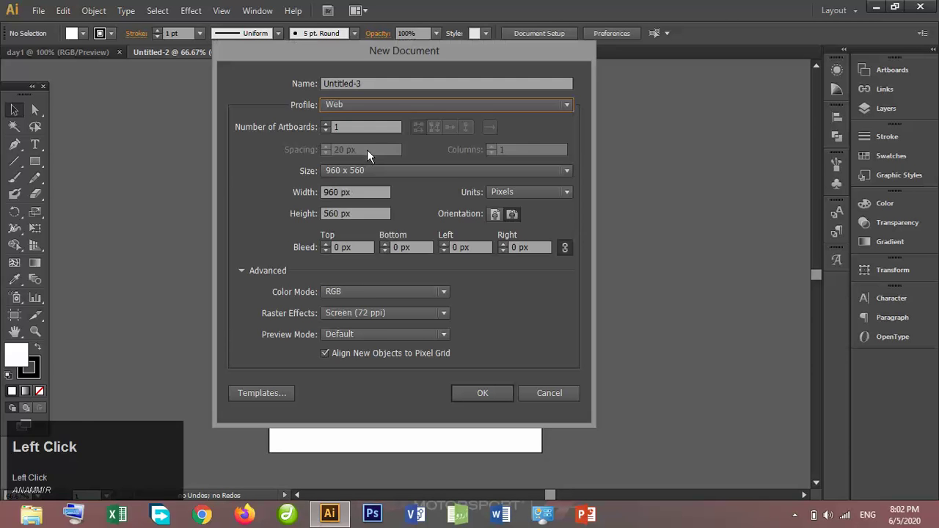
click(476, 396)
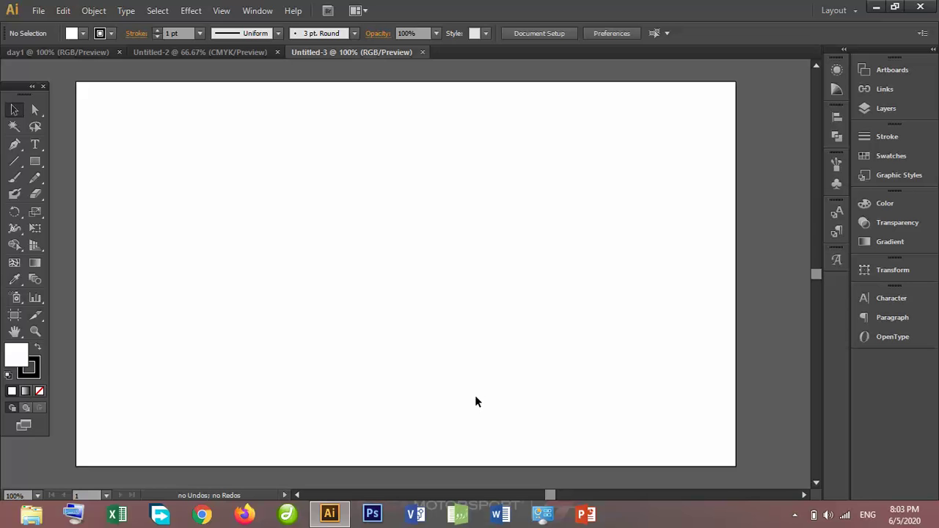
Step: Create a new document using the Devices profile with the iPhone size
click(39, 10)
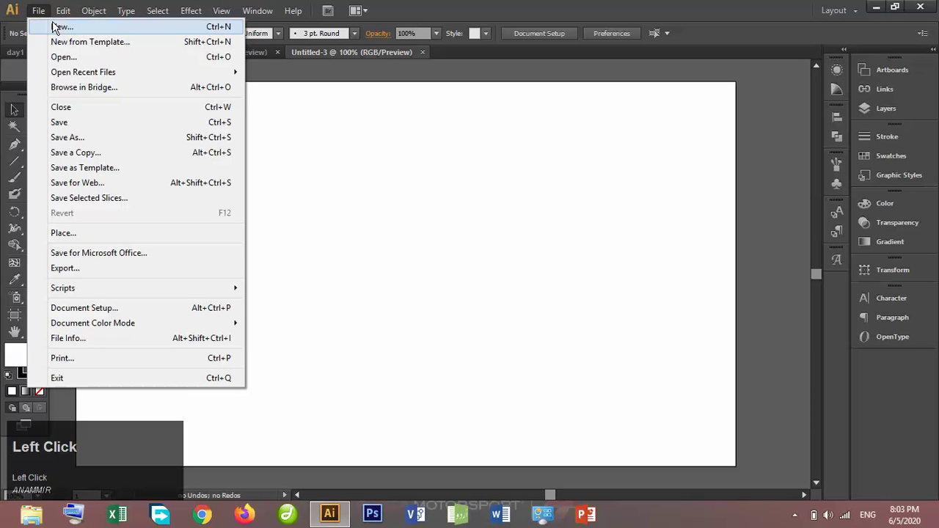
click(55, 26)
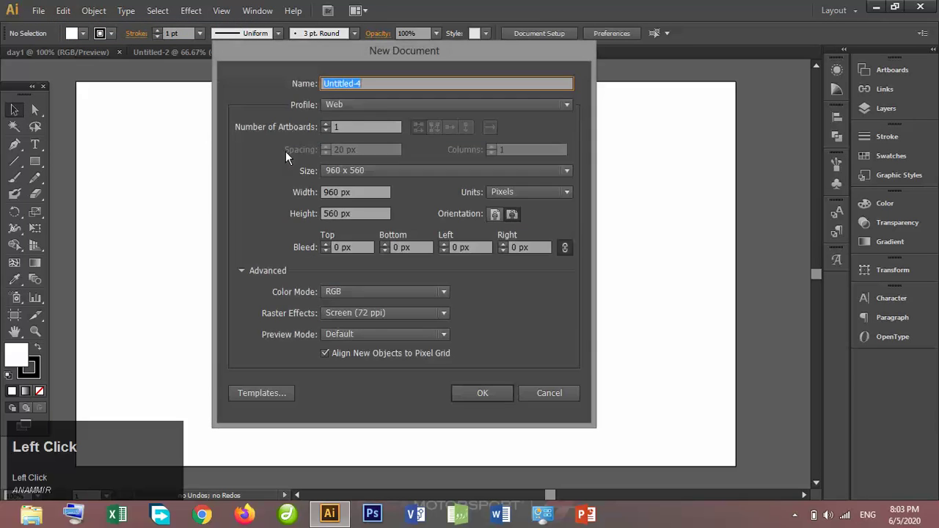
click(382, 103)
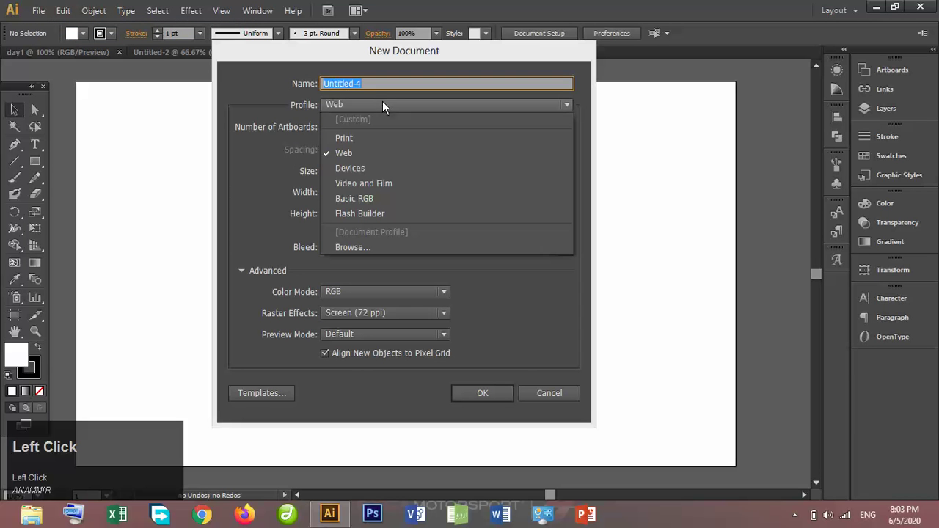
click(375, 171)
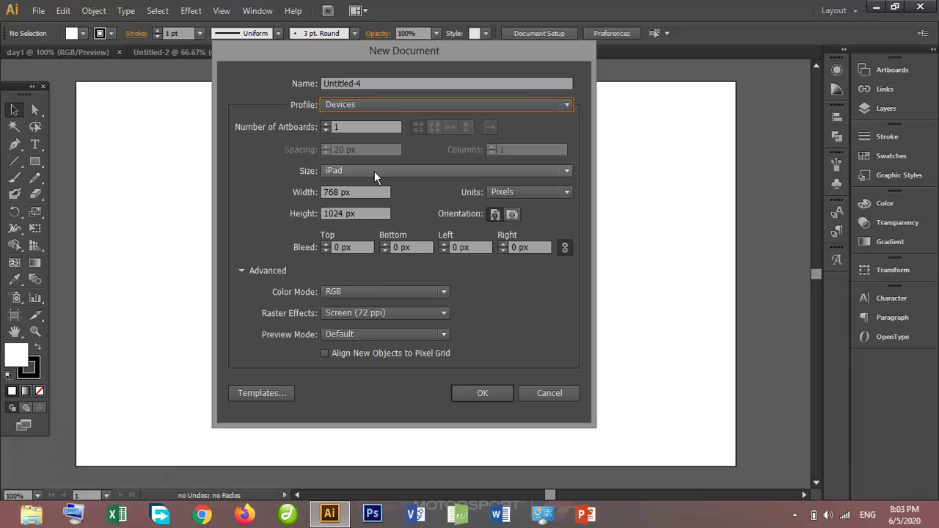
click(374, 171)
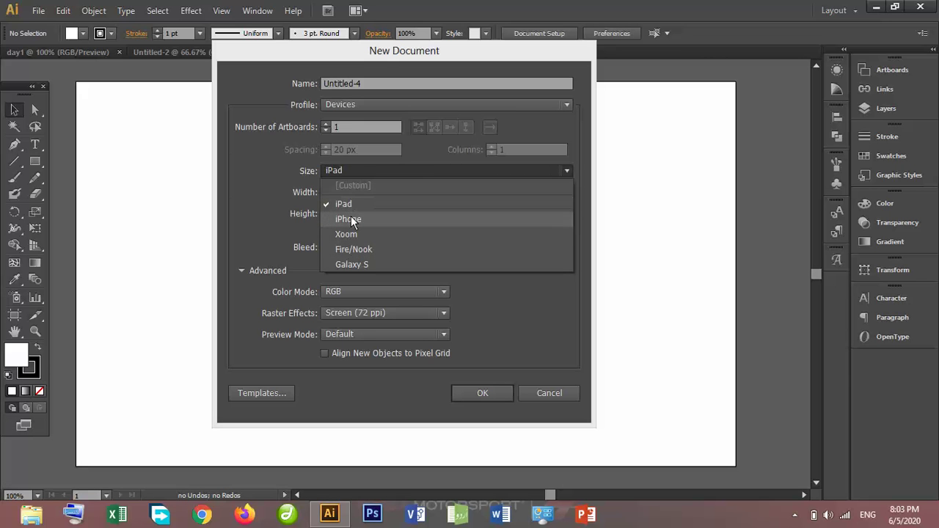
click(352, 220)
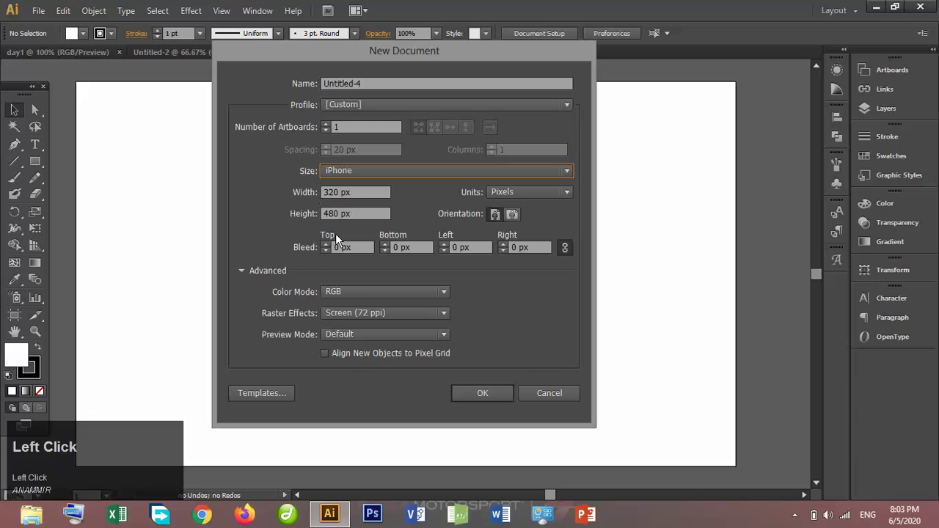
click(481, 392)
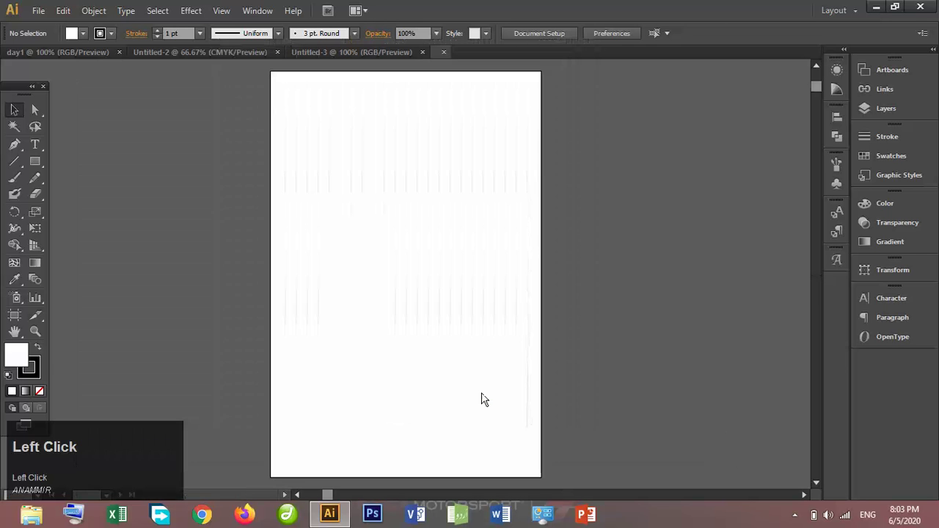
Step: Start another new document and set its profile to Web
click(38, 10)
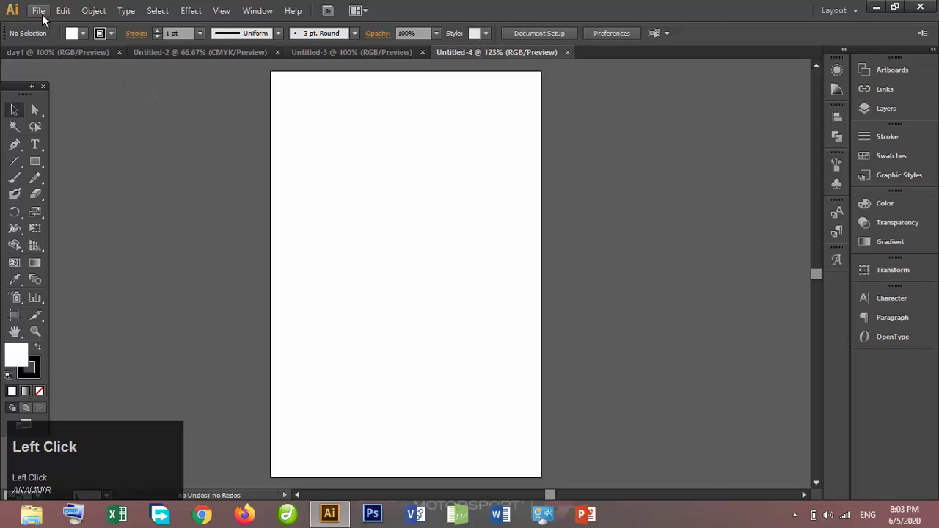
click(56, 28)
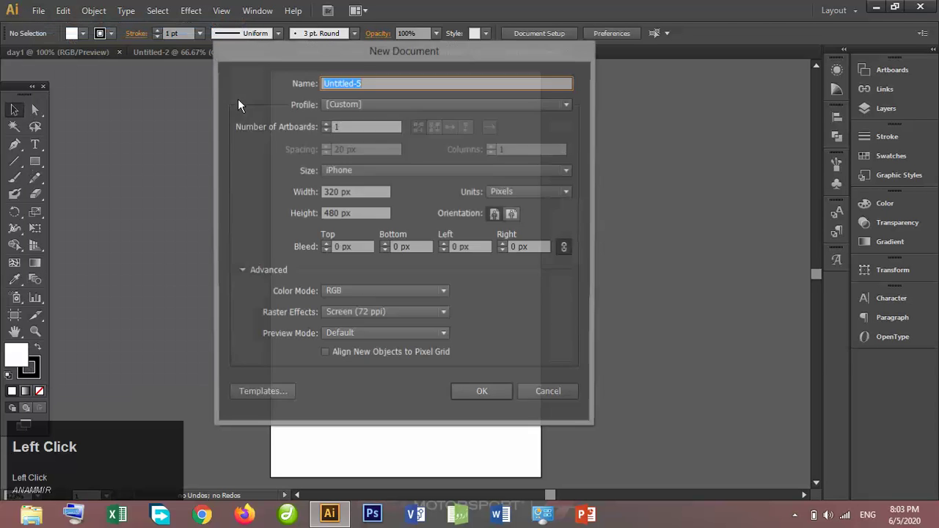
click(389, 106)
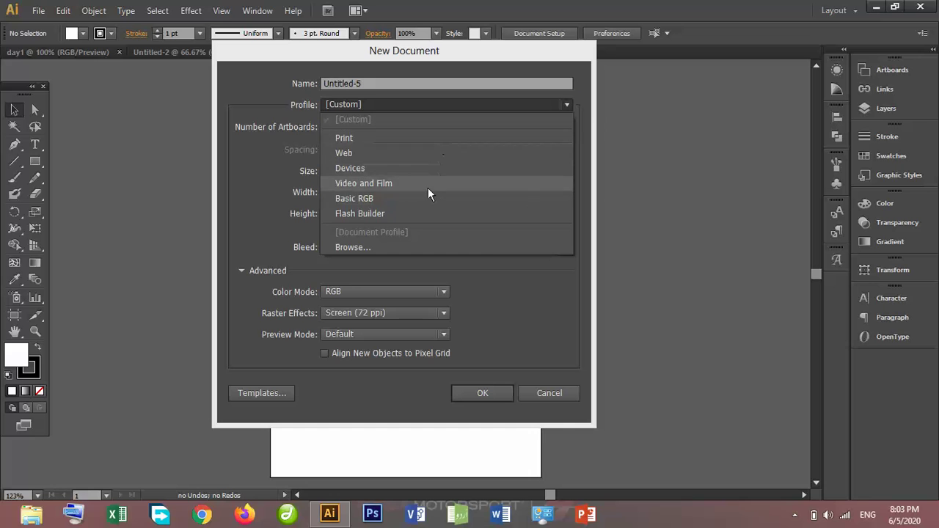
click(588, 111)
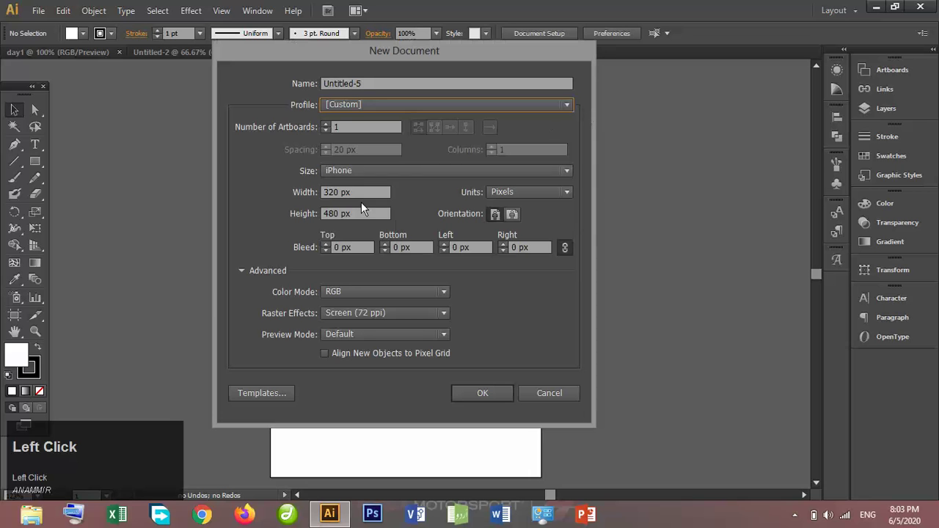
click(355, 169)
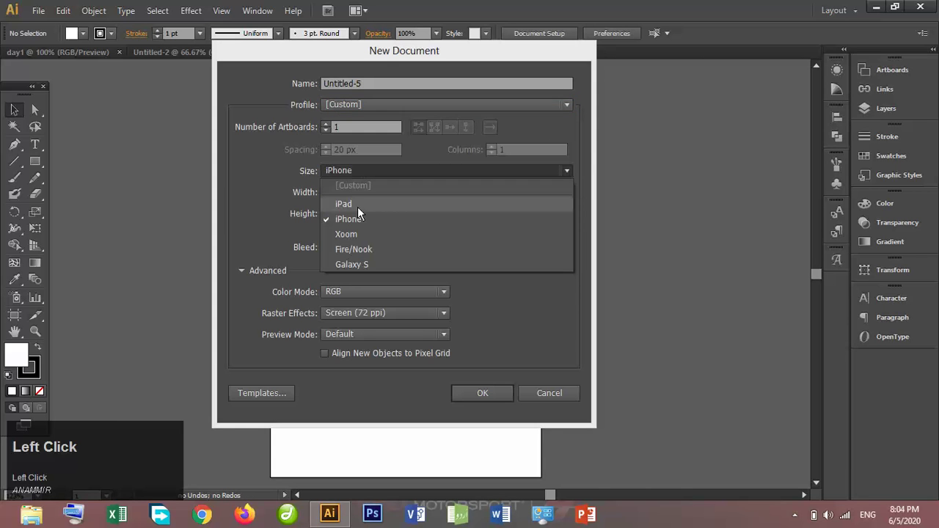
click(350, 105)
click(350, 105)
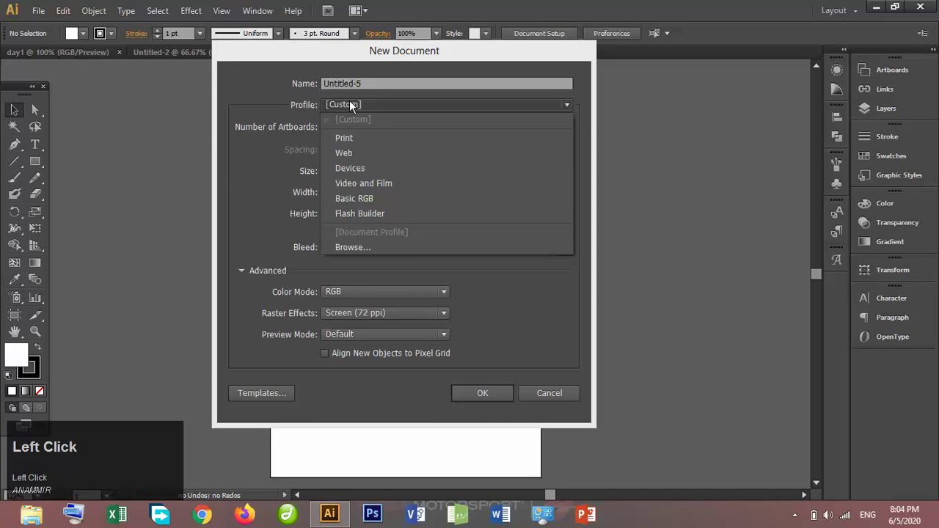
click(351, 155)
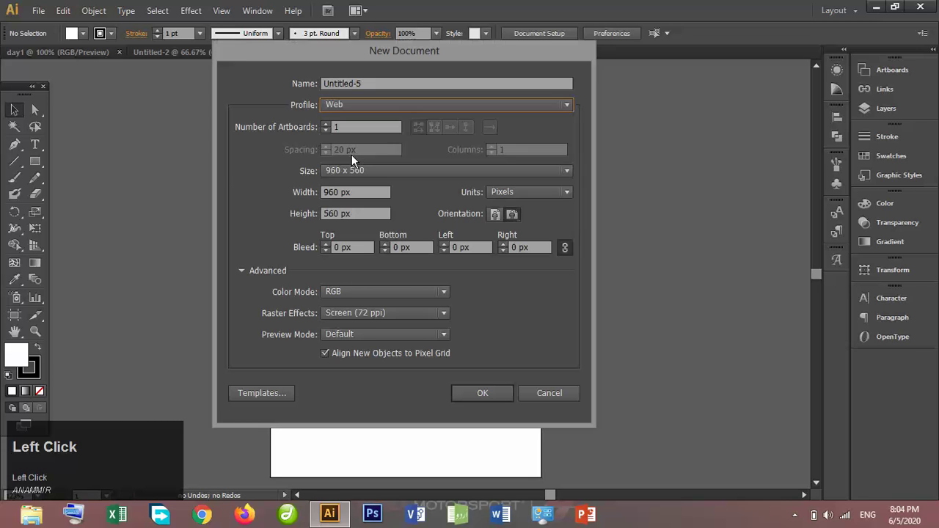
Step: Try raising the number of artboards to 4 and return it to 1
click(325, 124)
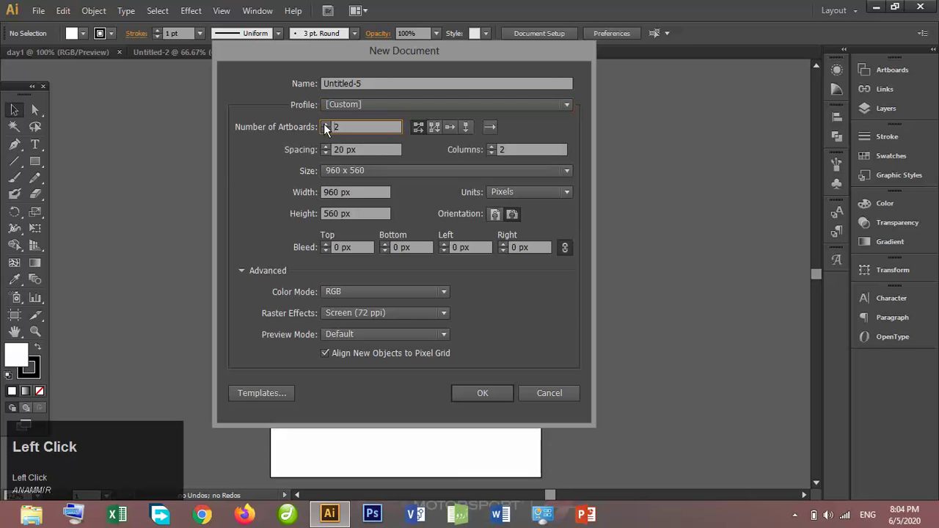
click(325, 124)
click(325, 123)
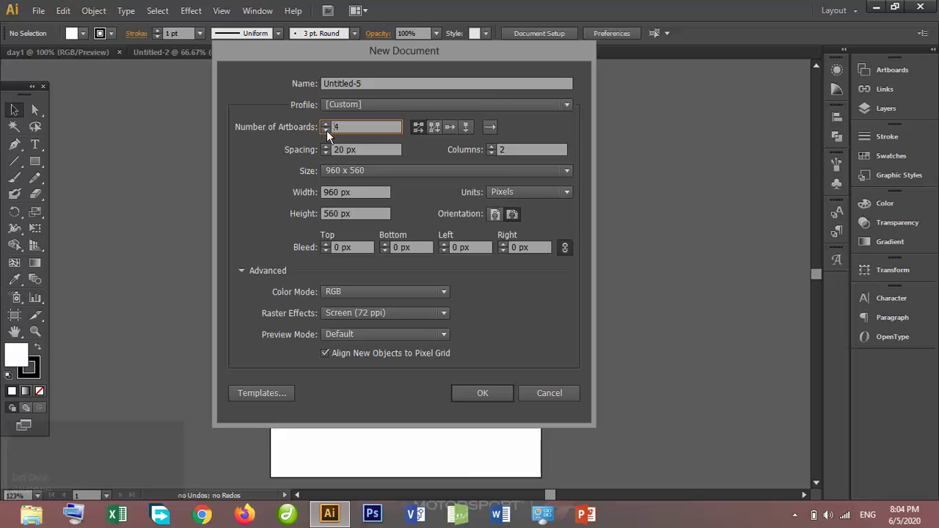
click(327, 132)
click(328, 132)
click(328, 132)
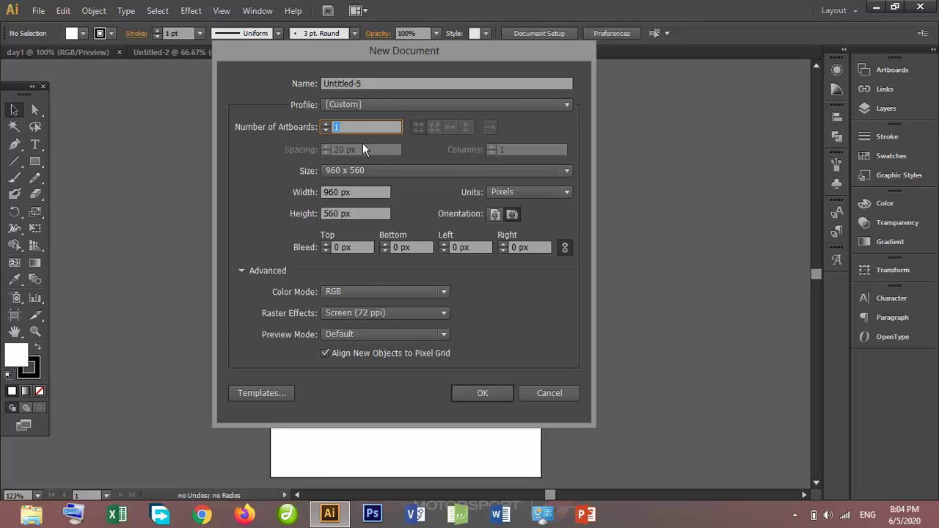
Step: Set the number of artboards to 2 and create the 960 x 560 document
click(326, 126)
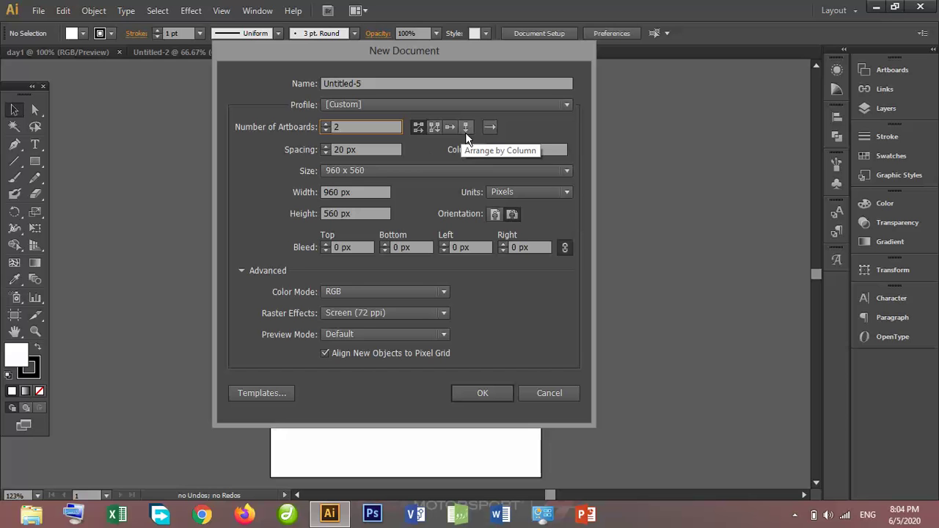
click(487, 394)
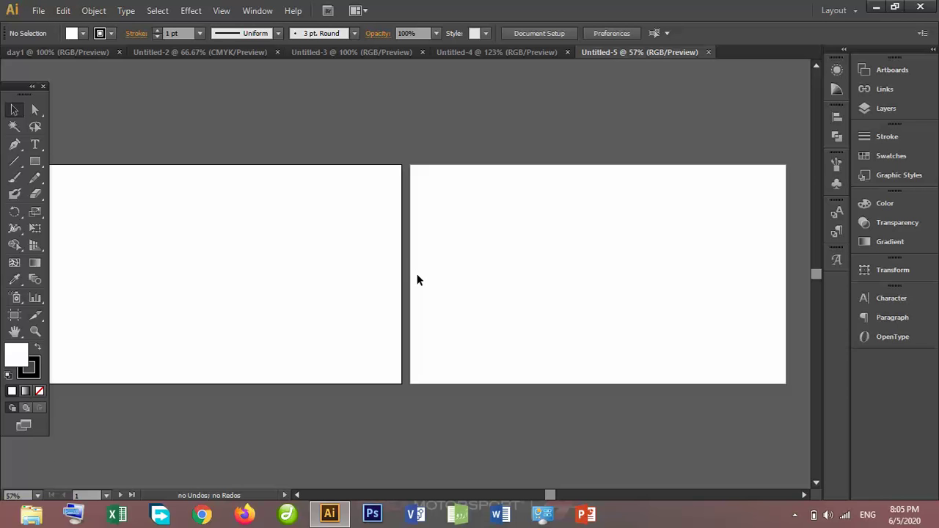
Step: Create another two-artboard document with the artboards in a grid by column with 2 rows
click(37, 11)
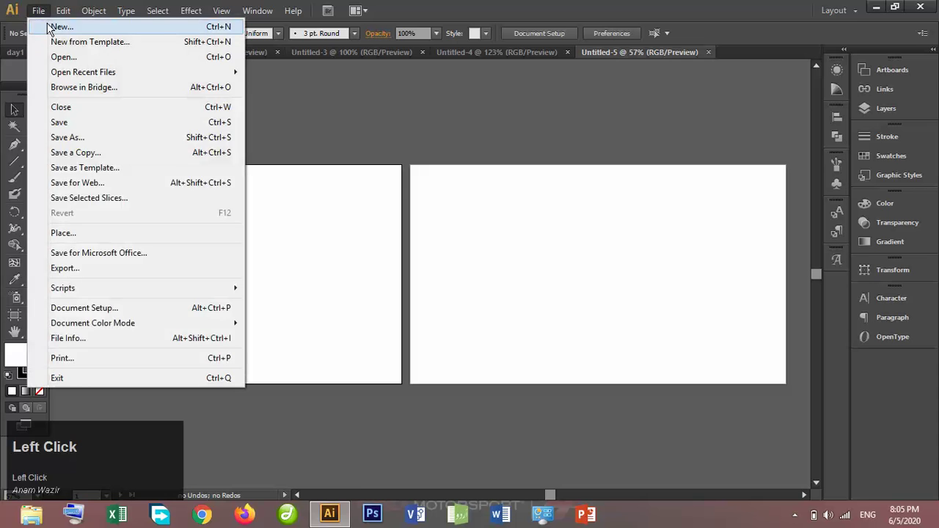
click(88, 25)
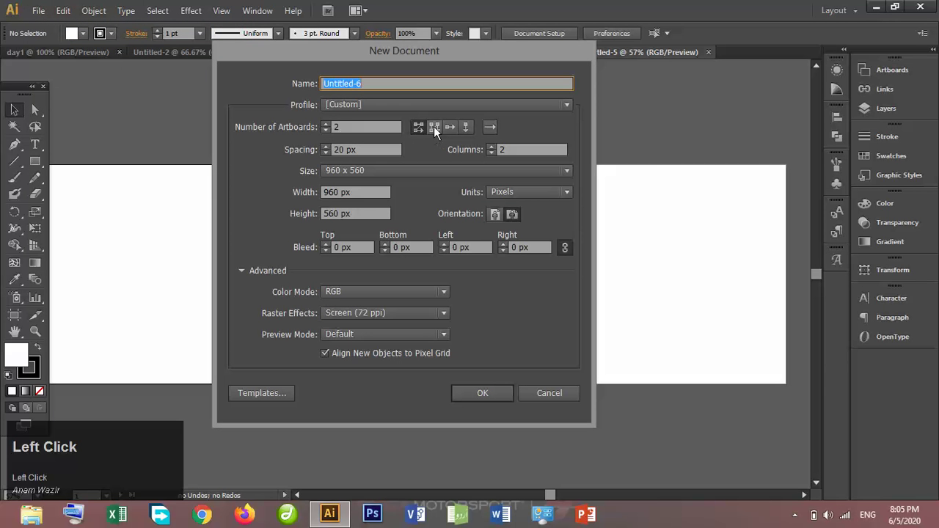
click(433, 126)
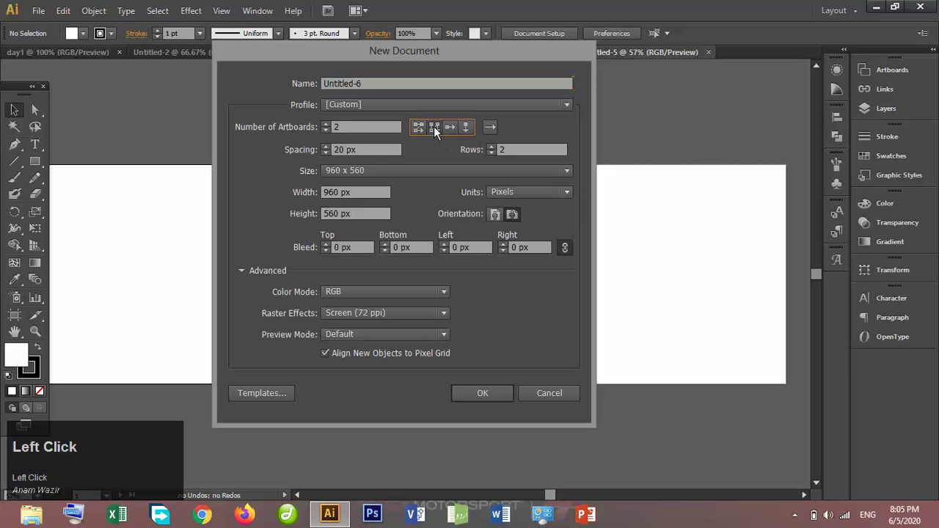
click(482, 394)
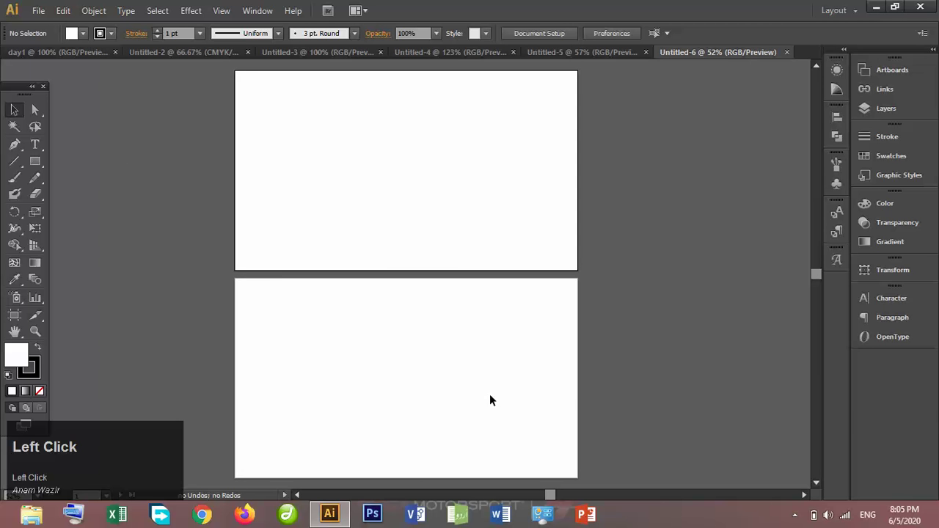
Step: Create another two-artboard 960 x 560 document with the artboards arranged by row
click(39, 10)
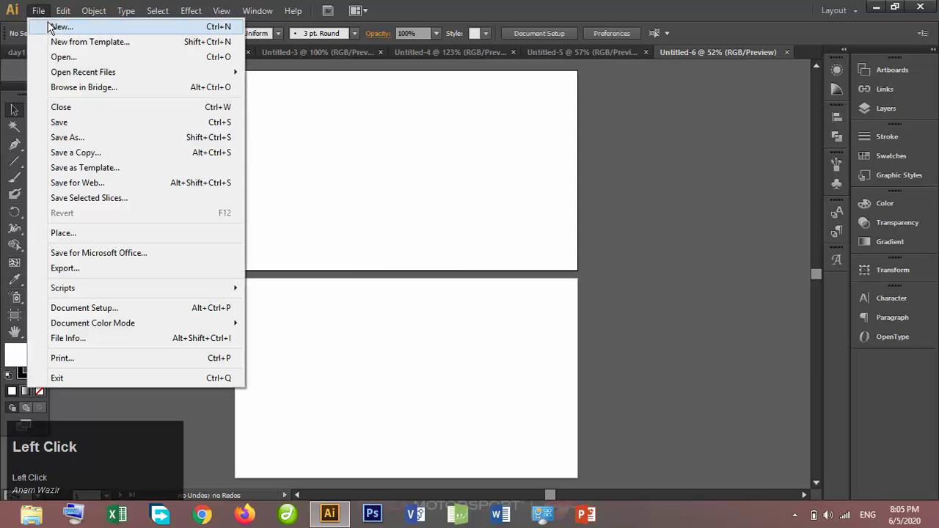
click(49, 27)
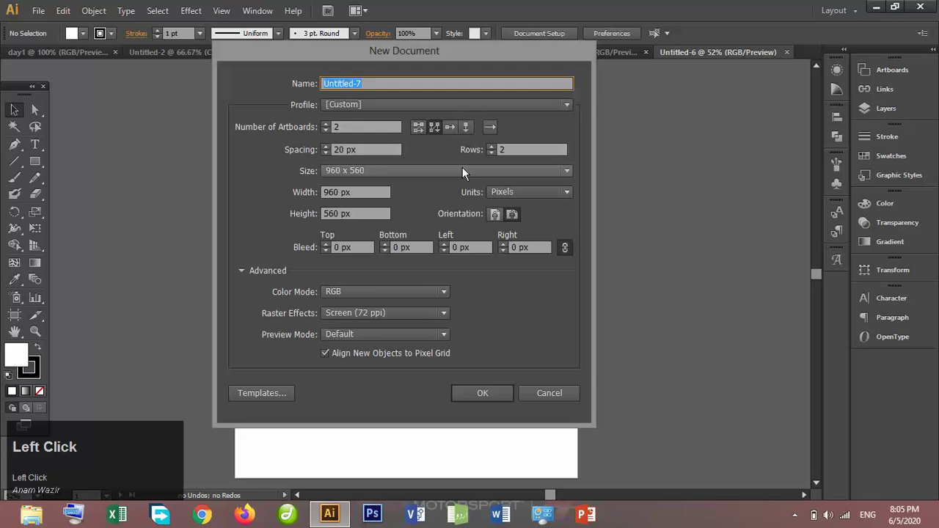
click(450, 127)
click(482, 393)
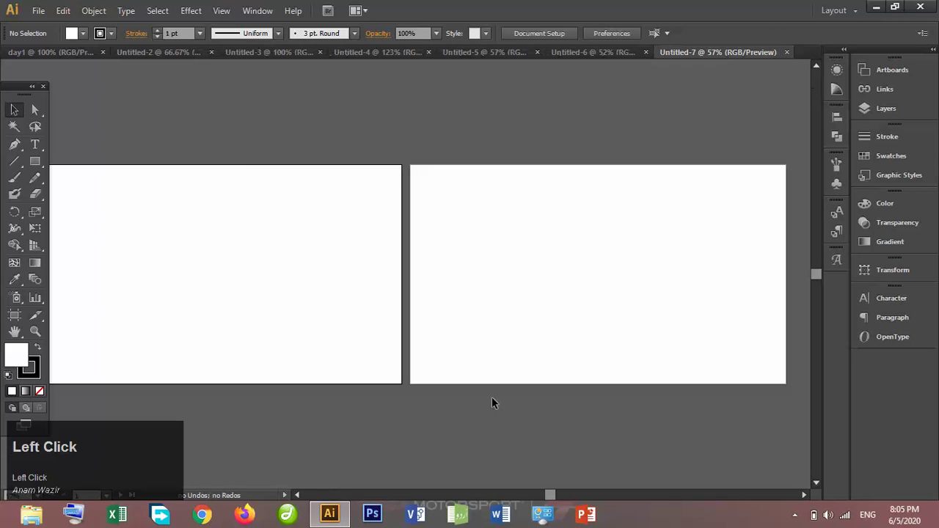
Step: Create another two-artboard 960 x 560 document with the artboards arranged by column
click(37, 10)
mouse_move(63, 10)
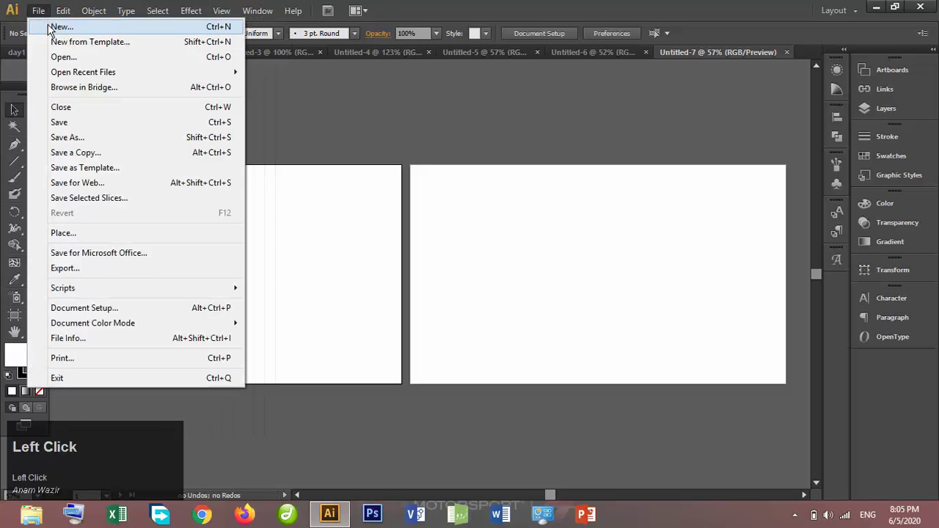
click(77, 26)
click(464, 126)
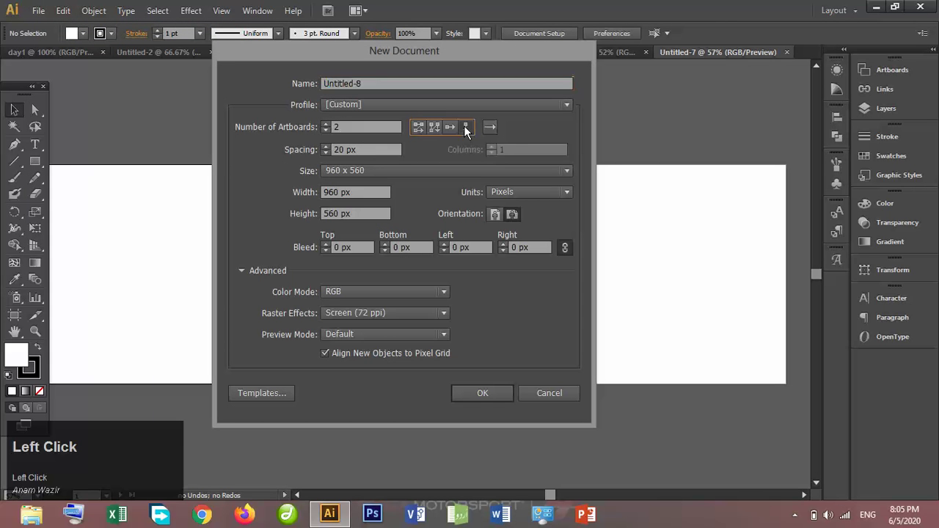
click(478, 393)
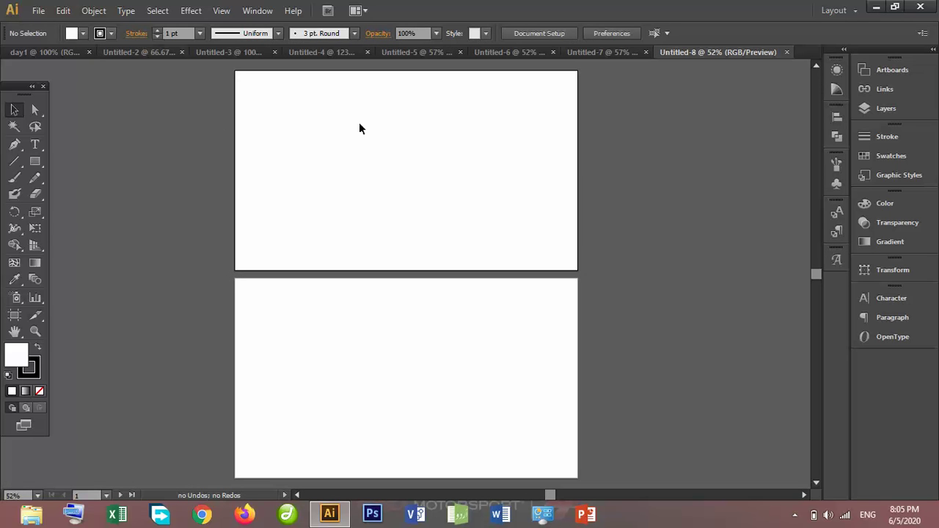
Step: Close the documents Untitled-2 through Untitled-7, keeping day1 and Untitled-8 open
click(152, 53)
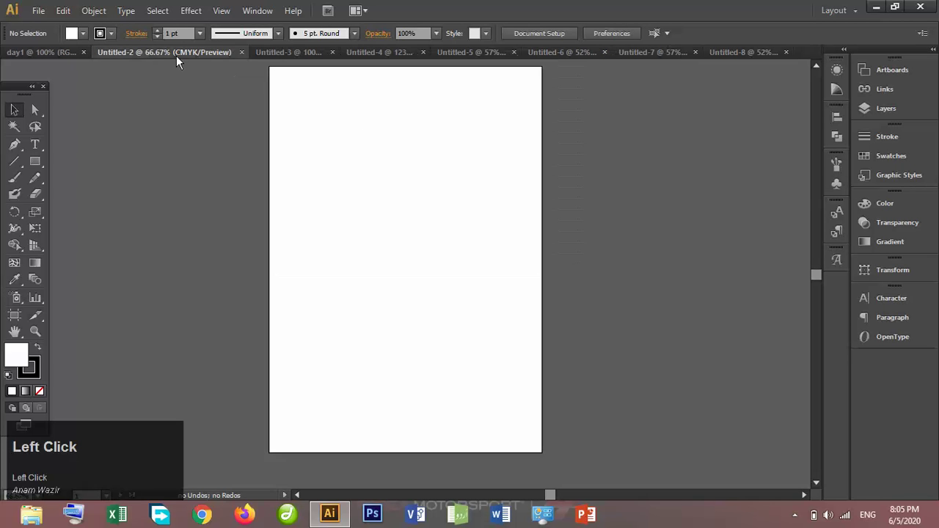
click(240, 52)
click(230, 52)
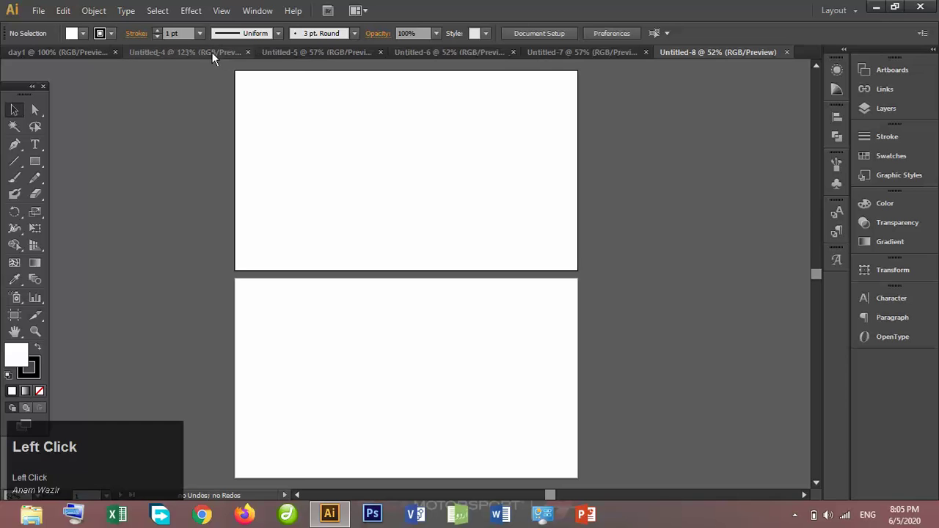
click(212, 52)
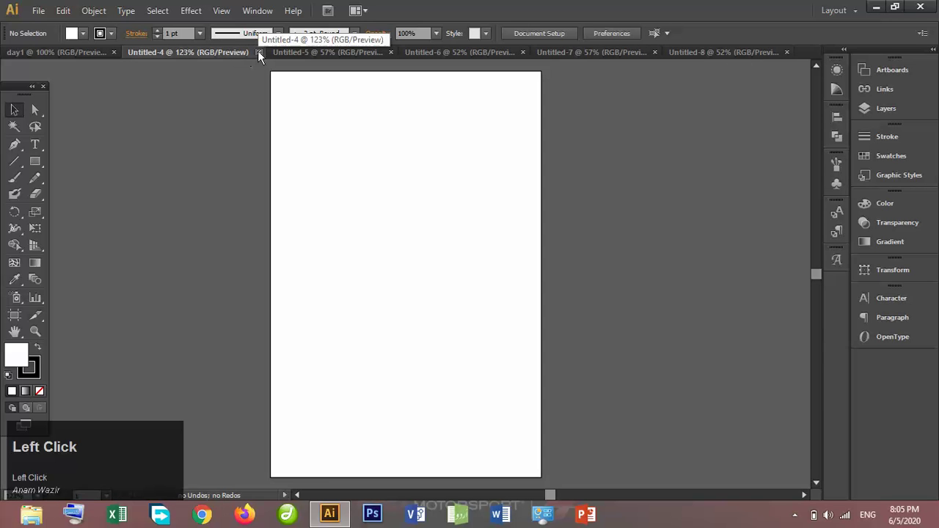
click(257, 50)
click(241, 52)
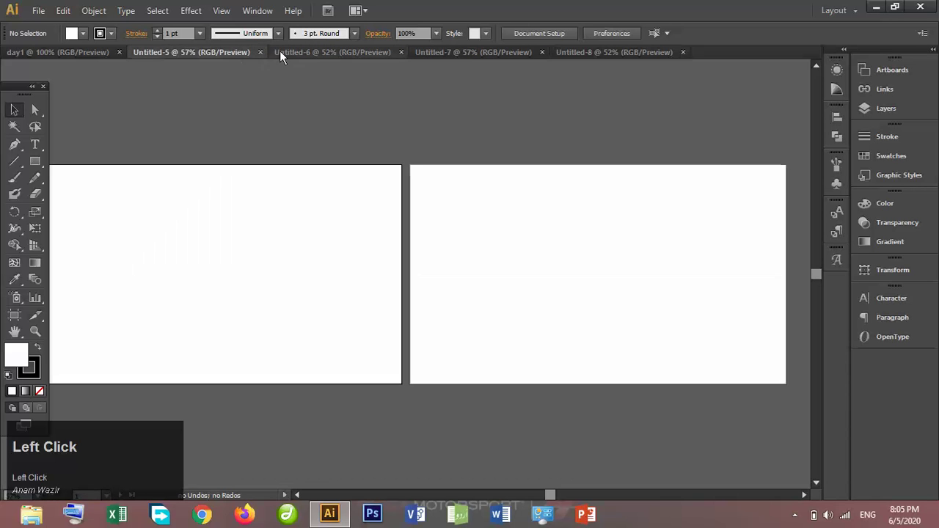
click(261, 52)
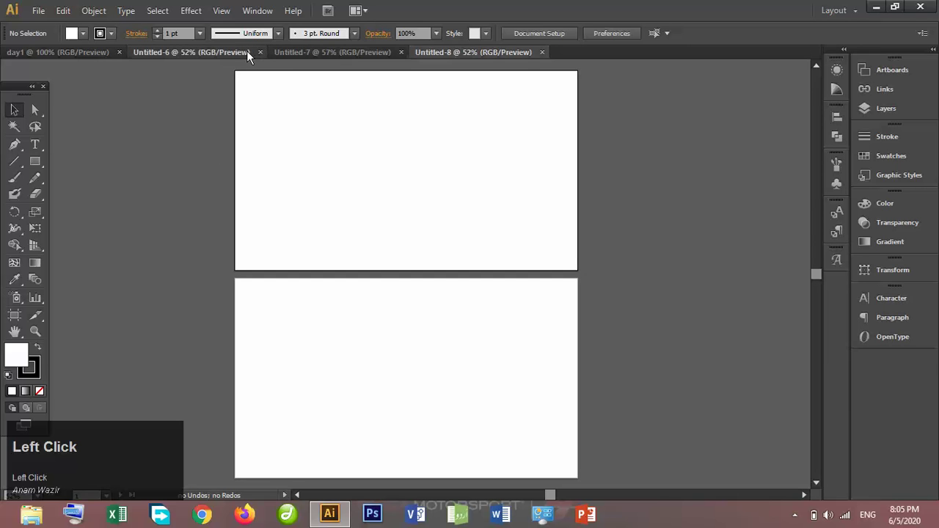
click(260, 51)
click(260, 51)
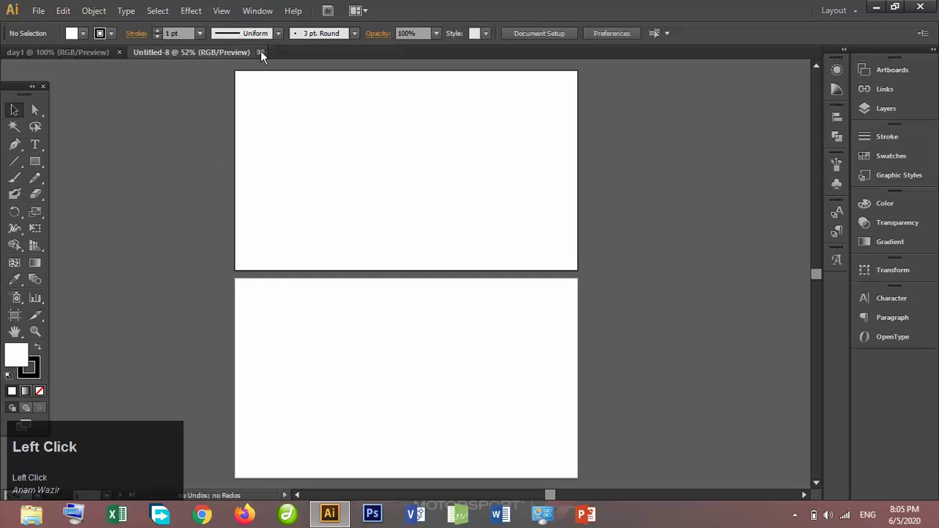
Step: Close the Untitled-8 document, leaving only day1 open
click(260, 51)
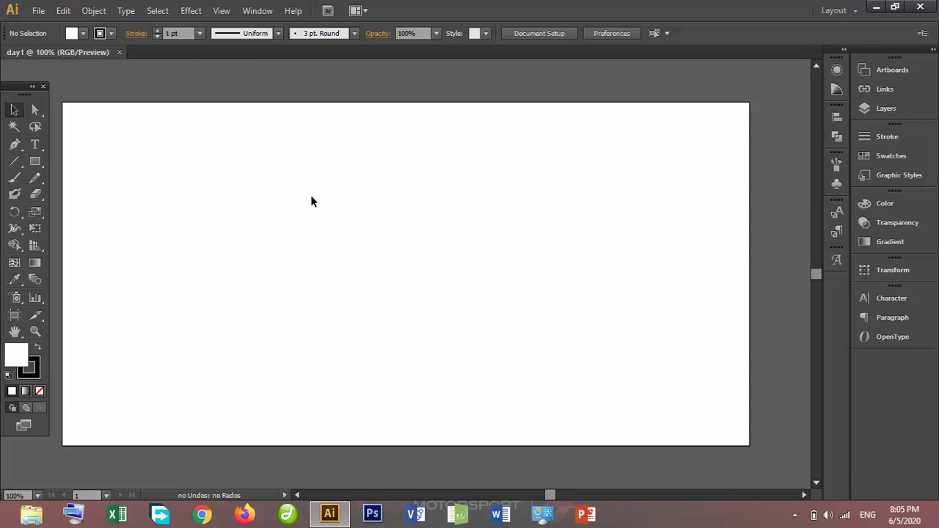
click(1, 118)
click(795, 518)
click(742, 475)
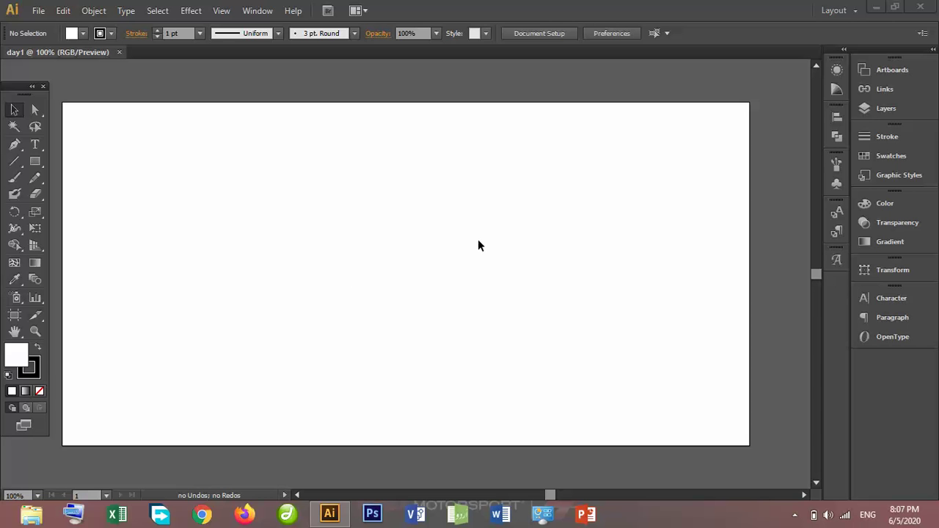
Step: Resize the day1 artboard with the Artboard tool to about 578 x 482 px, and return to the Selection tool
click(12, 317)
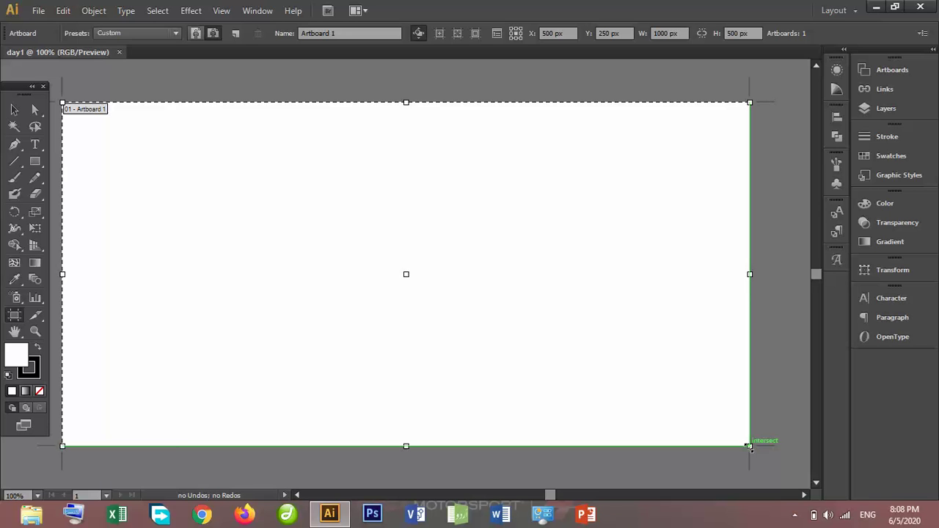
drag(749, 447, 748, 447)
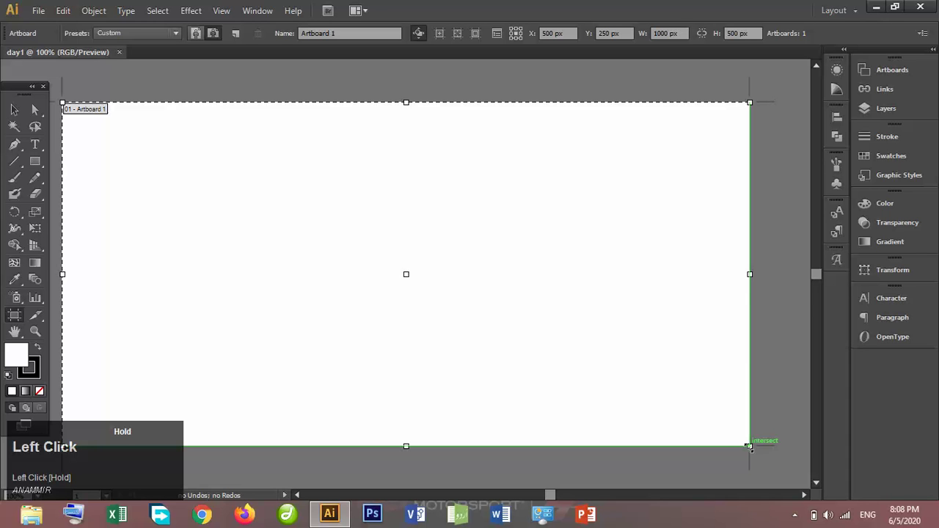
drag(749, 447, 459, 440)
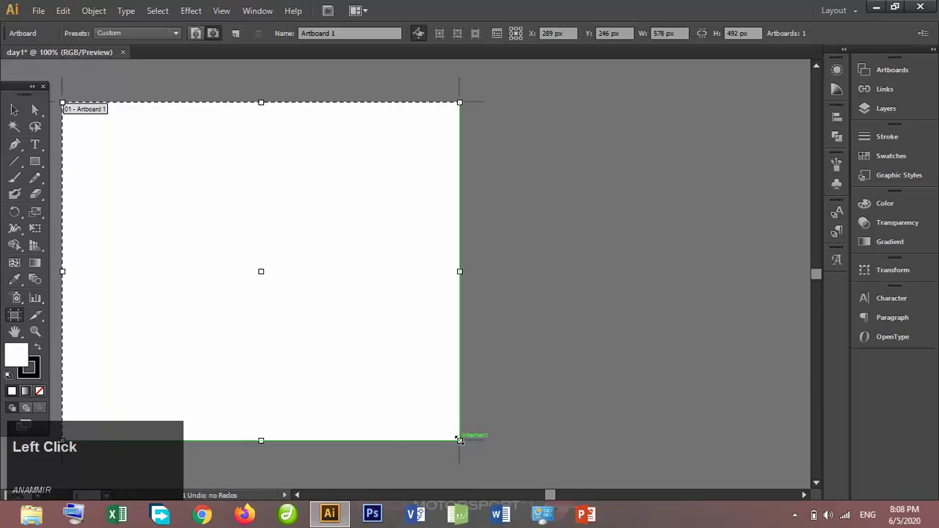
click(374, 300)
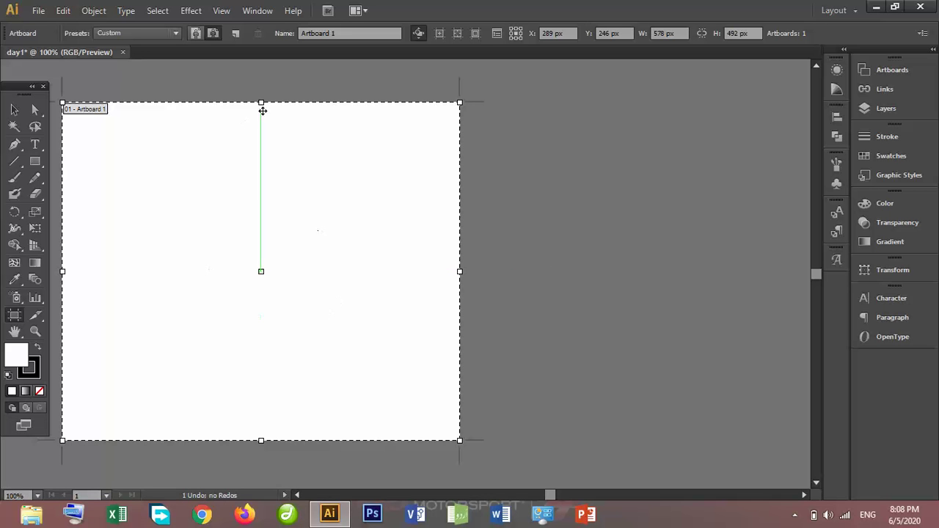
drag(260, 102, 260, 109)
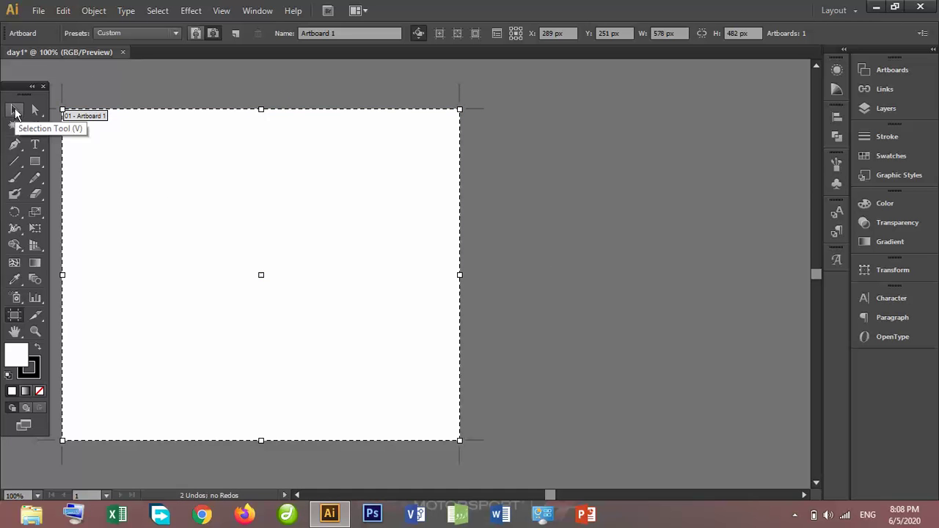
click(16, 112)
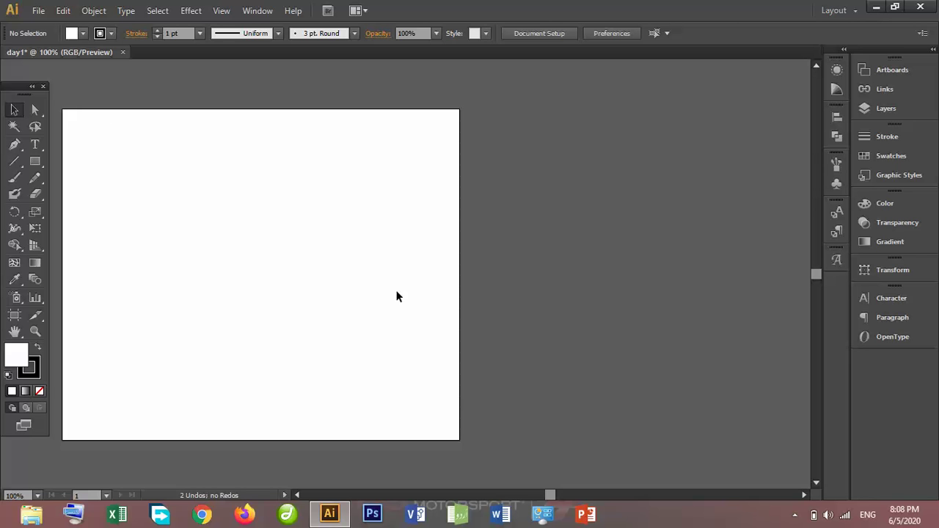
Step: Draw a rectangle from the artboard's upper-left corner, spanning most of its width and about two-thirds of its height
click(15, 332)
drag(218, 265, 390, 255)
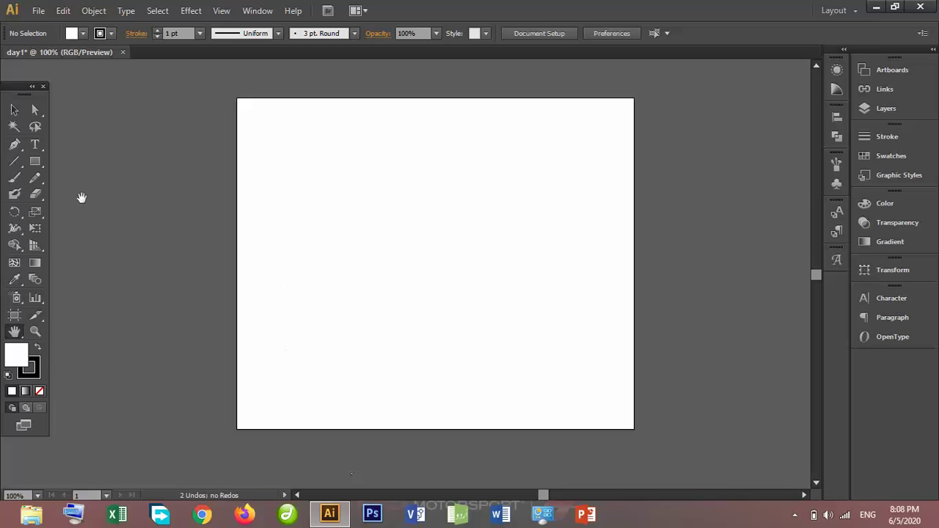
click(20, 110)
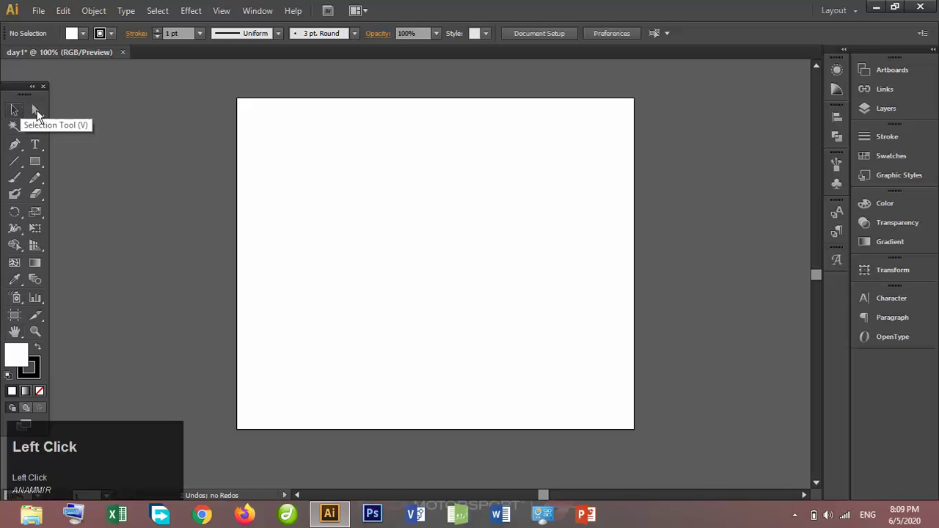
click(43, 166)
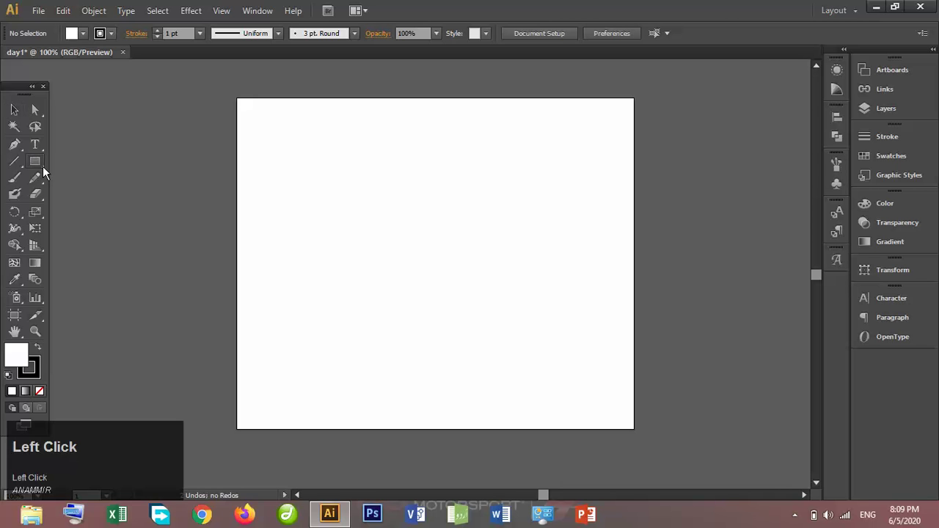
click(43, 166)
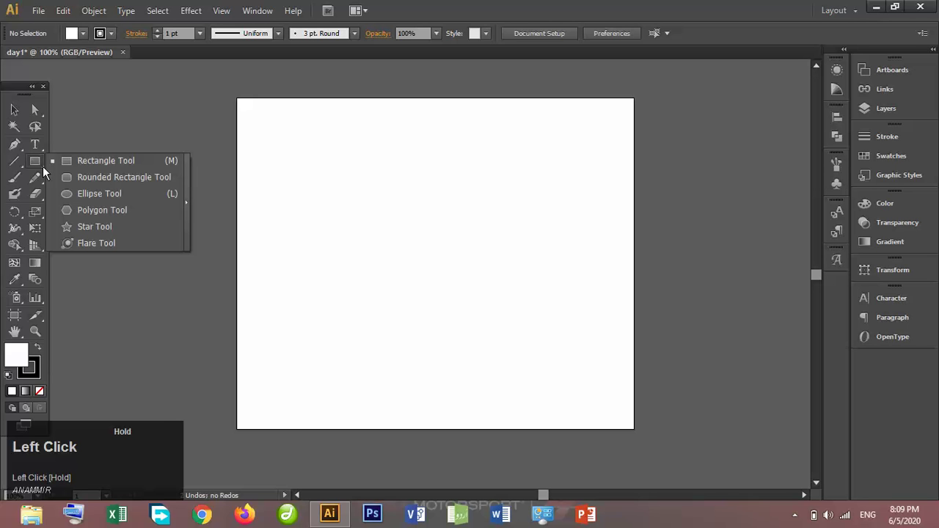
drag(43, 166, 92, 166)
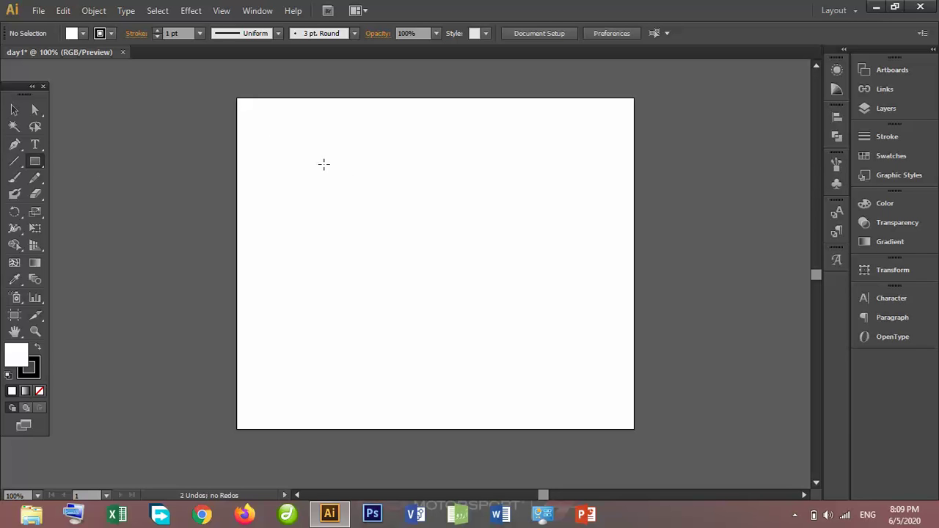
key(XF86MonBrightnessUp)
drag(236, 97, 459, 333)
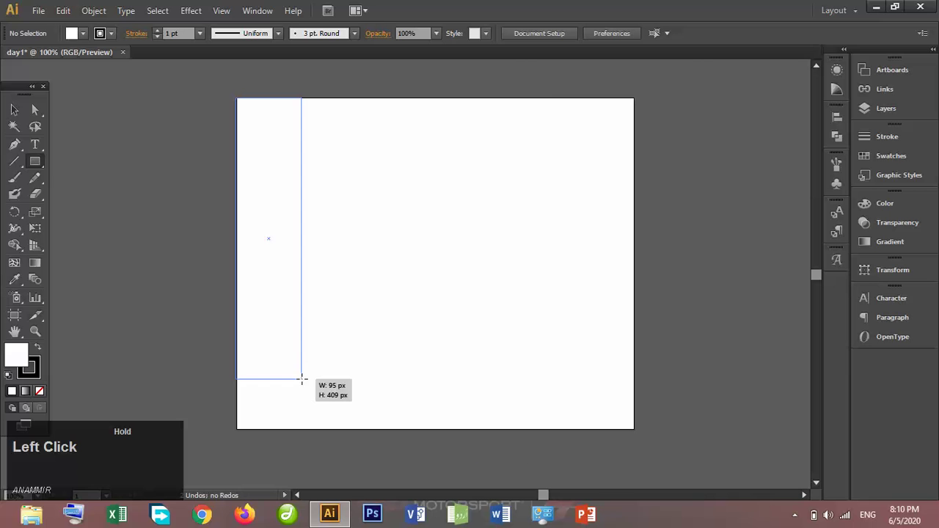
mouse_move(301, 379)
mouse_down()
mouse_move(551, 396)
mouse_move(645, 342)
mouse_move(600, 299)
mouse_move(474, 294)
mouse_move(613, 335)
mouse_move(590, 313)
mouse_up()
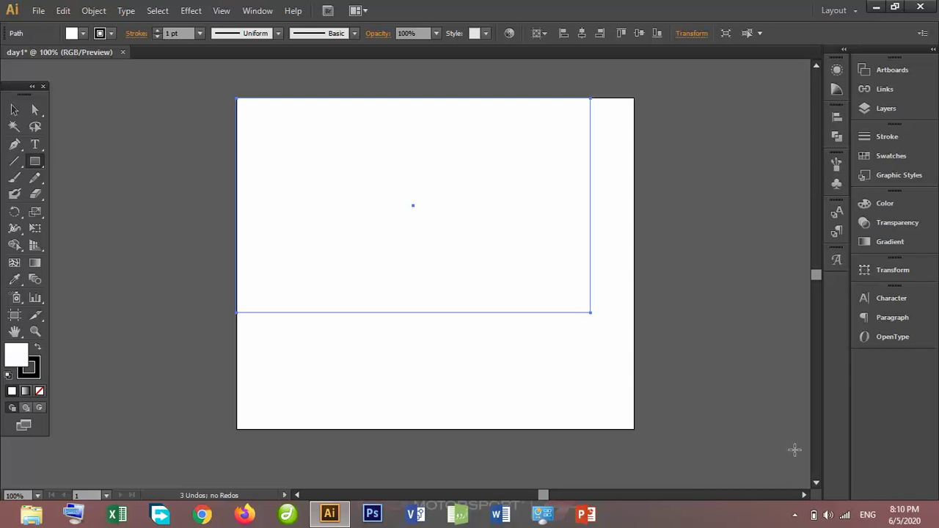
click(794, 515)
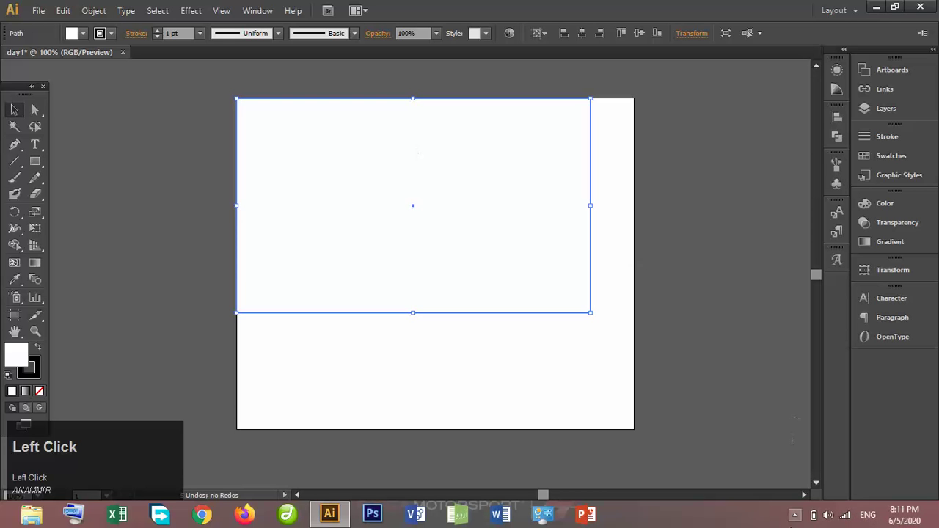
click(794, 517)
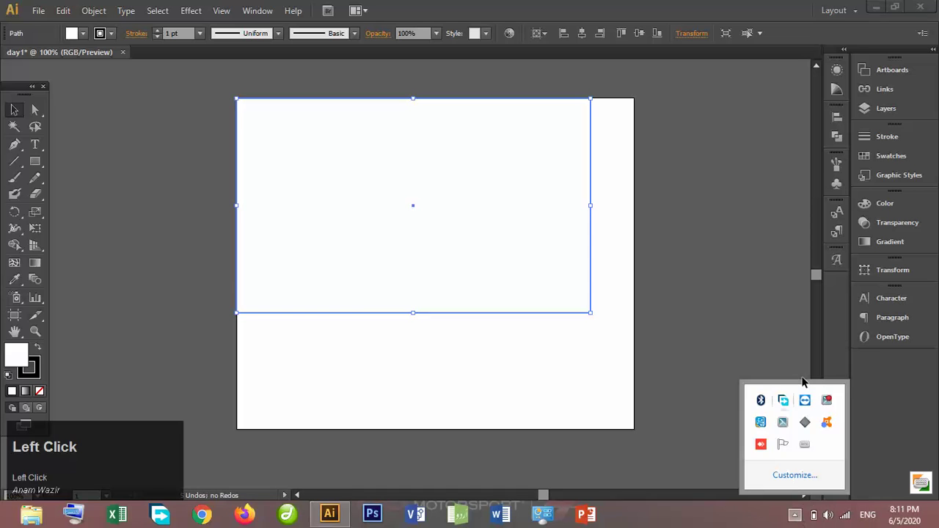
click(827, 400)
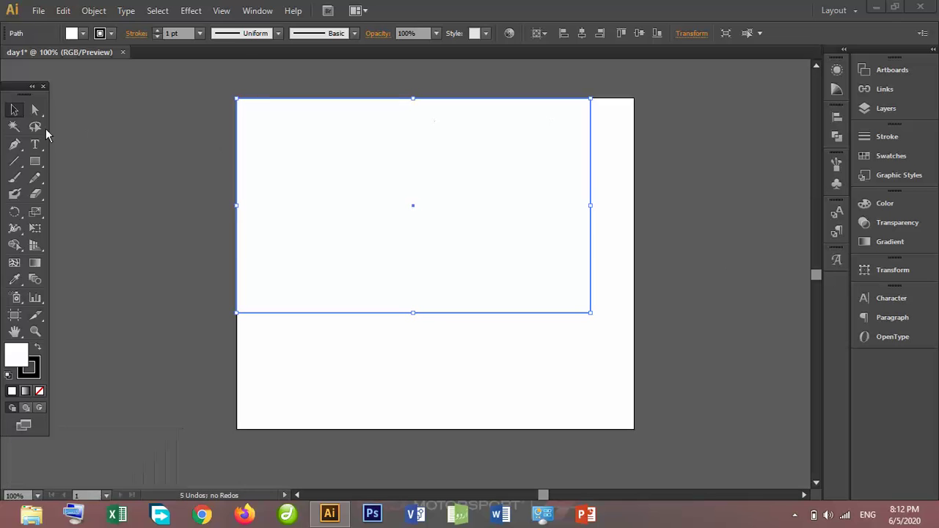
Step: Fill the selected rectangle with the Black swatch, enlarging the swatch list to show more colours
click(83, 34)
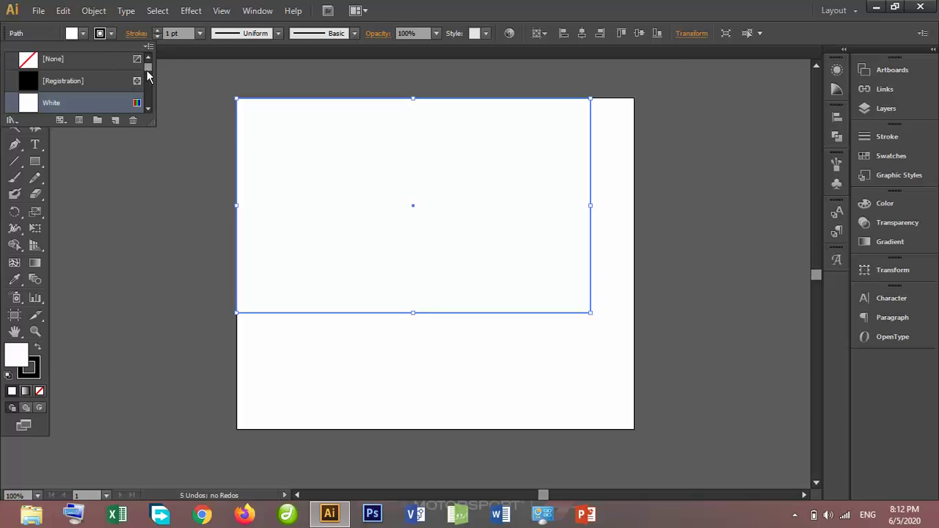
drag(147, 75, 150, 107)
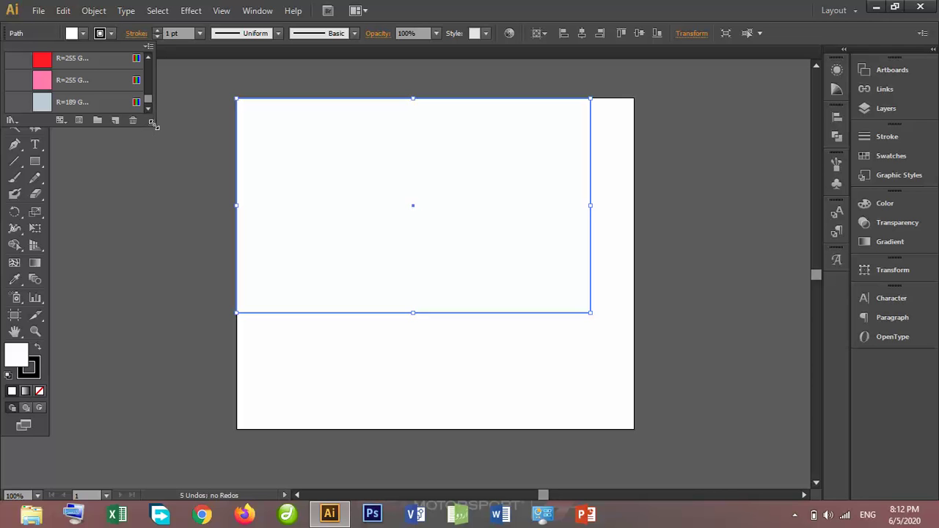
drag(153, 125, 224, 403)
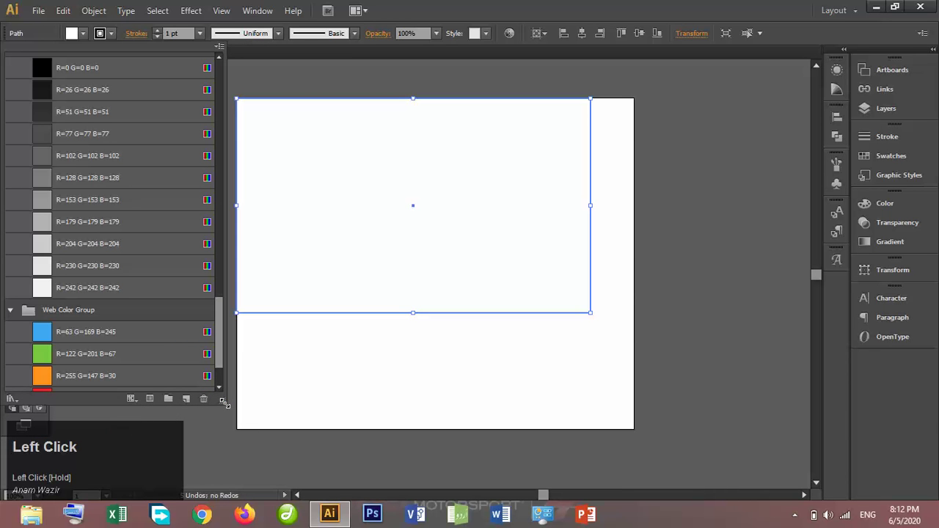
drag(218, 337, 218, 94)
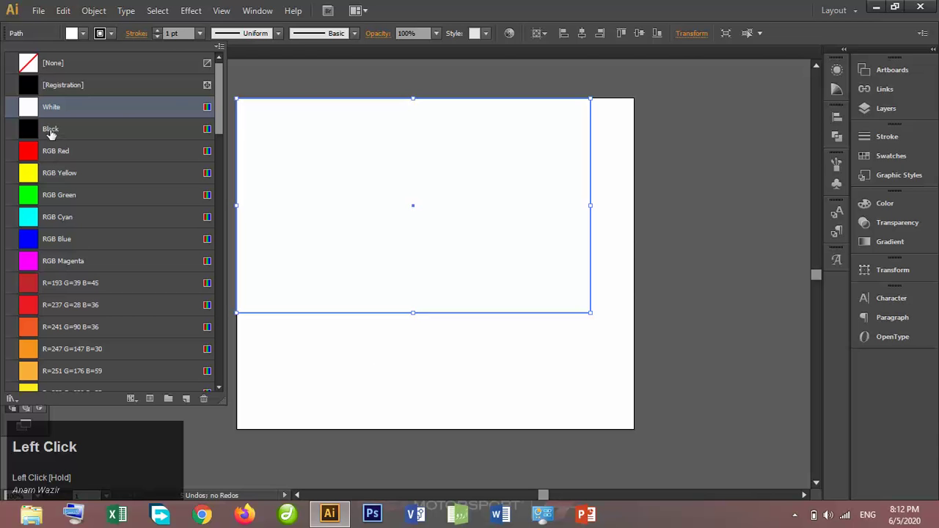
click(50, 131)
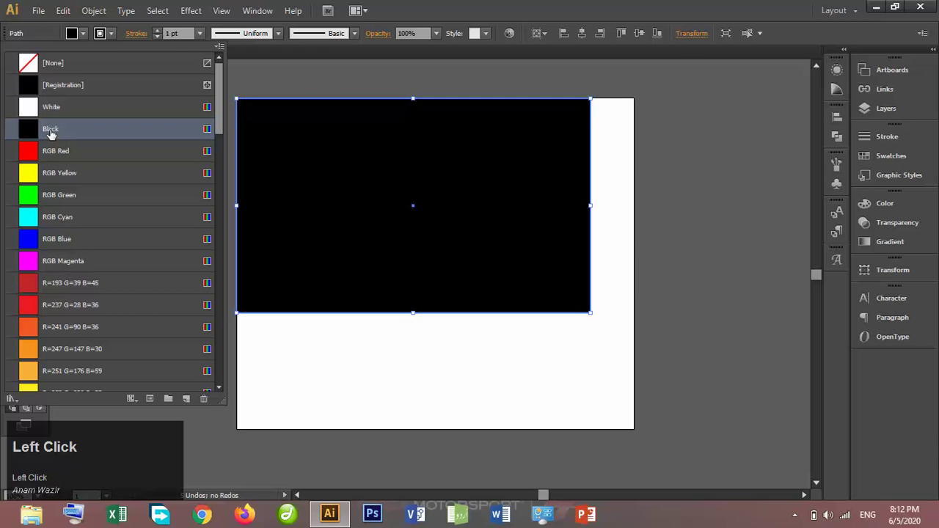
click(263, 101)
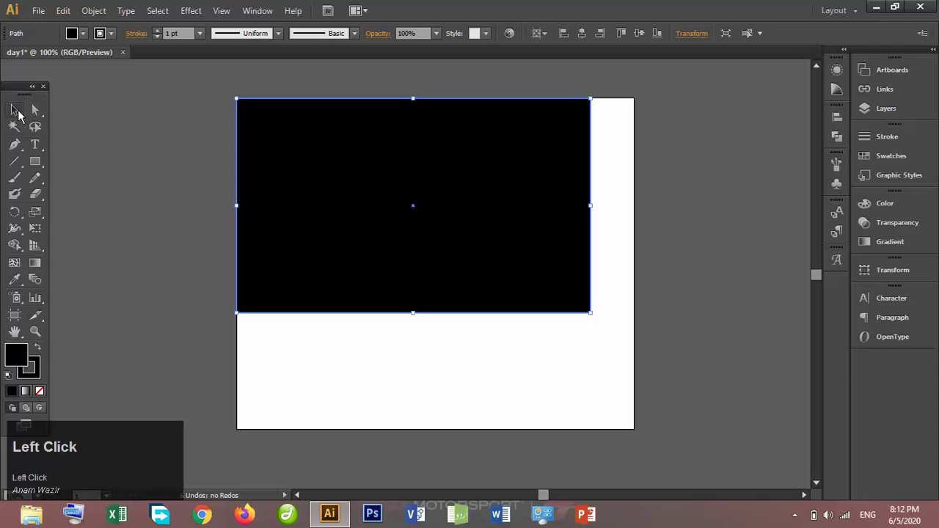
Step: Move the black rectangle to about the middle of the artboard, and deselect it
click(110, 90)
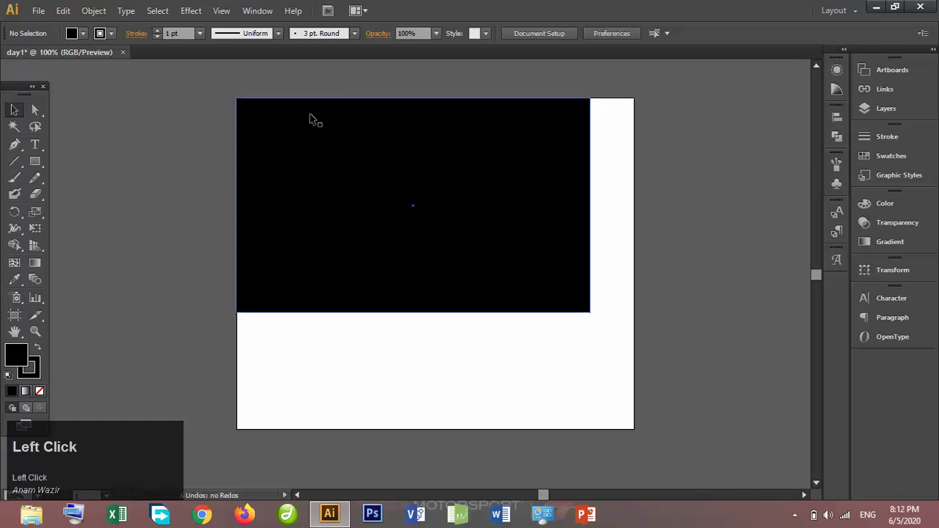
drag(309, 114, 335, 192)
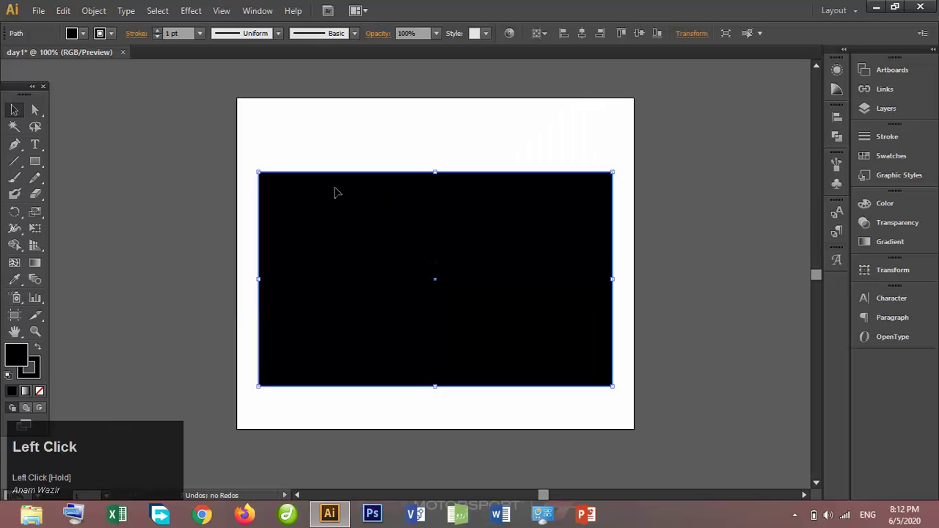
click(358, 66)
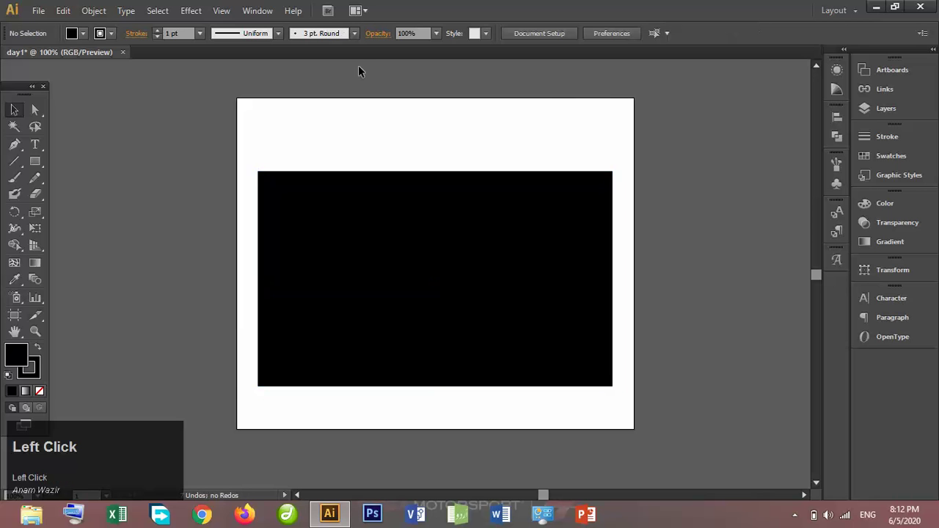
Step: Set the black rectangle's stroke weight to 10 pt
click(355, 197)
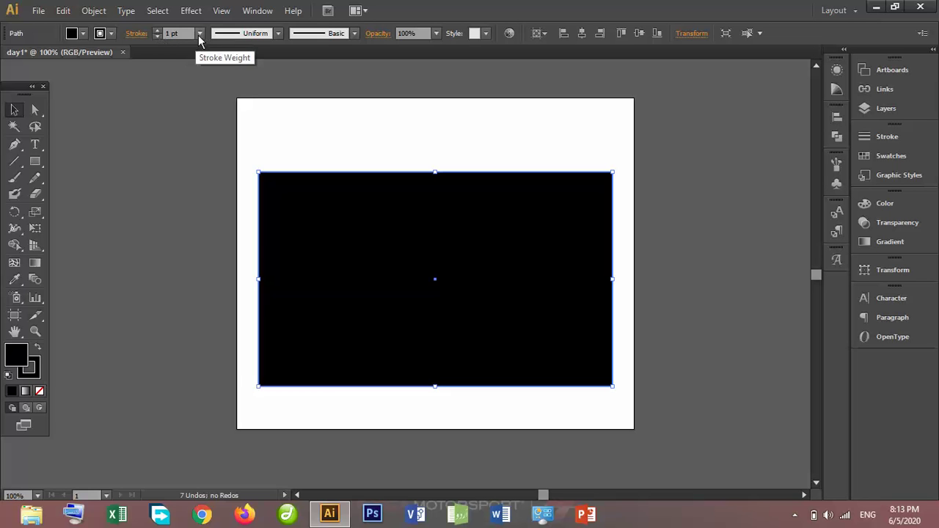
click(200, 34)
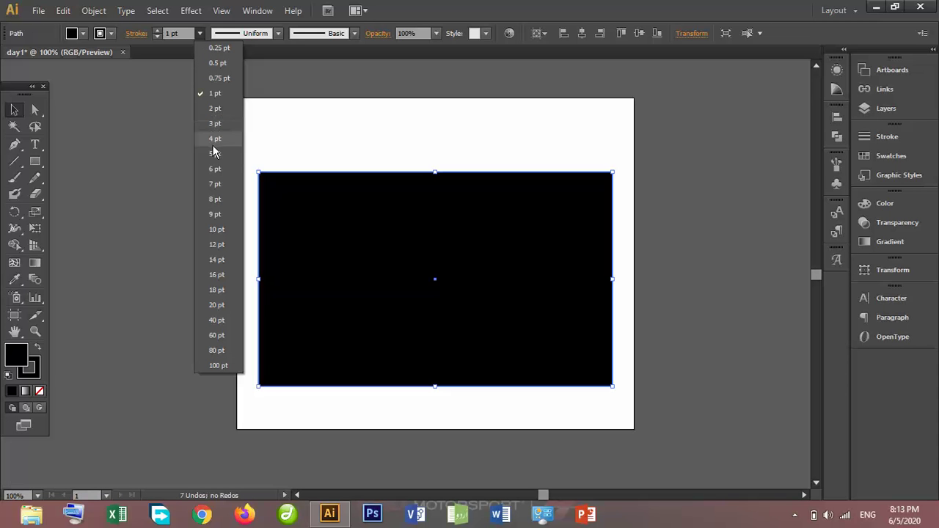
click(223, 228)
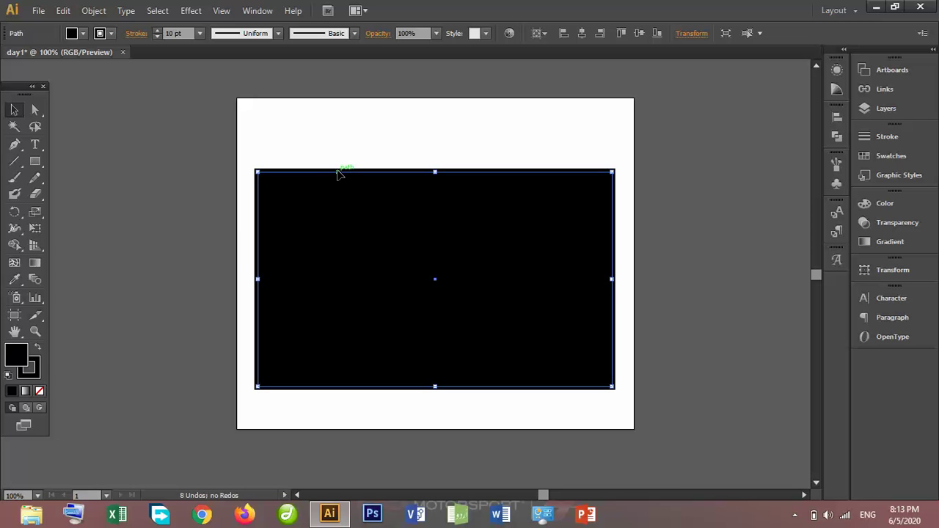
Step: Try White as the rectangle's stroke colour and settle on RGB Red, enlarging the swatch list to reach it
click(110, 34)
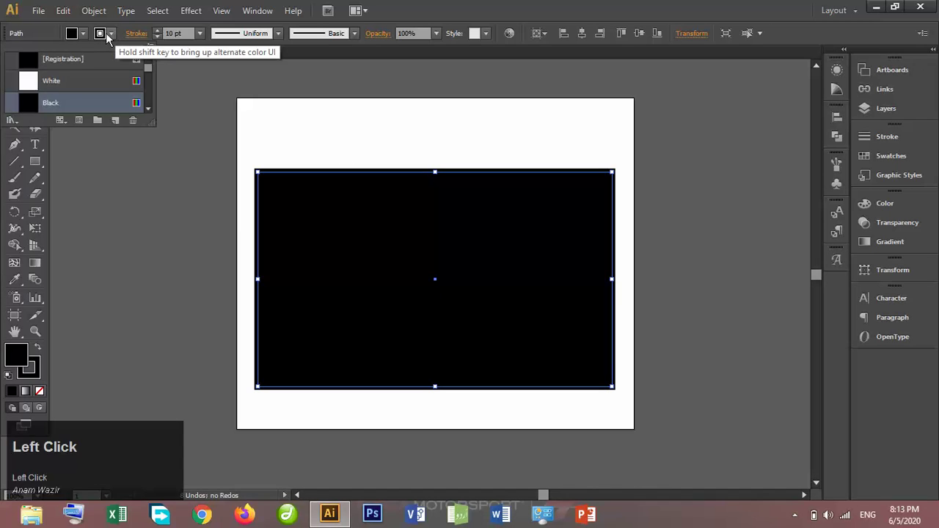
click(96, 85)
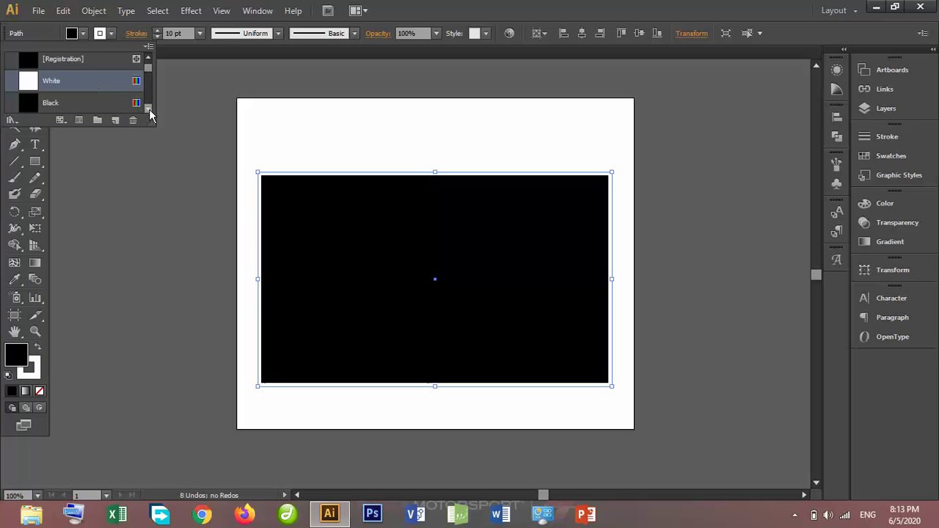
drag(150, 112, 154, 343)
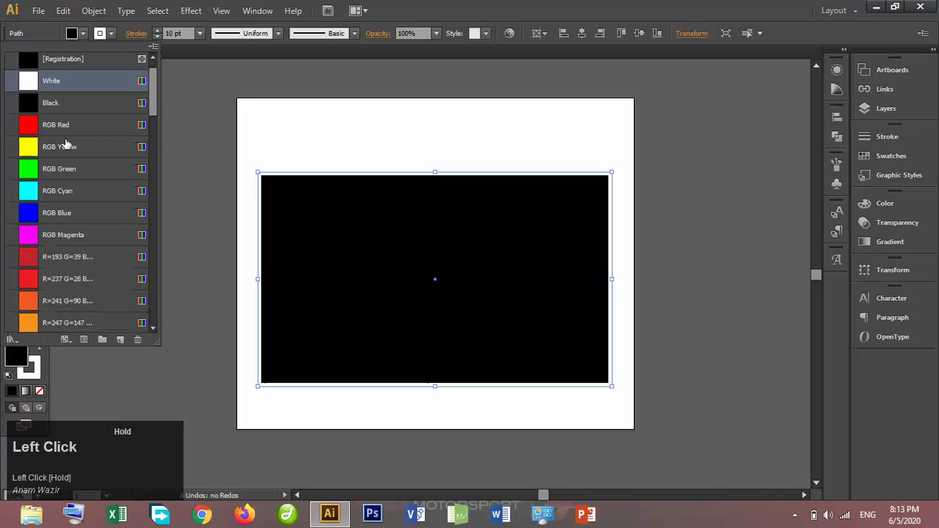
click(65, 126)
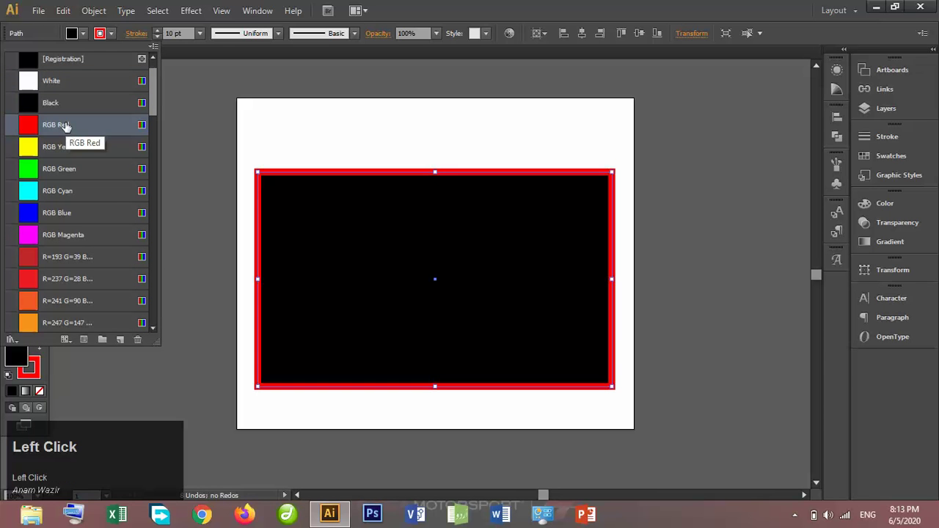
click(171, 108)
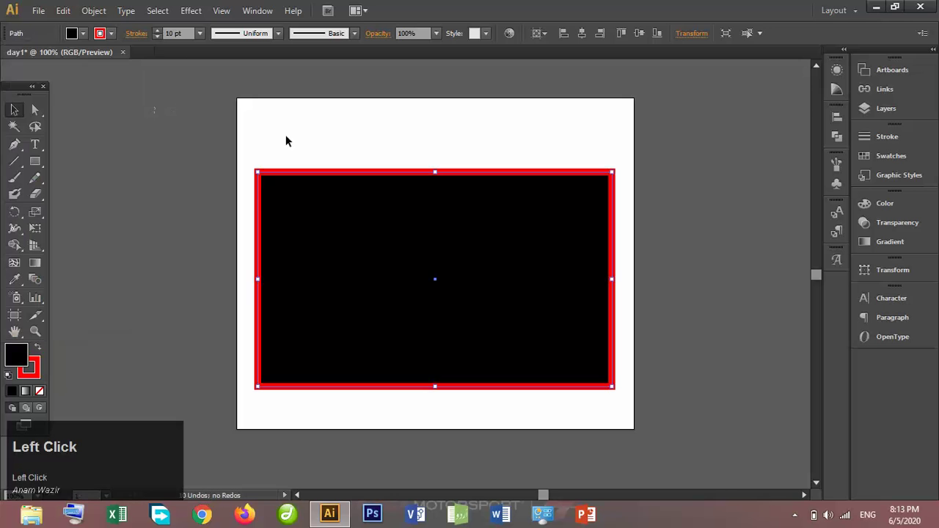
click(296, 137)
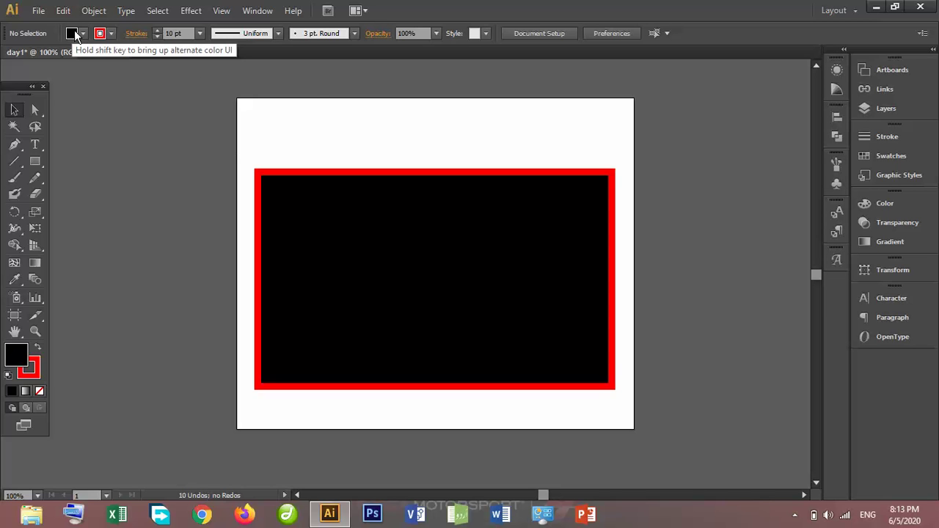
click(375, 256)
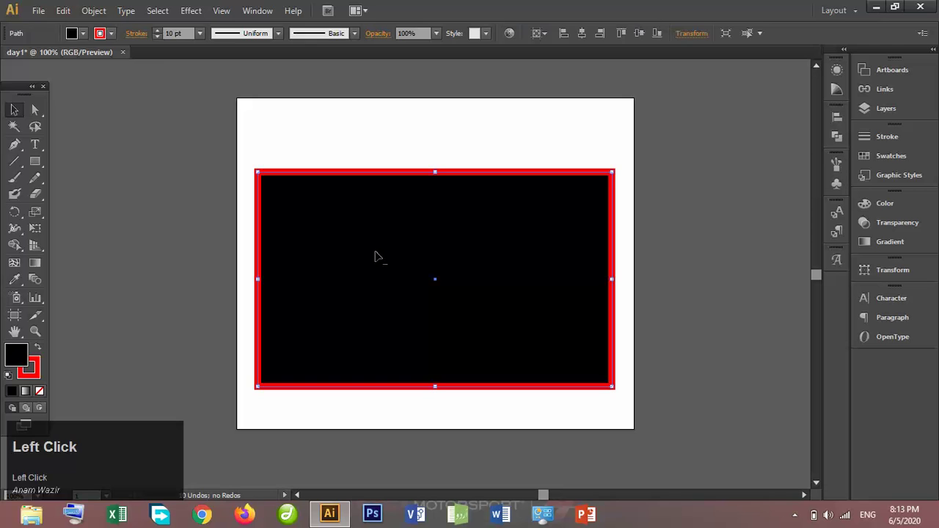
click(329, 133)
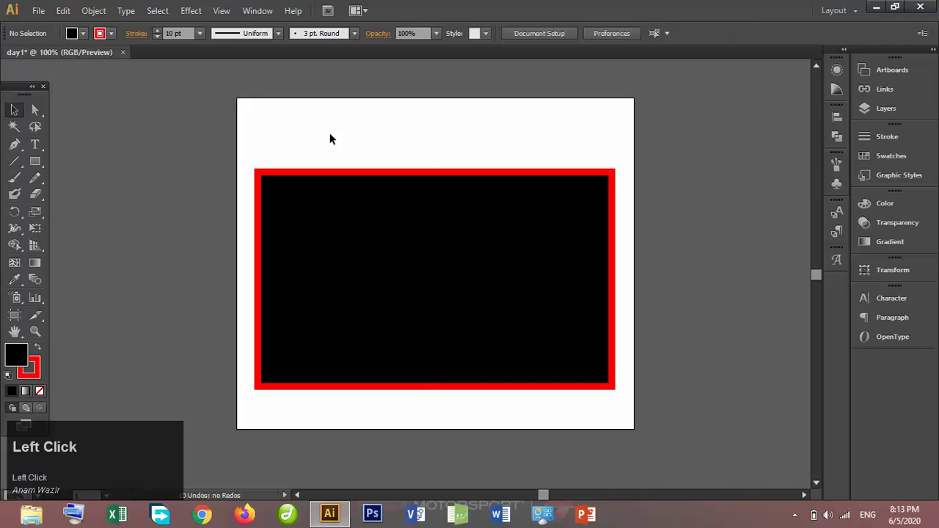
click(157, 31)
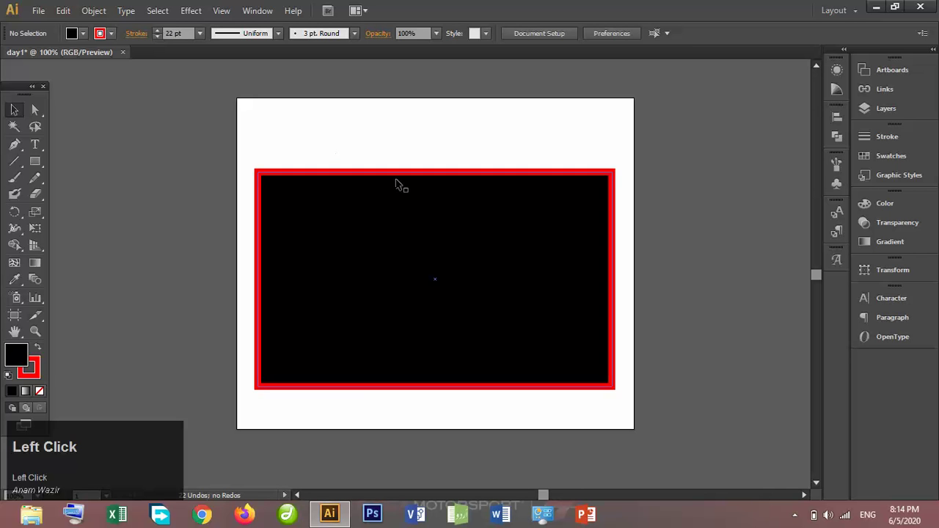
Step: Select the black rectangle and set its red stroke's weight to 18 pt
click(409, 218)
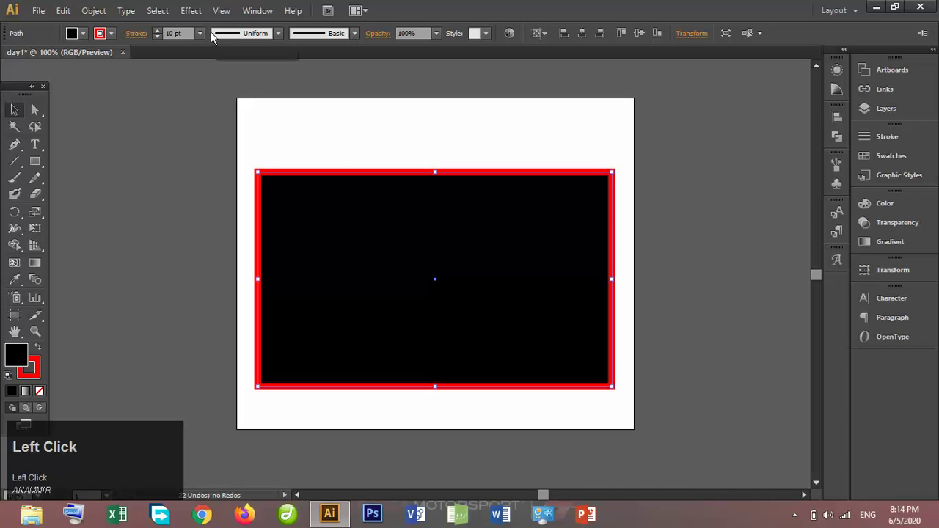
click(156, 31)
click(156, 31)
click(156, 30)
click(156, 31)
drag(156, 31, 156, 31)
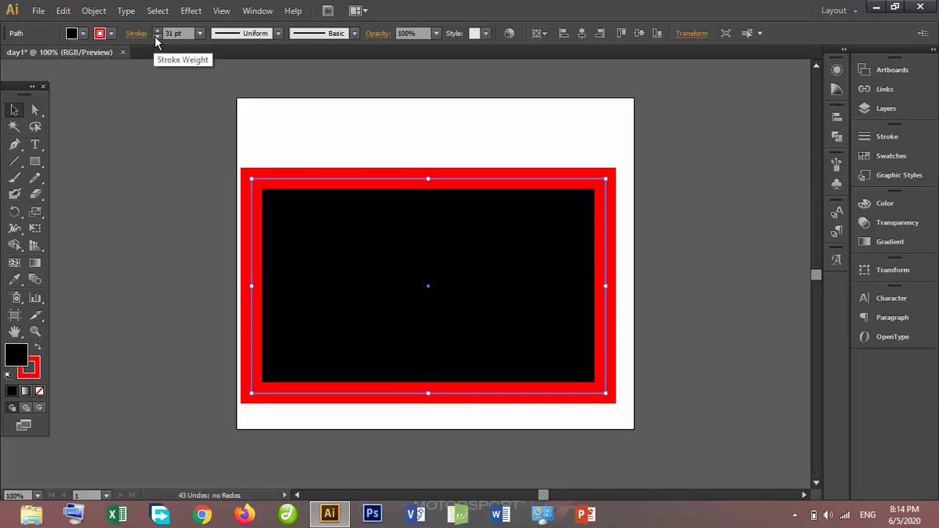
drag(155, 36, 155, 36)
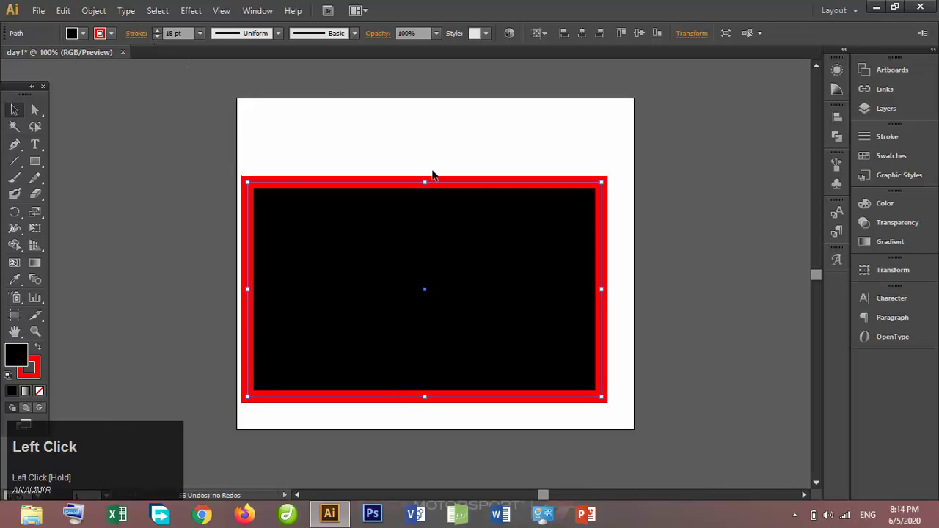
Step: Try the lens-shaped width profile on the rectangle's red stroke, and switch it to the flat-bottomed arched profile
click(269, 35)
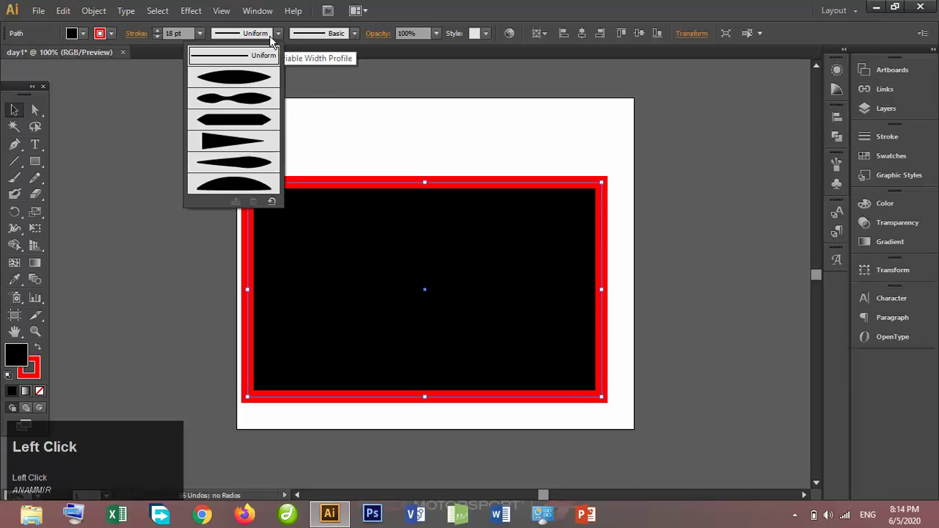
click(246, 81)
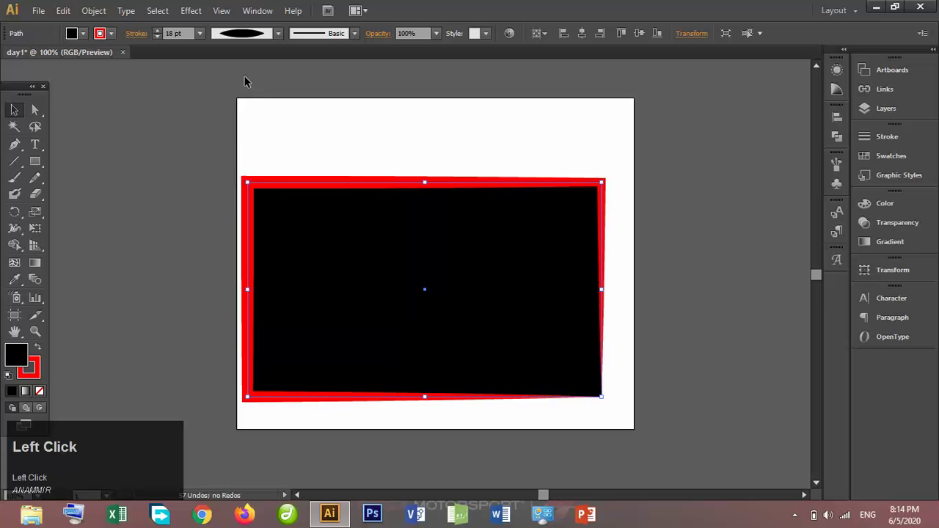
click(264, 37)
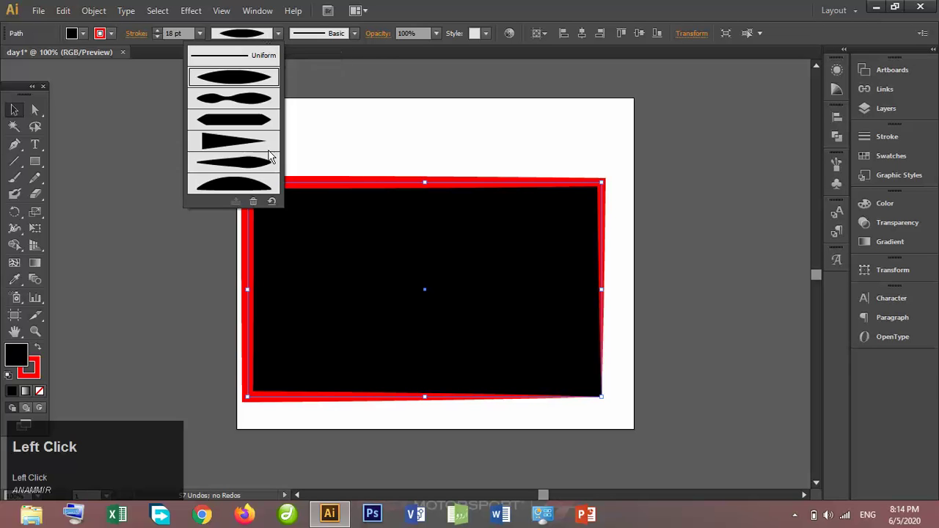
click(250, 187)
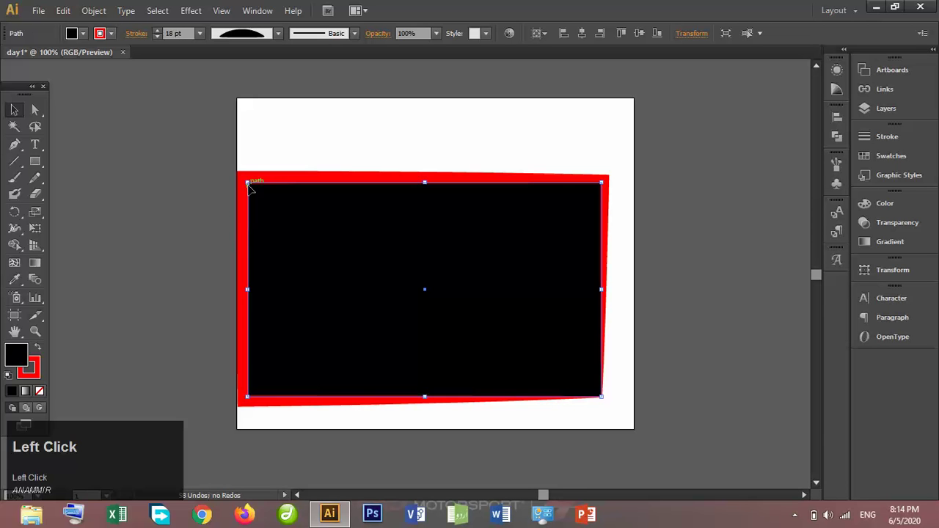
Step: Apply the rough charcoal-like brush to the rectangle's stroke, set its weight to 23 pt, and deselect the rectangle
click(353, 34)
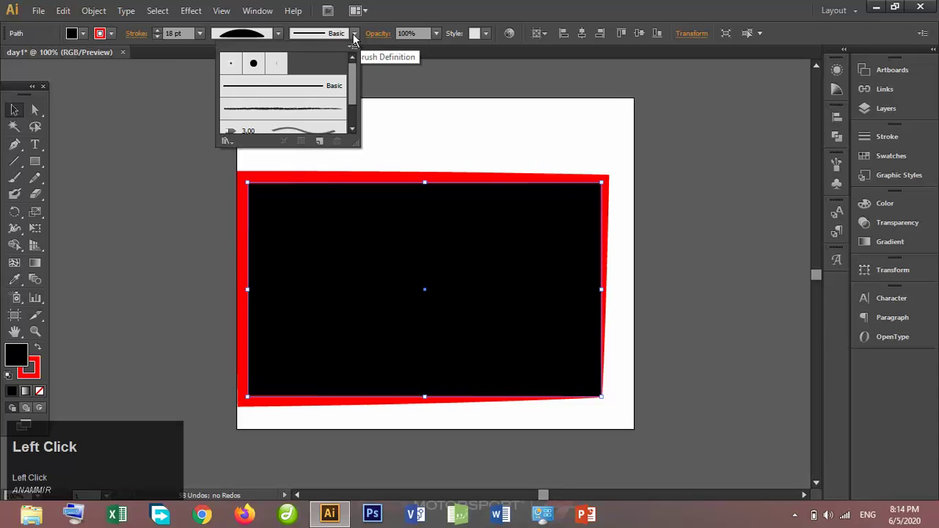
click(285, 109)
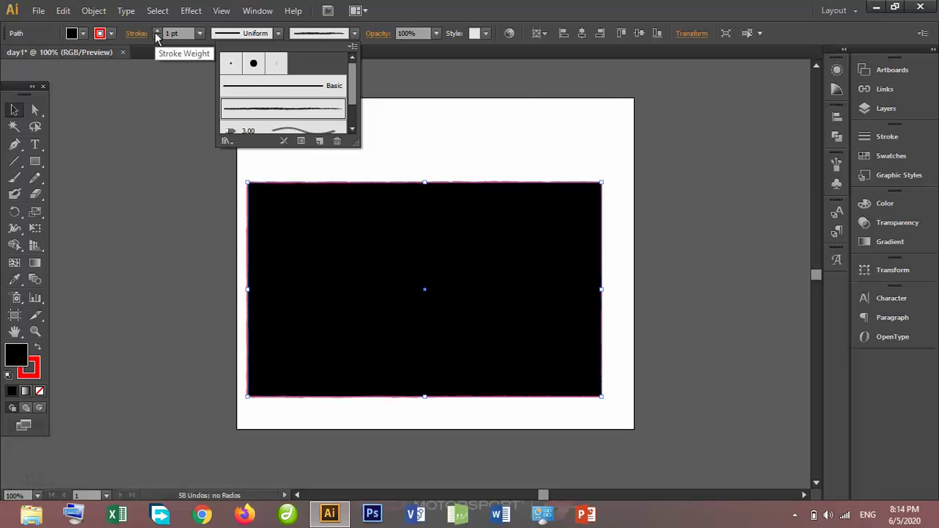
click(159, 30)
click(159, 31)
click(160, 31)
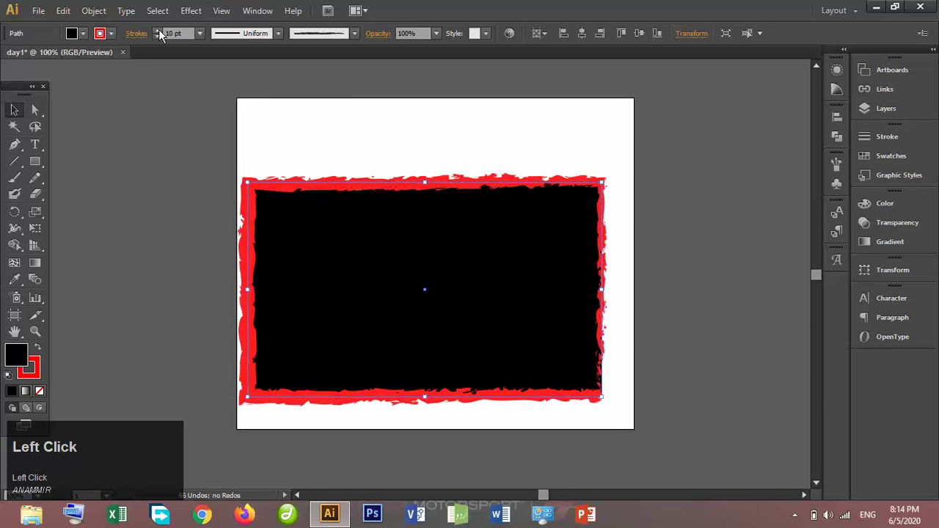
click(160, 31)
click(159, 31)
click(158, 30)
click(159, 31)
click(158, 31)
click(158, 31)
click(159, 31)
click(158, 31)
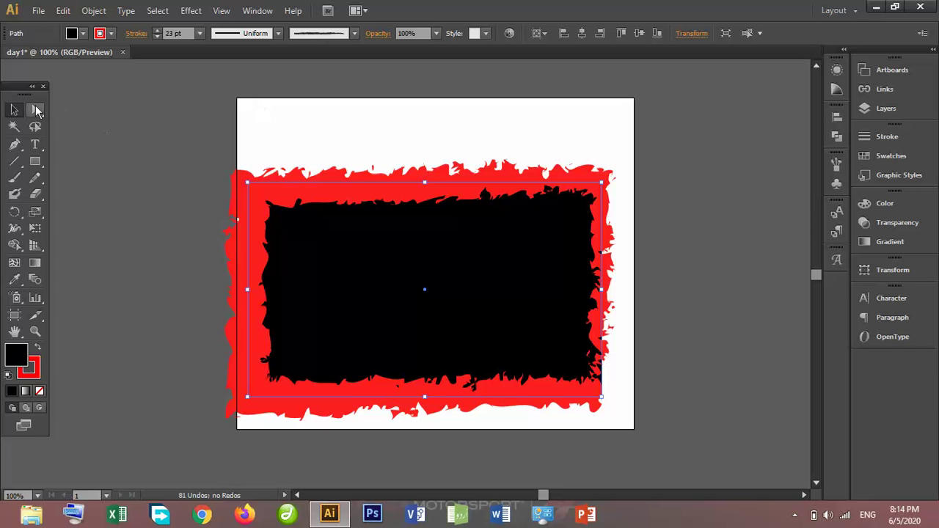
click(94, 121)
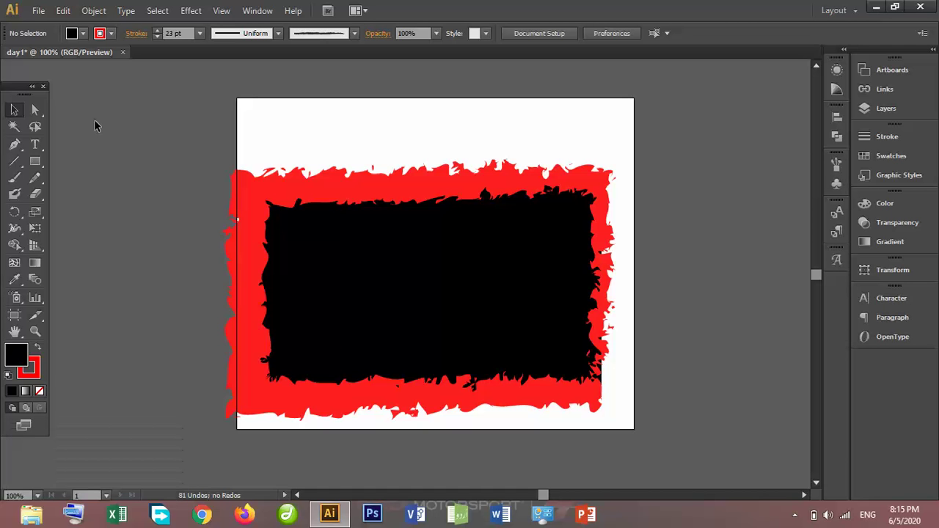
Step: Move the rough-edged rectangle up and across so its border sits within the artboard, and deselect it
drag(348, 182, 374, 149)
drag(396, 218, 379, 212)
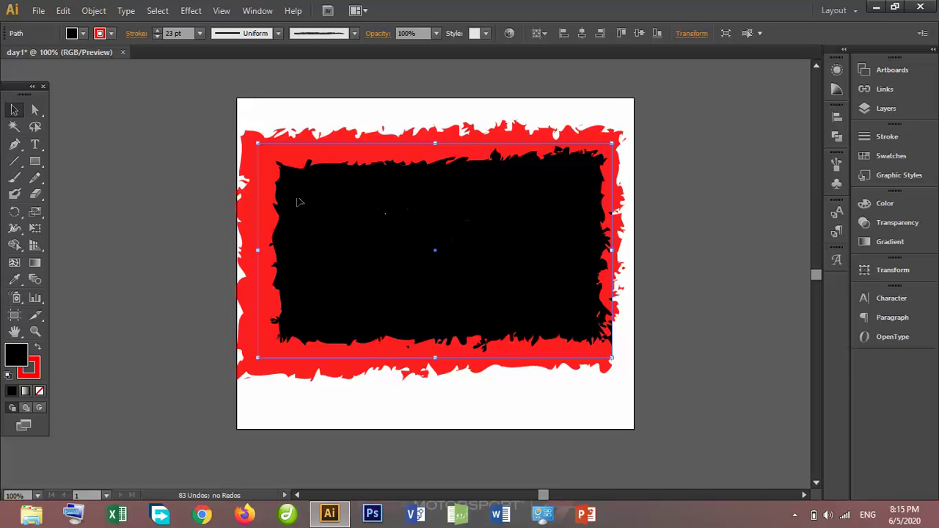
click(298, 120)
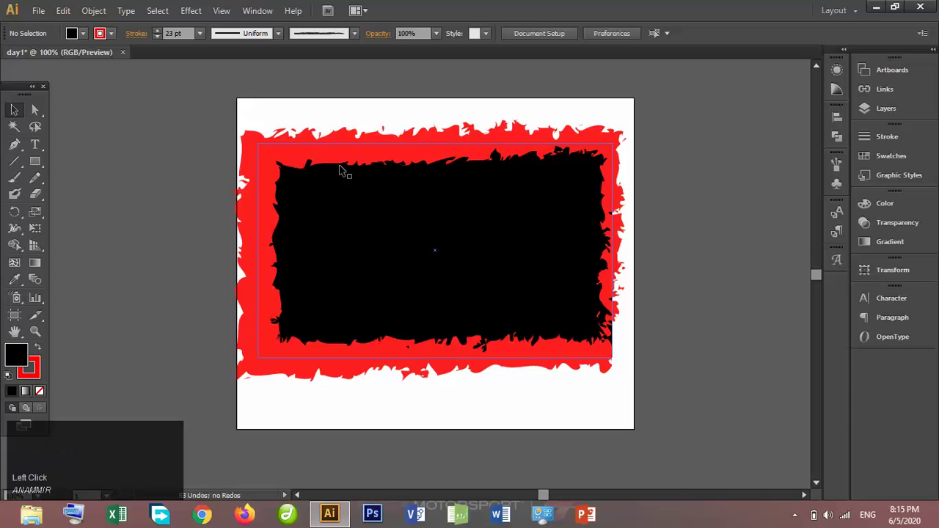
click(130, 196)
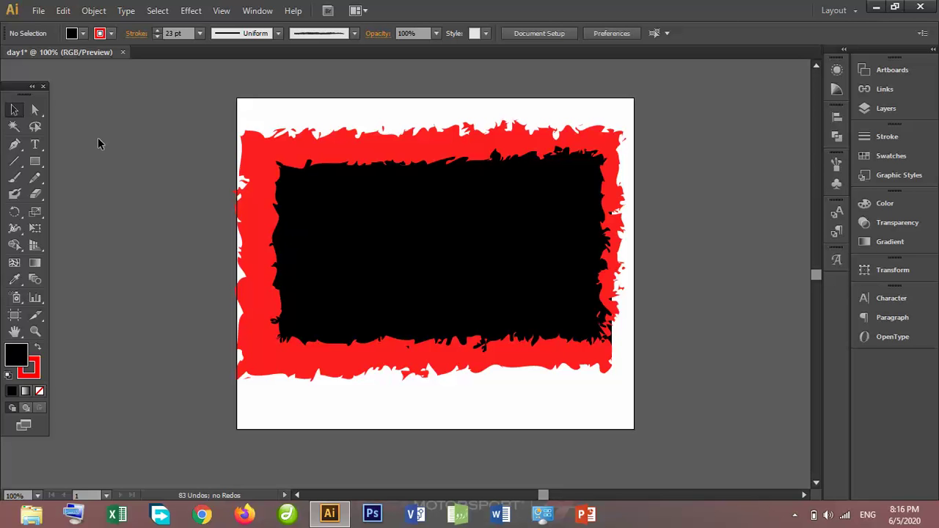
Step: Start saving the document under a new location and browse to the New Volume (E:) drive
click(41, 12)
click(67, 121)
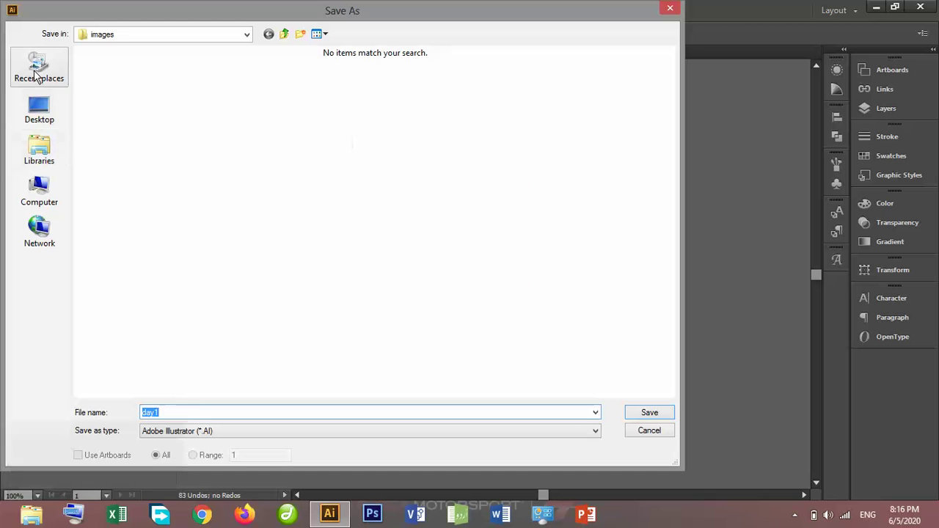
click(39, 114)
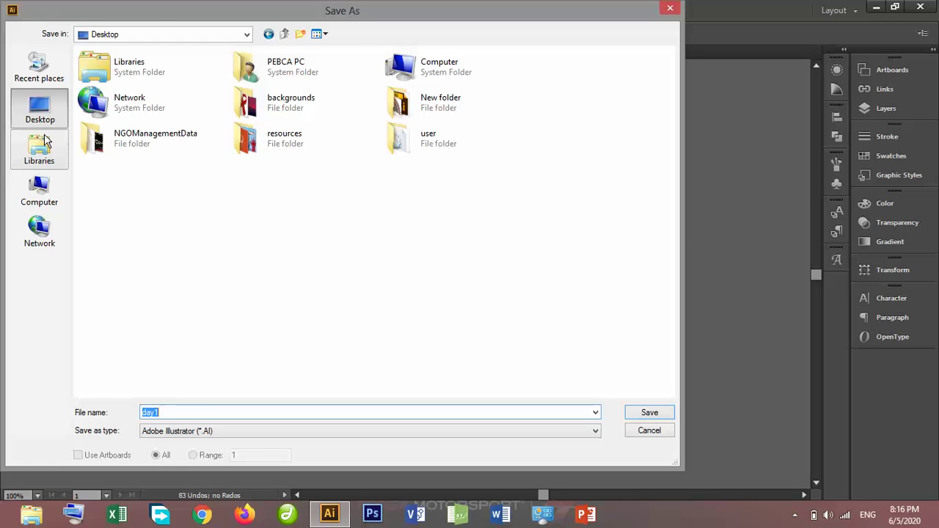
click(48, 145)
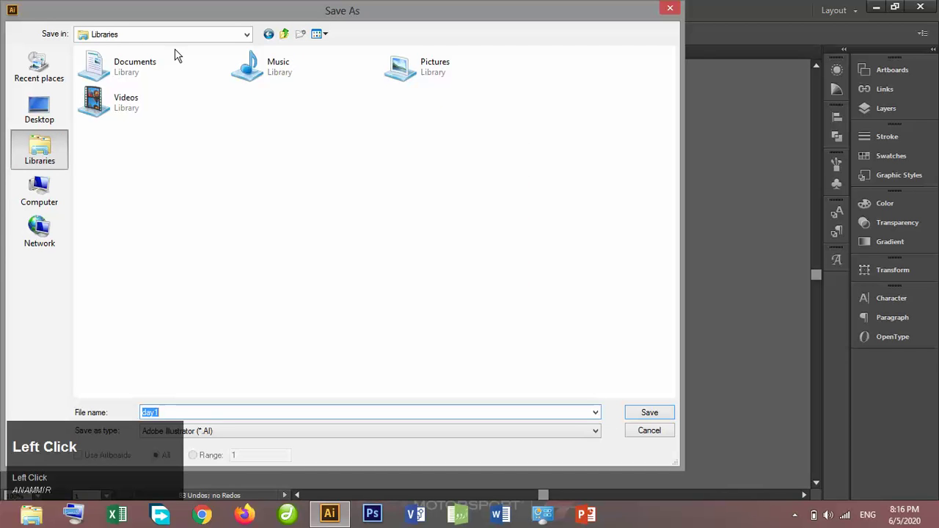
click(41, 206)
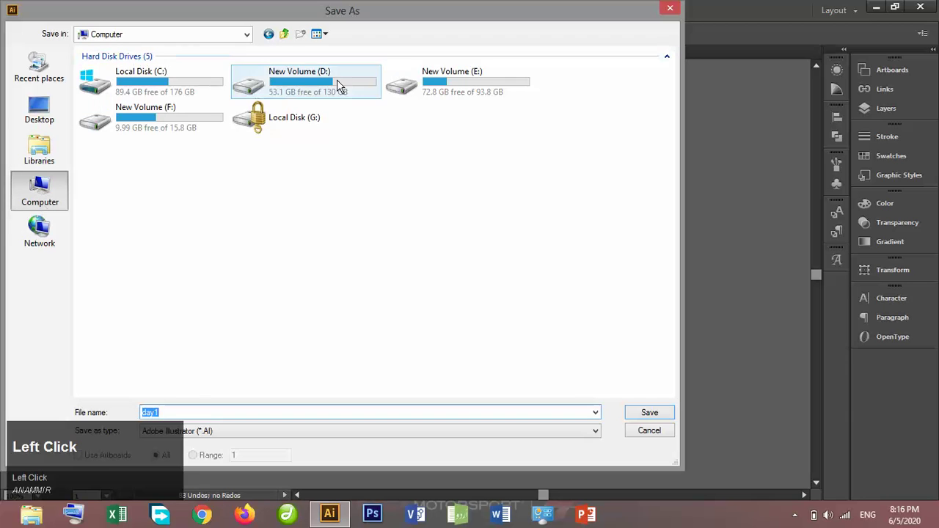
double_click(479, 83)
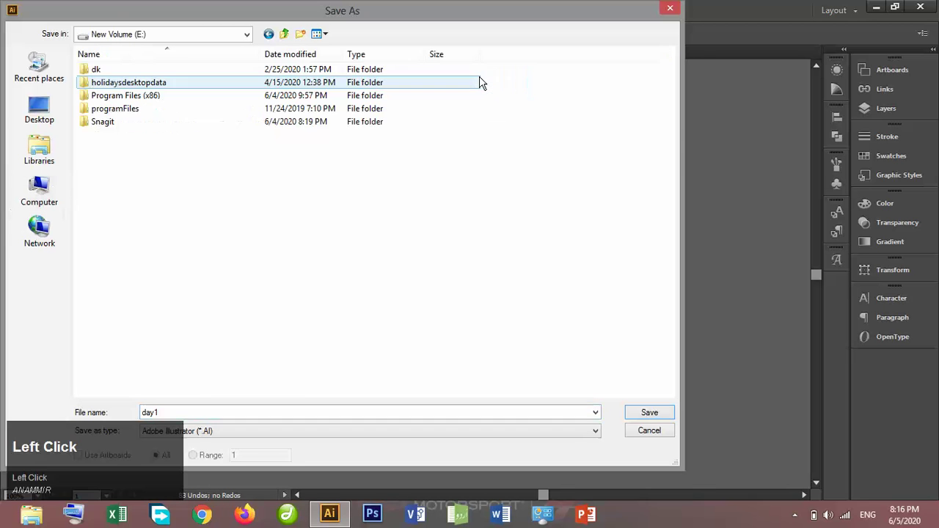
Step: Create a folder named onlineclasesAI on the E: drive and open it as the save location
right_click(283, 197)
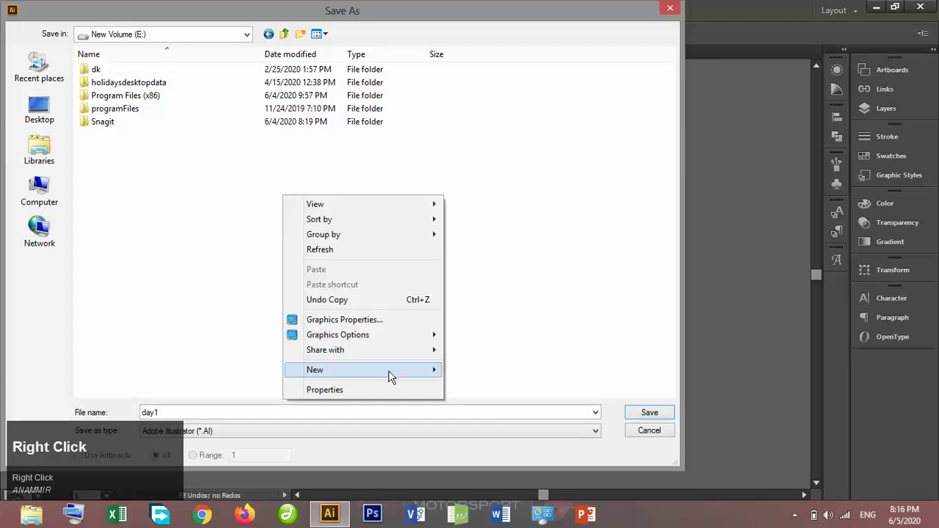
click(389, 376)
click(566, 189)
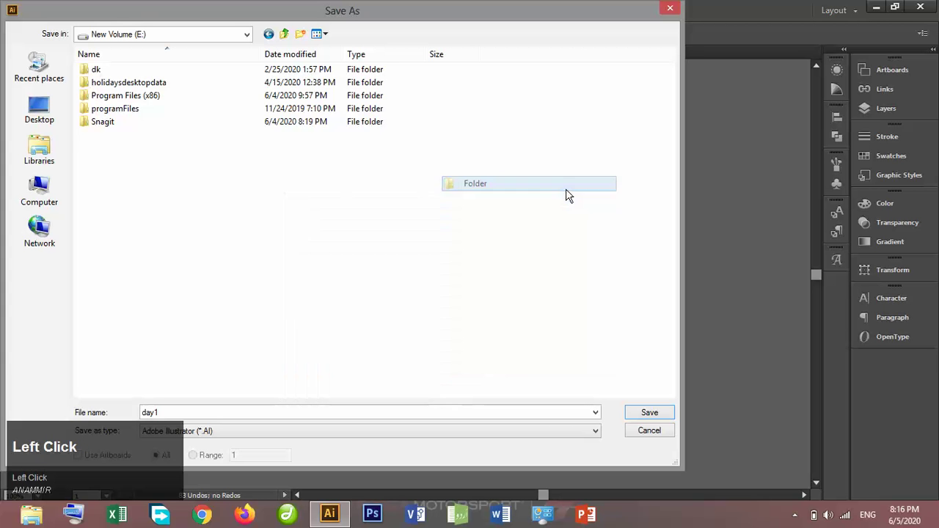
text(onli)
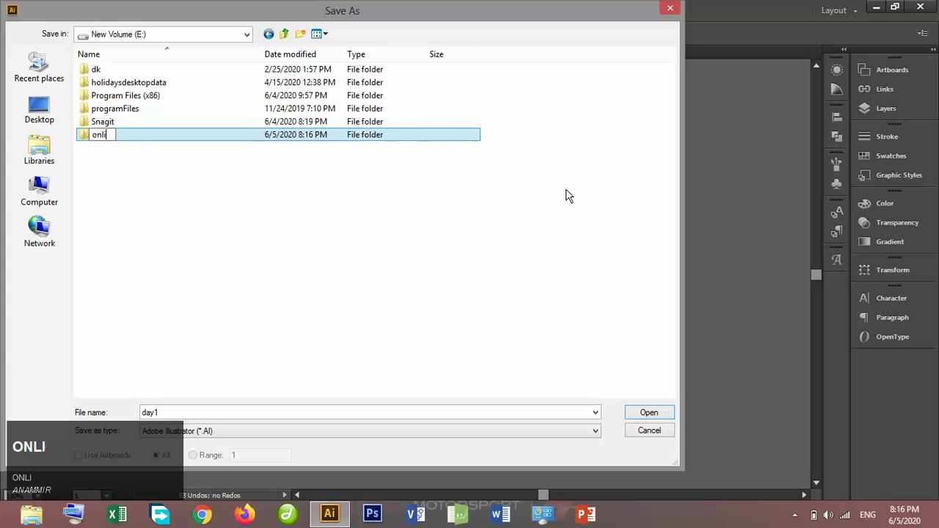
text(neclases)
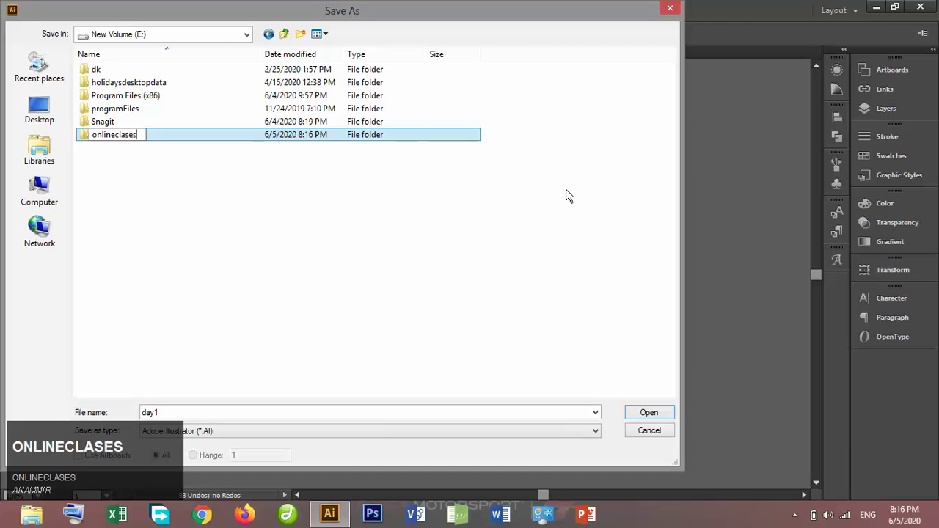
key(Caps_Lock)
text(AIA)
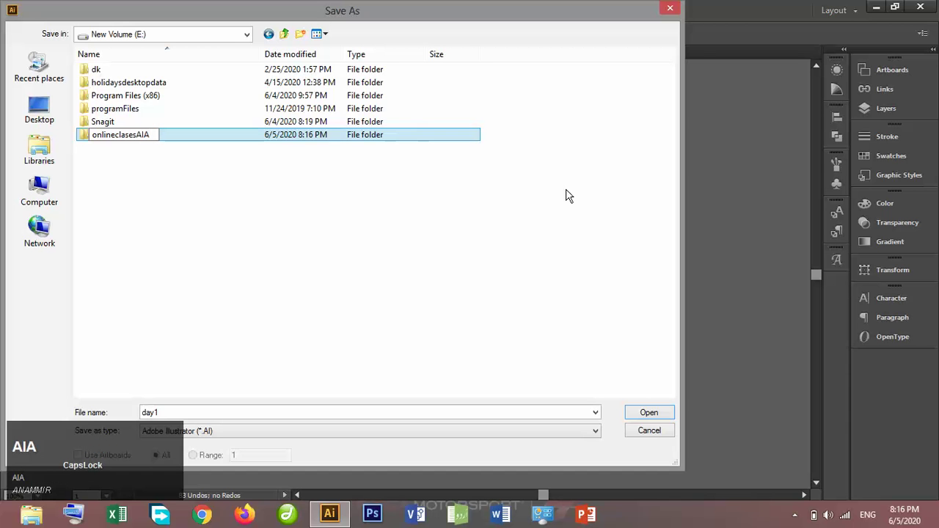
key(BackSpace)
key(Return)
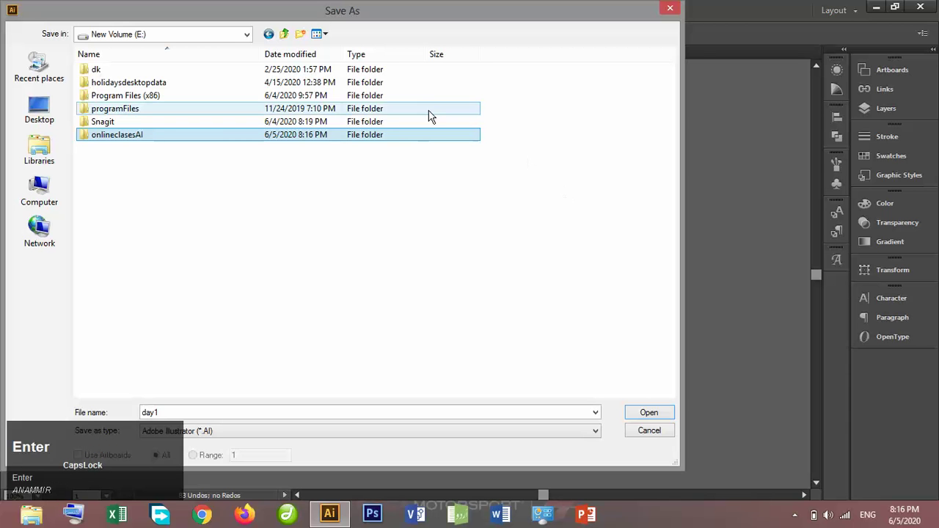
double_click(425, 135)
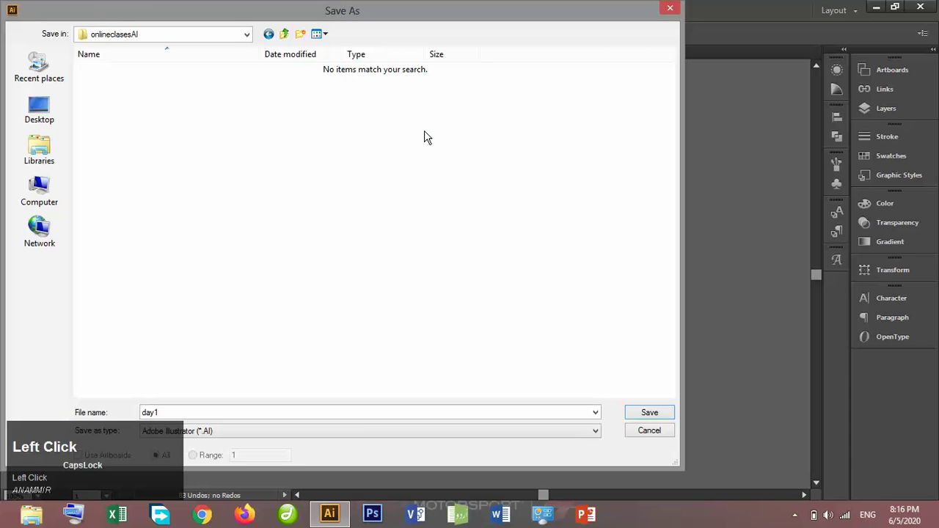
Step: Replace the file name in the Save As dialog with LECTURE1
click(275, 412)
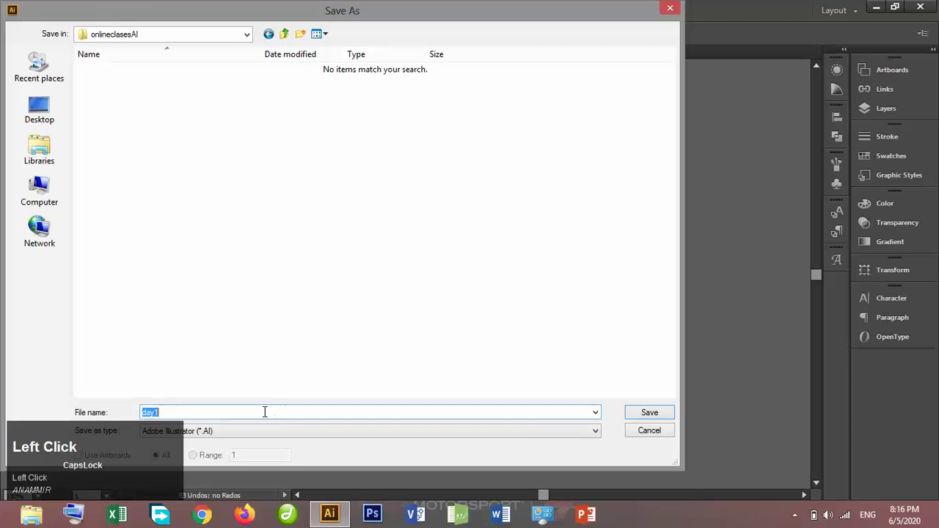
click(264, 412)
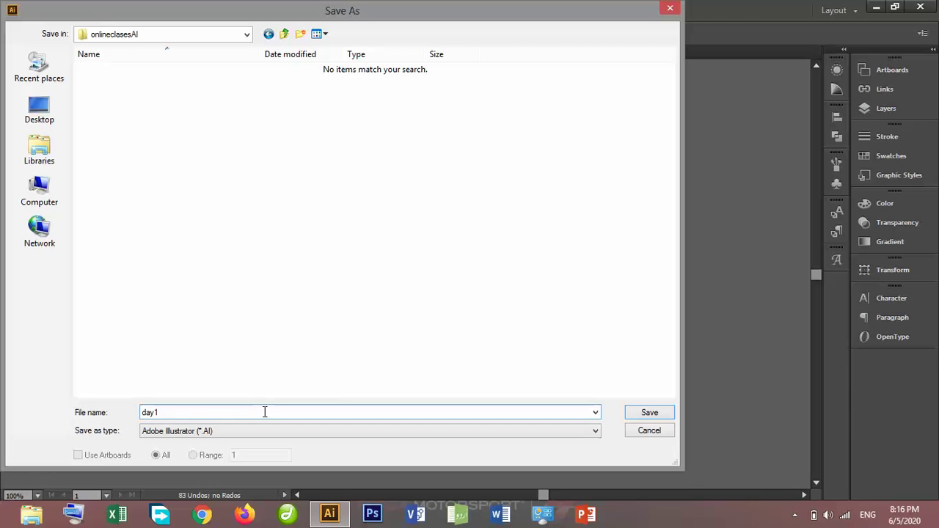
click(265, 412)
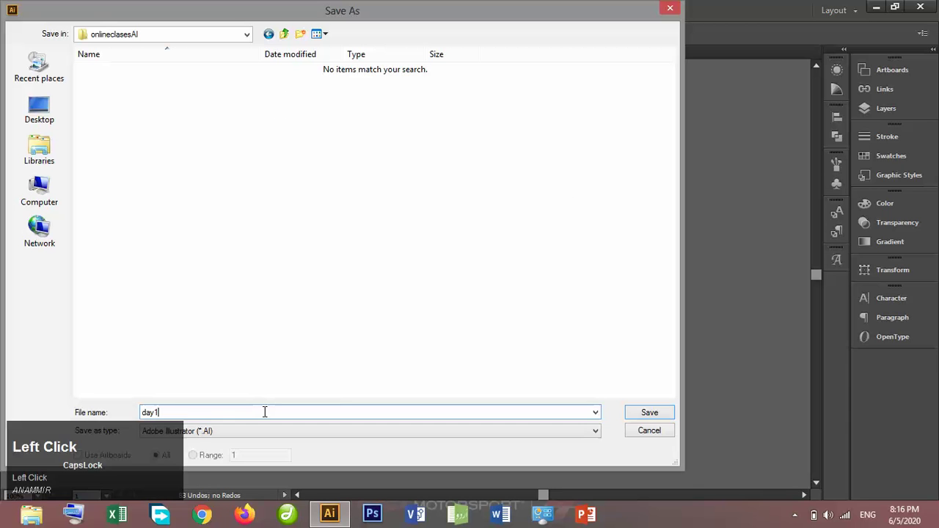
key(BackSpace)
key(BackSpace)
key(BackSpace)
key(BackSpace)
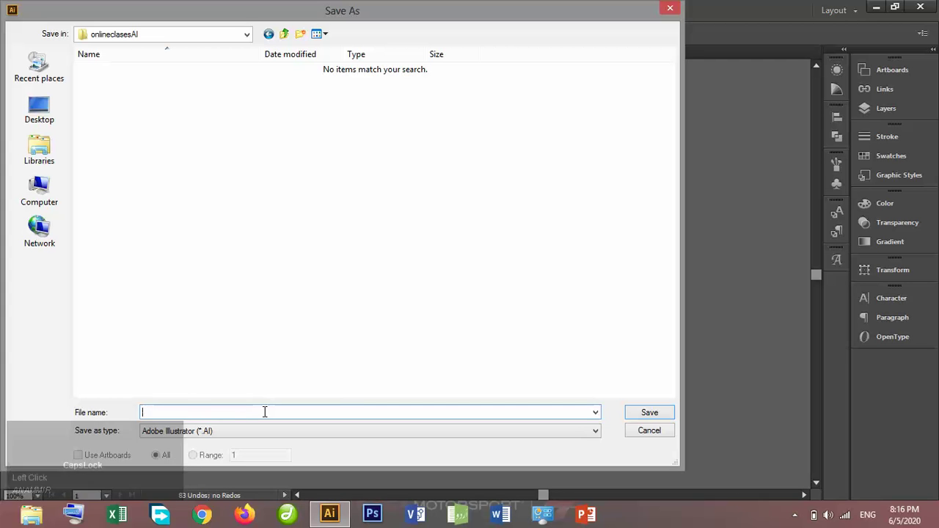
text(LECTURE)
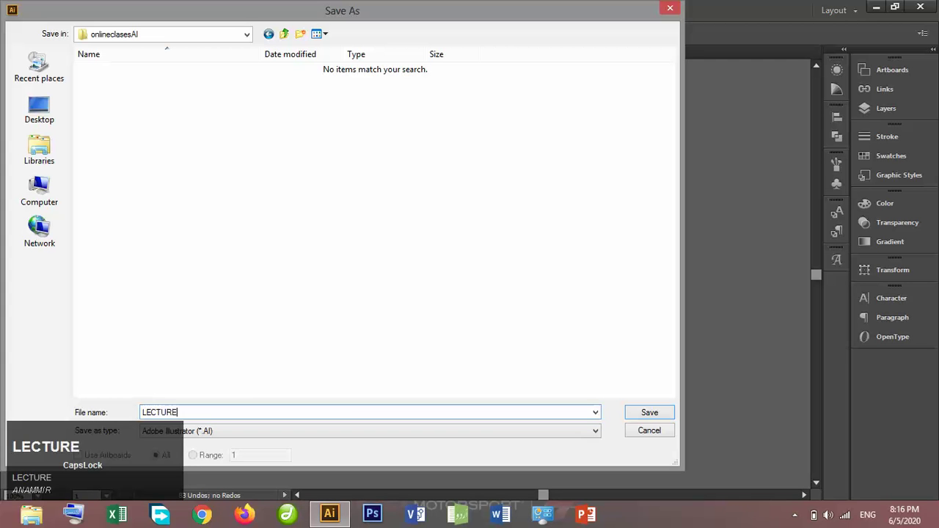
text(1)
key(Caps_Lock)
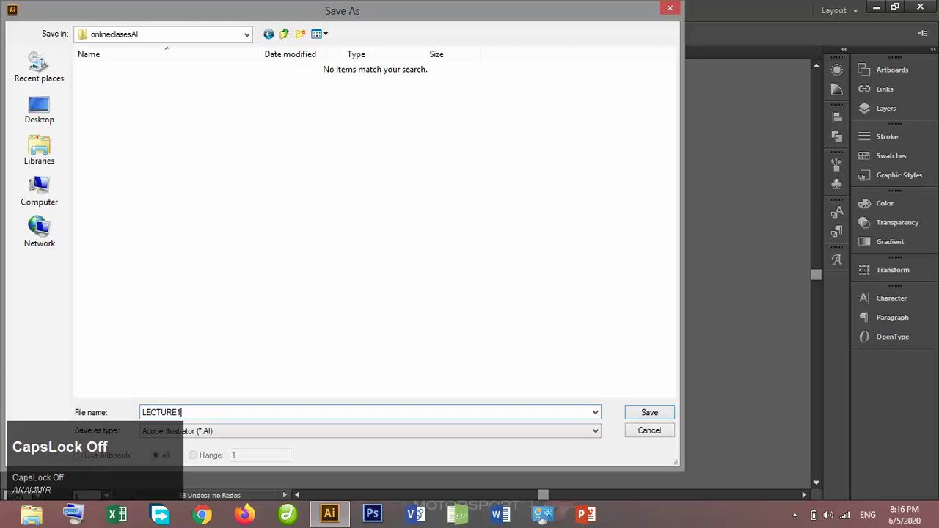
click(281, 386)
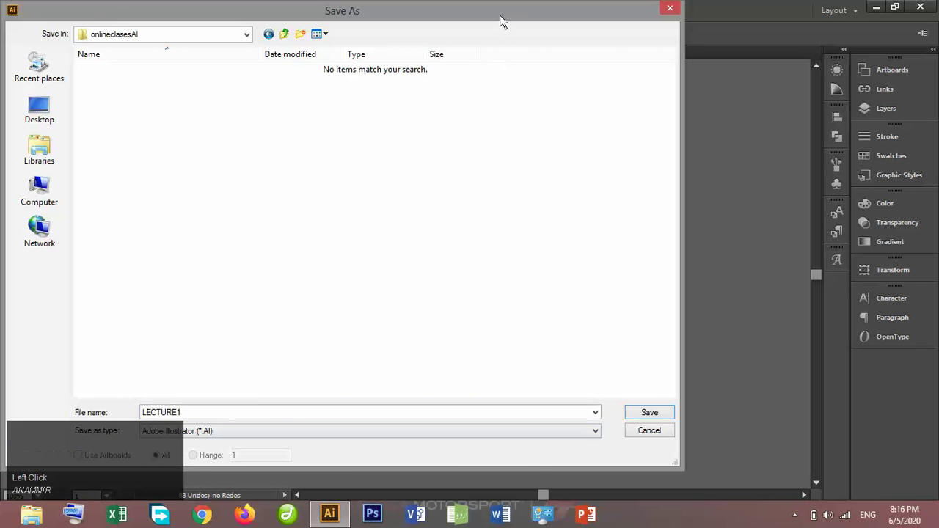
Step: Save the document in Adobe Illustrator (*.AI) format with the Illustrator CS6 version and default options
drag(499, 15, 618, 12)
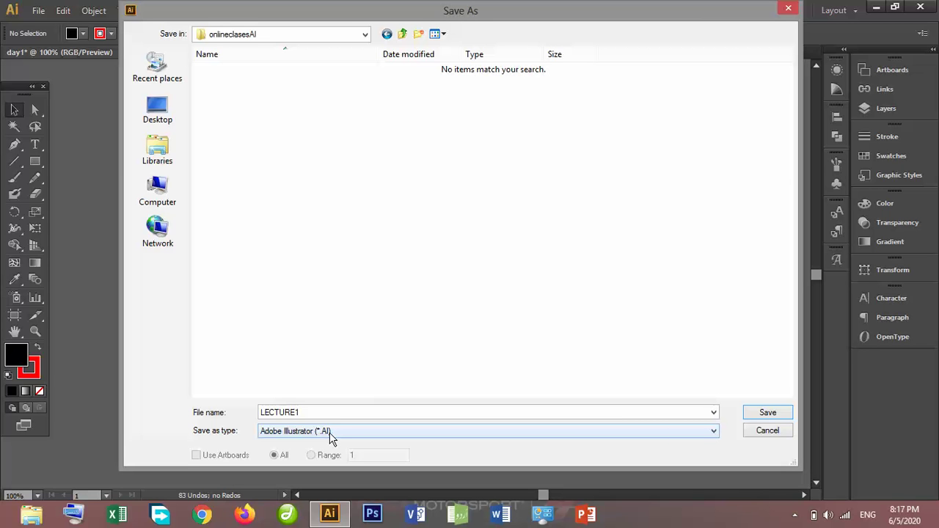
click(772, 415)
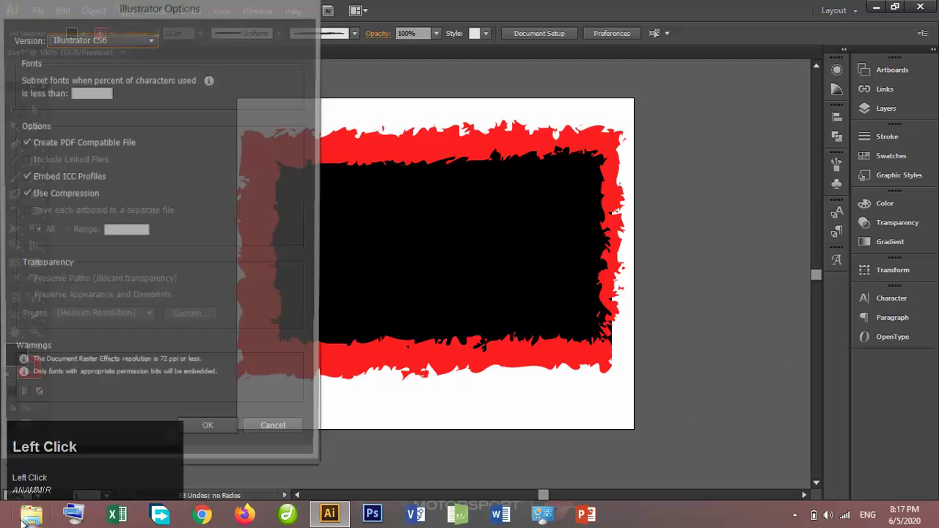
click(23, 520)
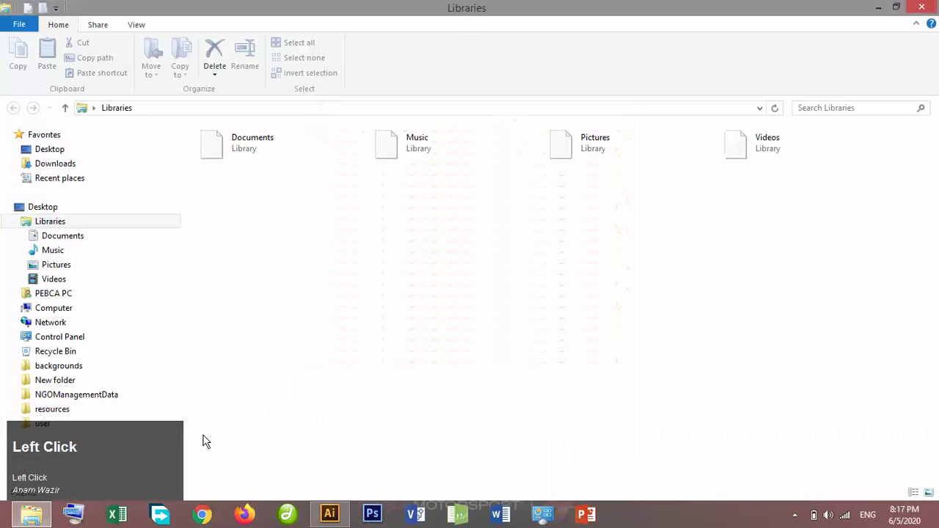
click(329, 514)
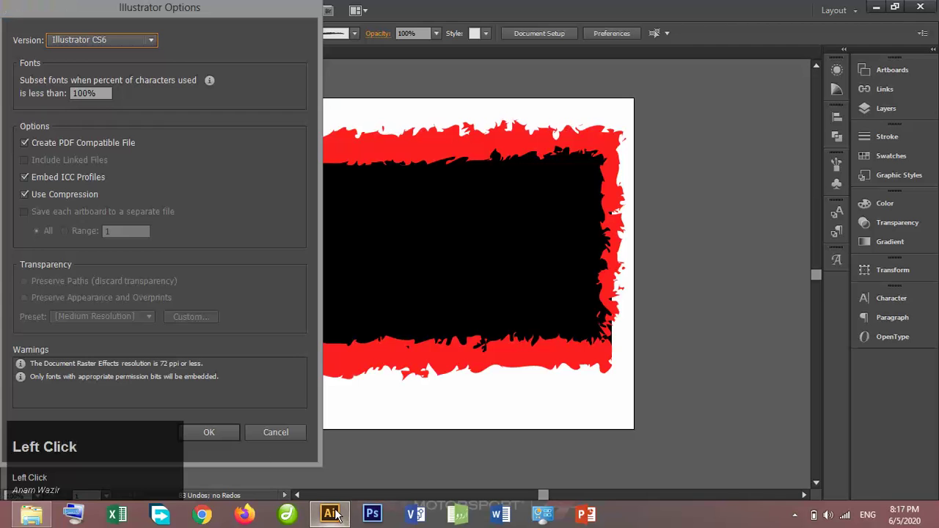
click(225, 433)
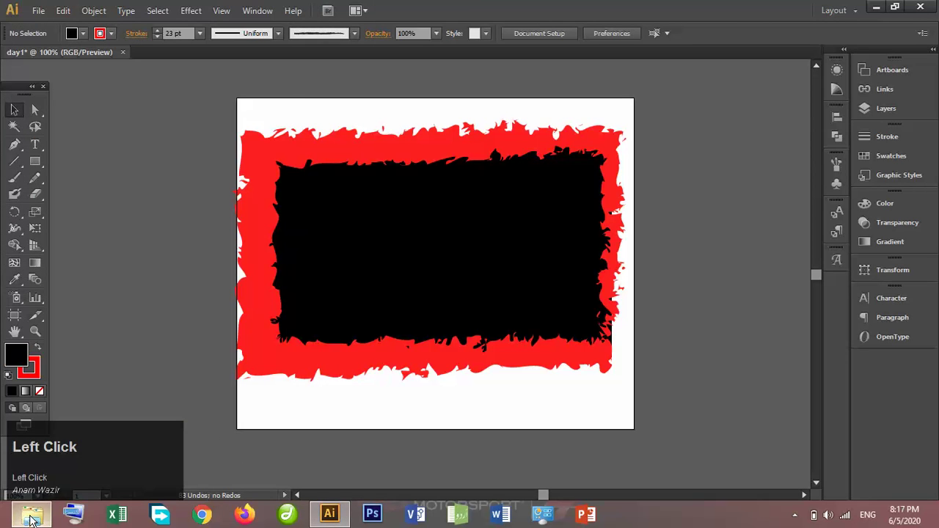
Step: Switch to File Explorer and open the onlineclasesAI folder on New Volume (E:) to check the saved file
click(30, 514)
click(63, 336)
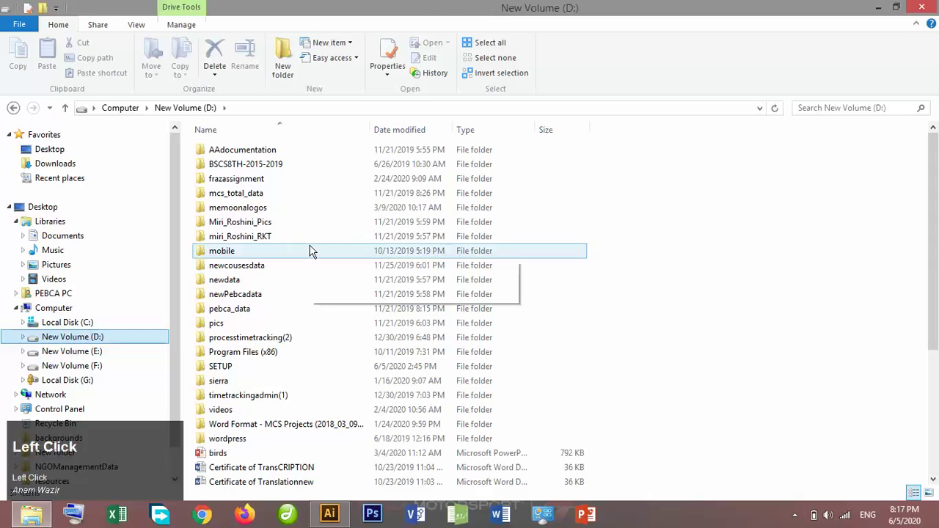
click(96, 353)
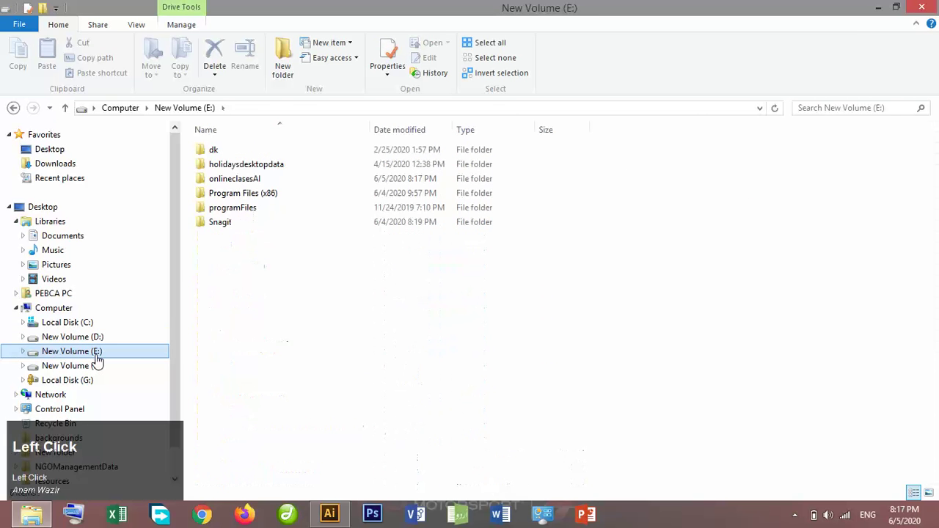
click(281, 181)
double_click(281, 182)
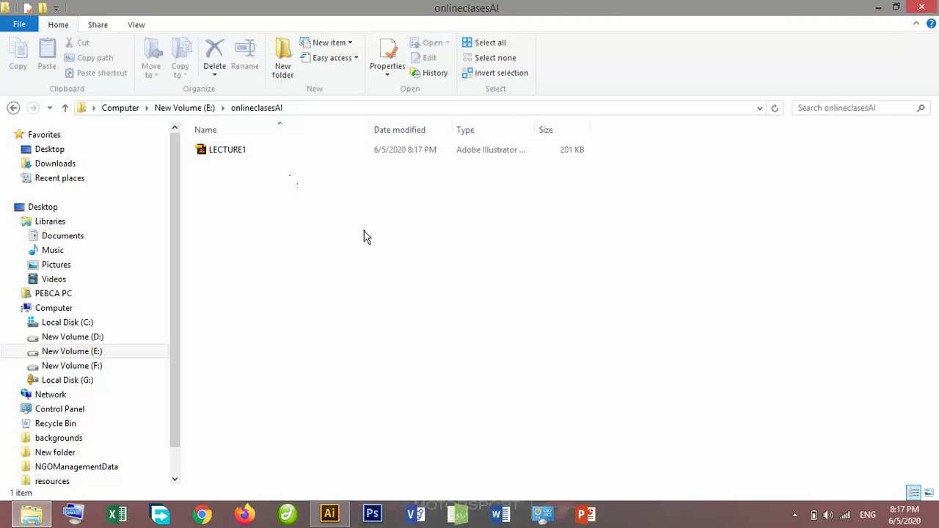
Step: Return to Illustrator and export the artwork as LECTURE1.png at High (300 ppi) resolution with a transparent background
click(340, 520)
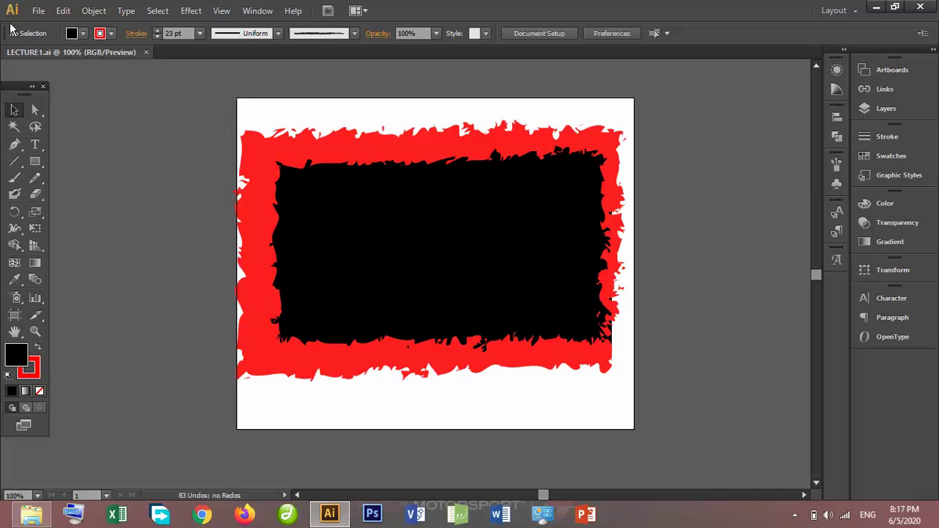
click(31, 16)
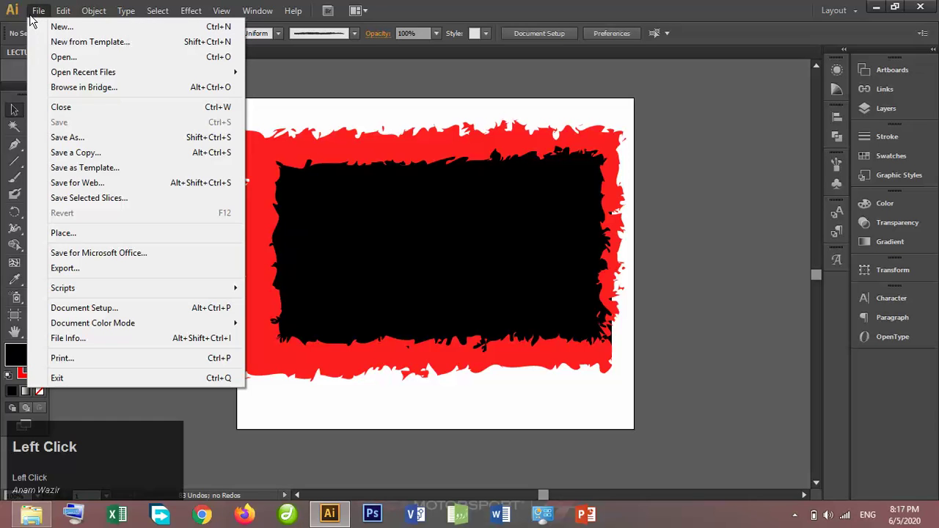
click(65, 268)
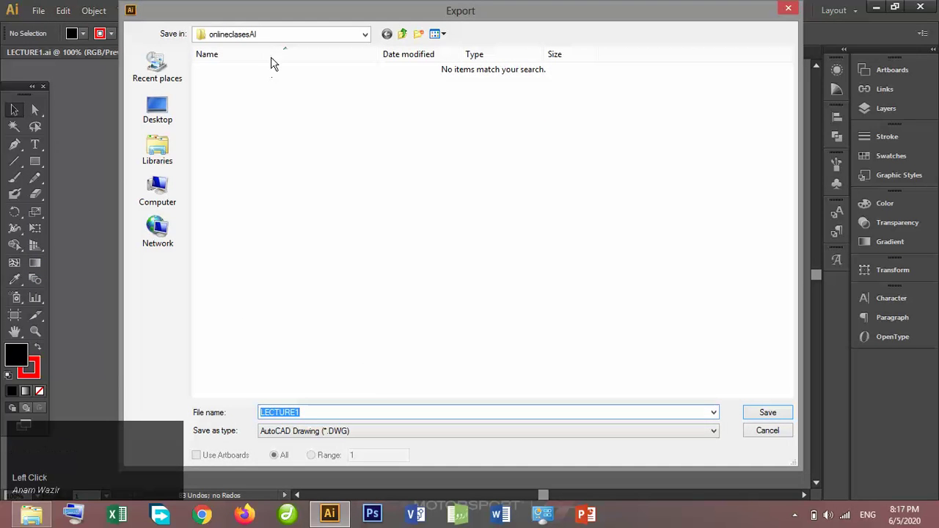
click(364, 430)
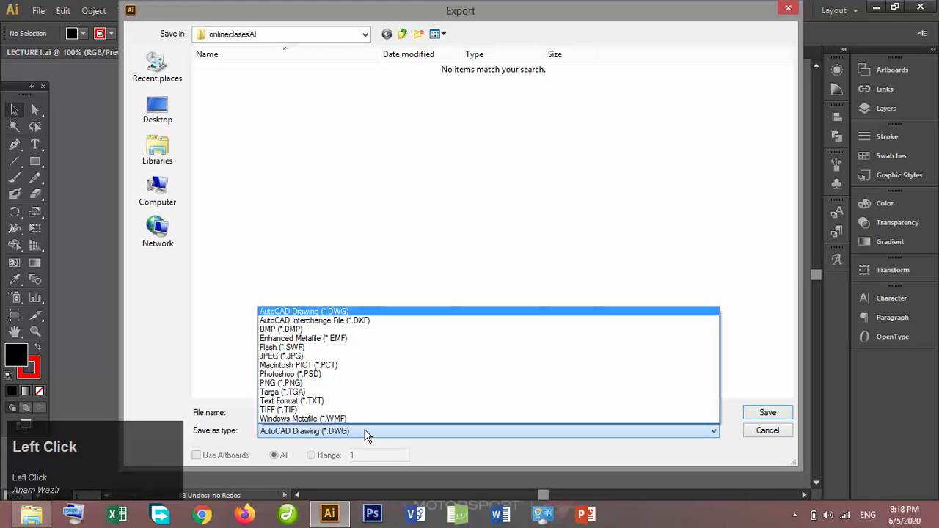
click(314, 383)
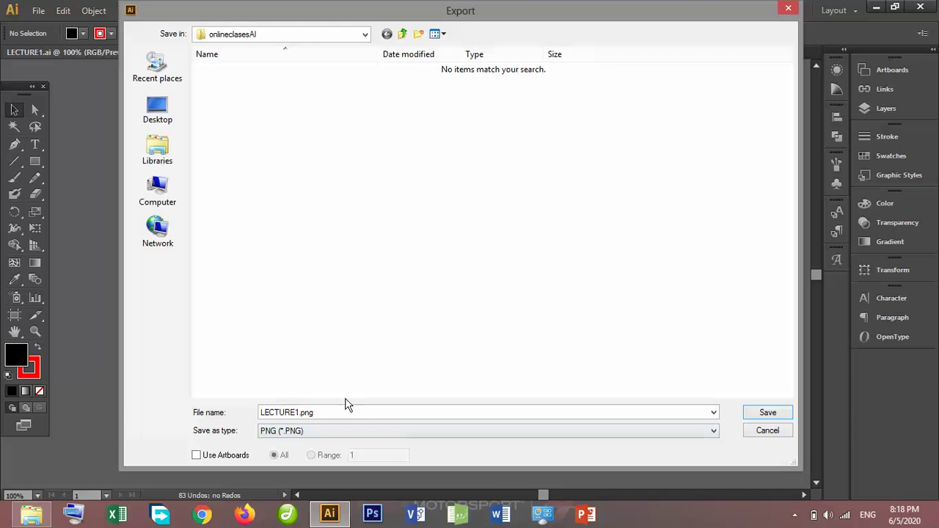
click(750, 415)
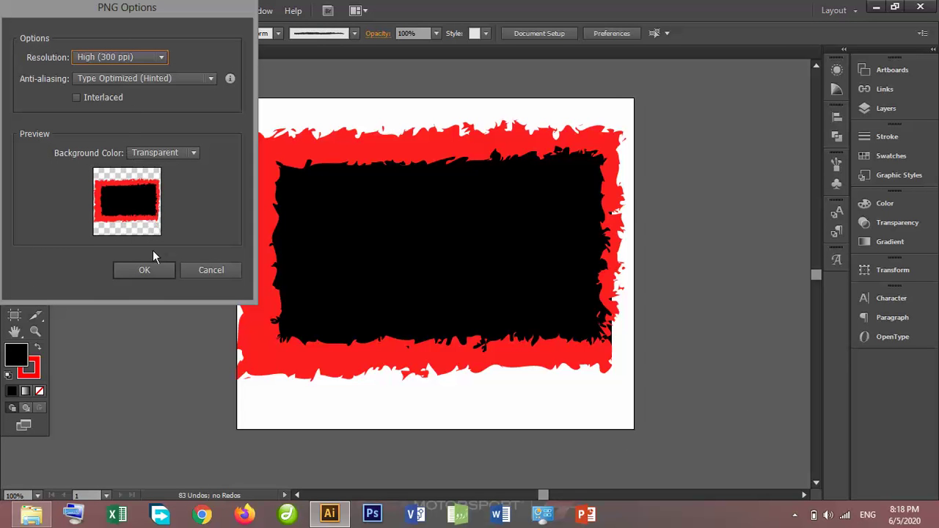
click(157, 269)
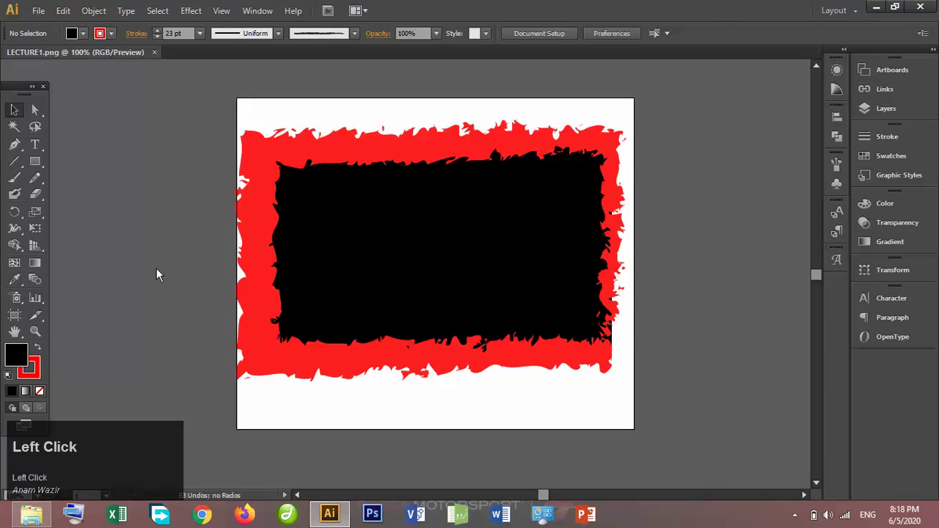
Step: Refresh the onlineclasesAI folder in File Explorer, showing large thumbnails, and close Illustrator
click(31, 514)
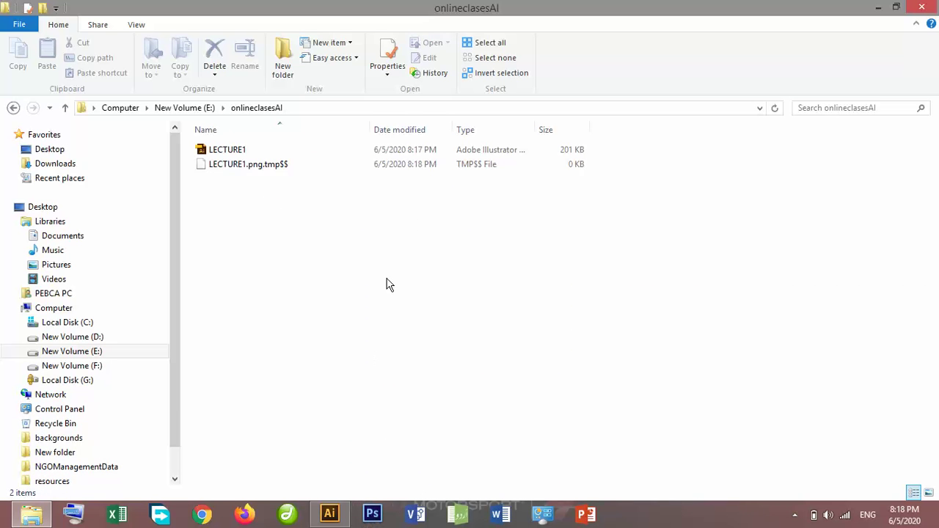
click(775, 110)
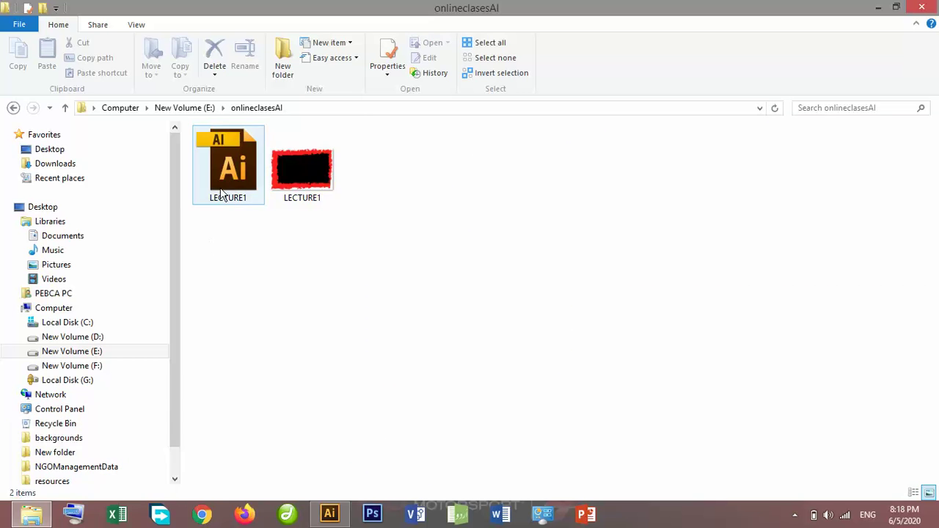
click(329, 514)
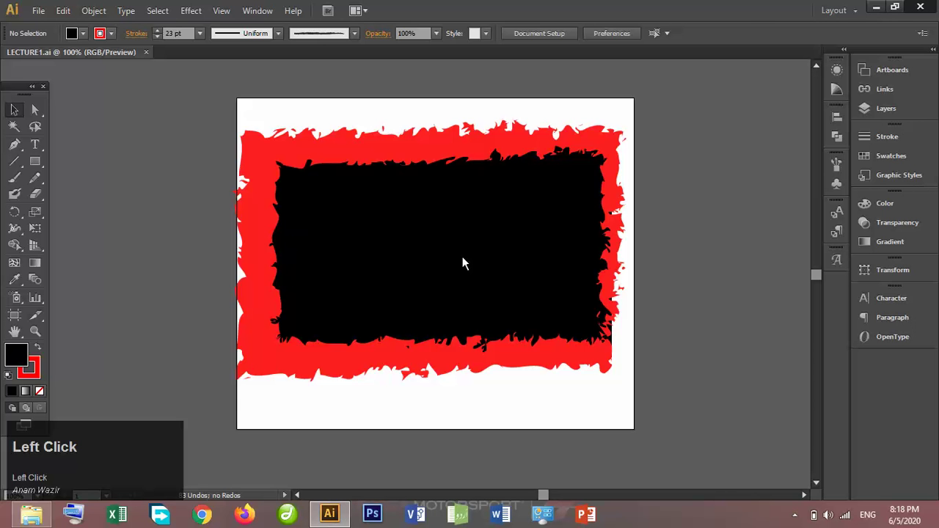
click(42, 516)
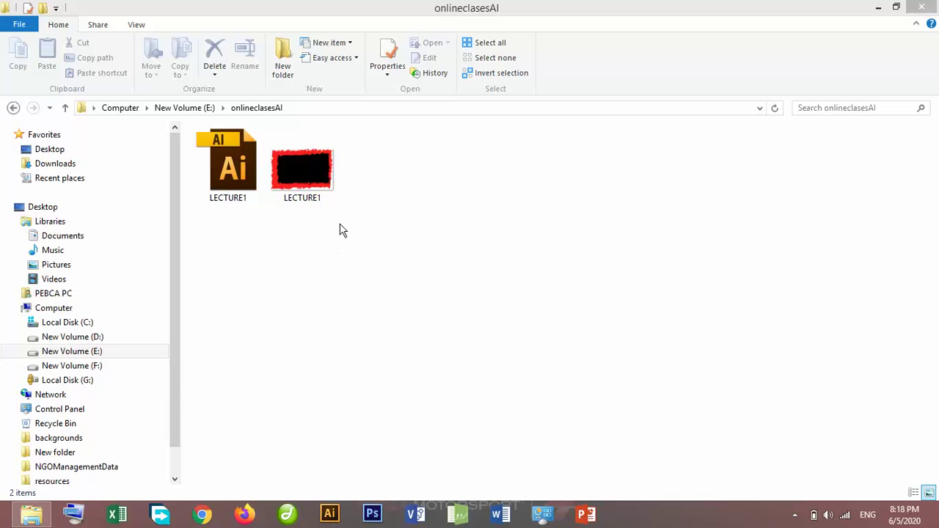
Step: Open the exported LECTURE1 PNG from the folder to view it in Windows Photo Viewer, and close the viewer
double_click(311, 192)
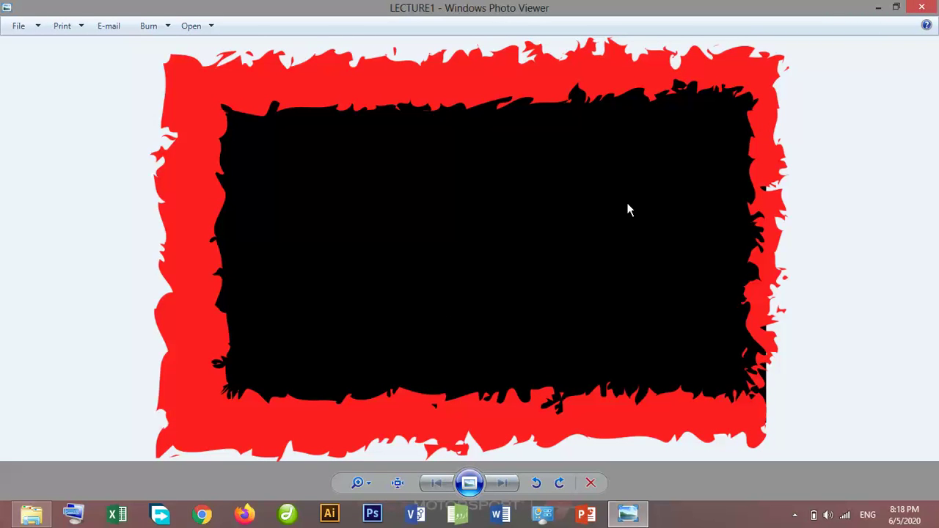
click(313, 130)
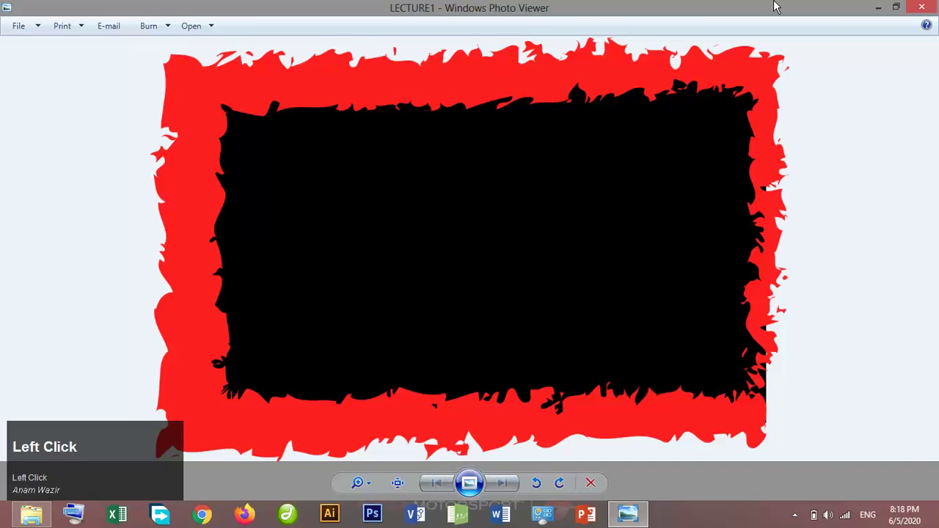
click(921, 7)
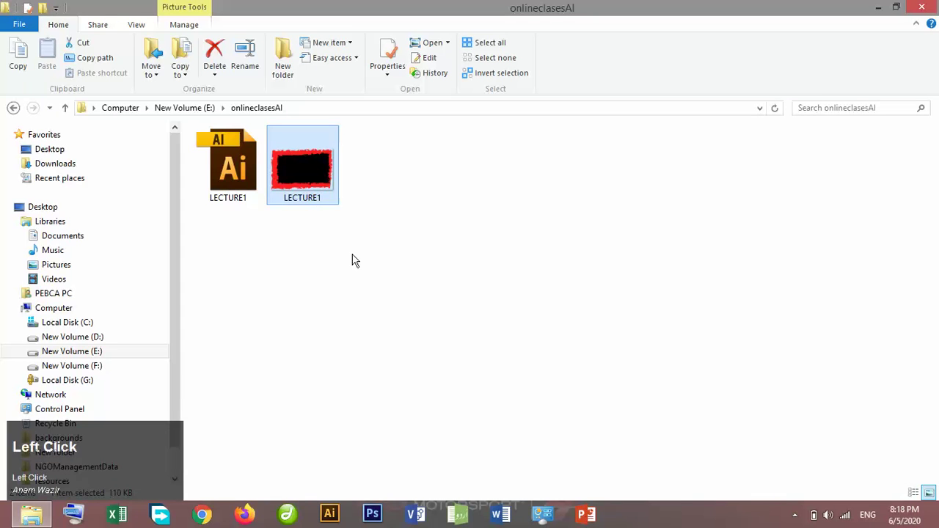
Step: Reopen the saved LECTURE1 Illustrator file from the onlineclasesAI folder
click(242, 192)
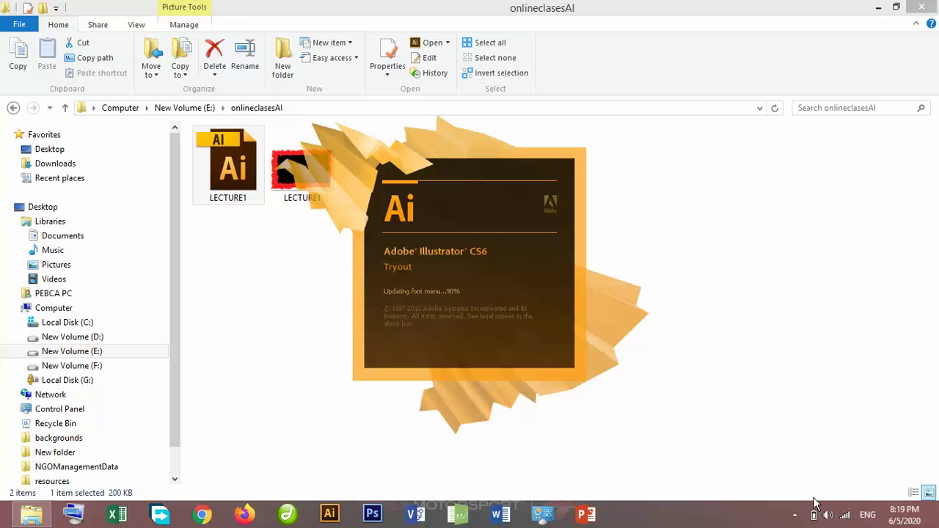
click(796, 516)
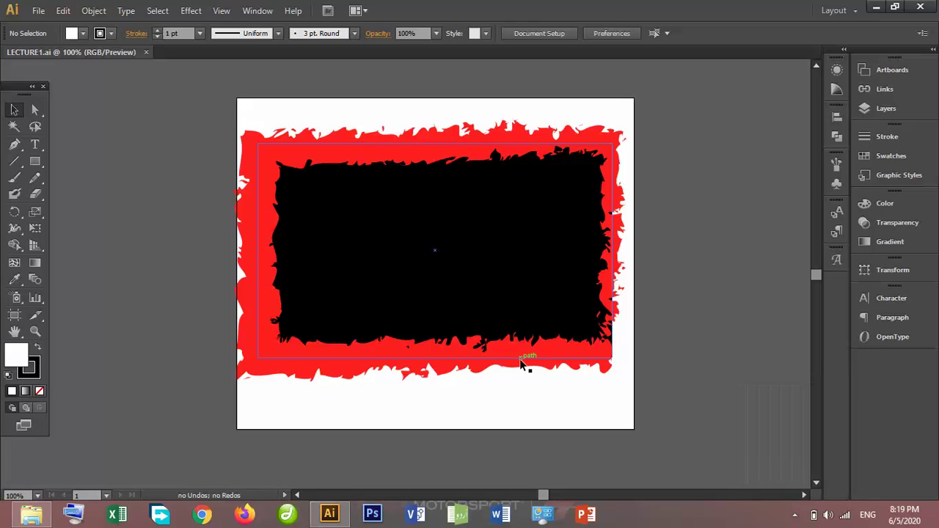
click(355, 33)
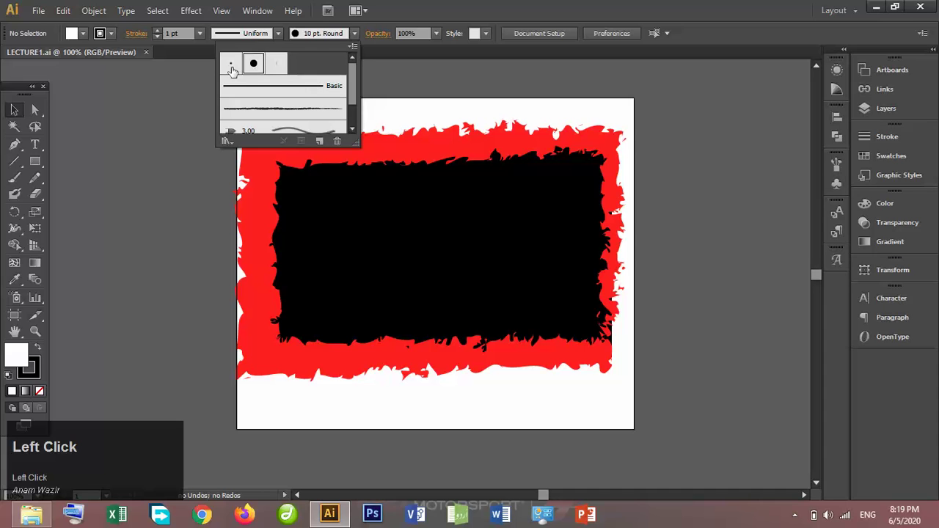
click(231, 67)
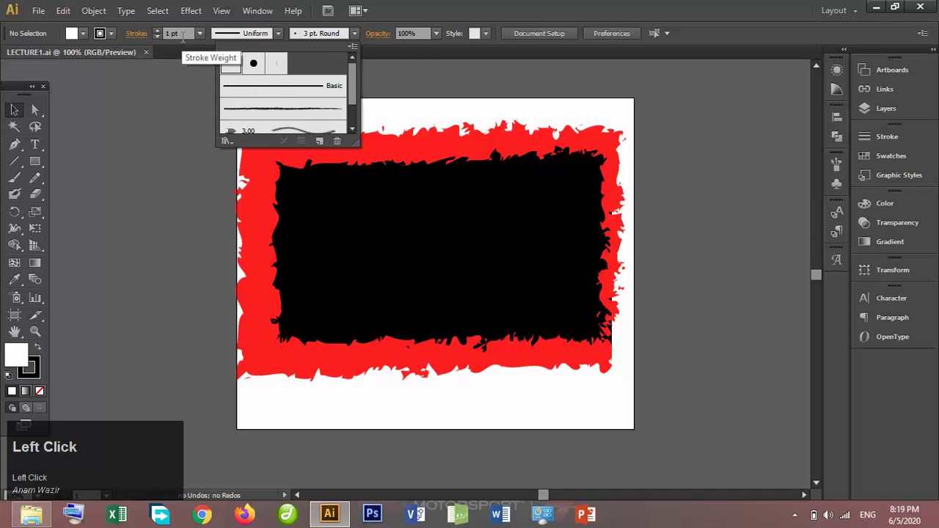
click(449, 147)
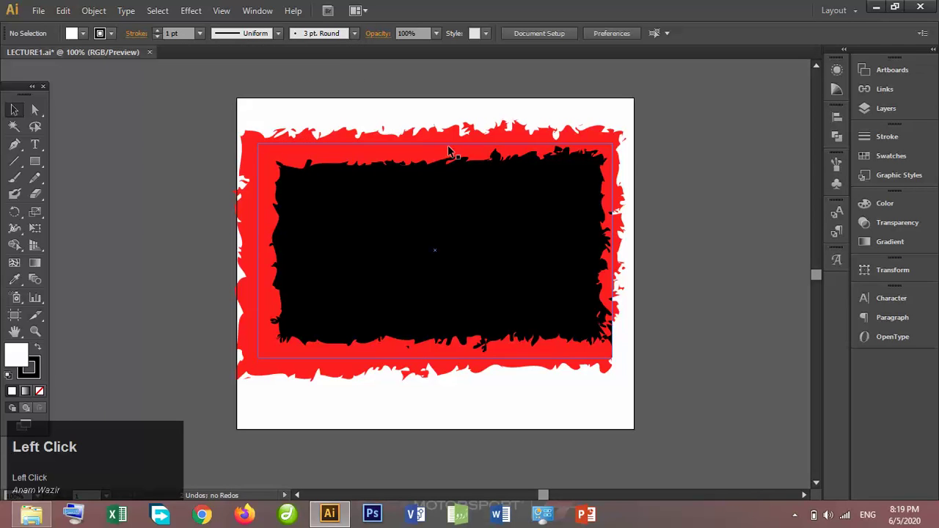
click(321, 33)
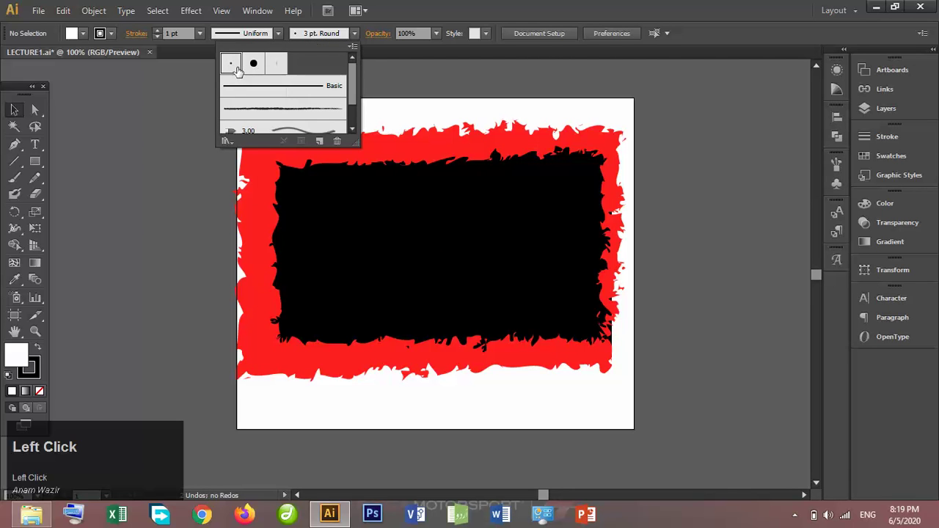
Step: Select the rectangle on the artboard and lower its red stroke weight to 19 pt
click(429, 158)
click(429, 158)
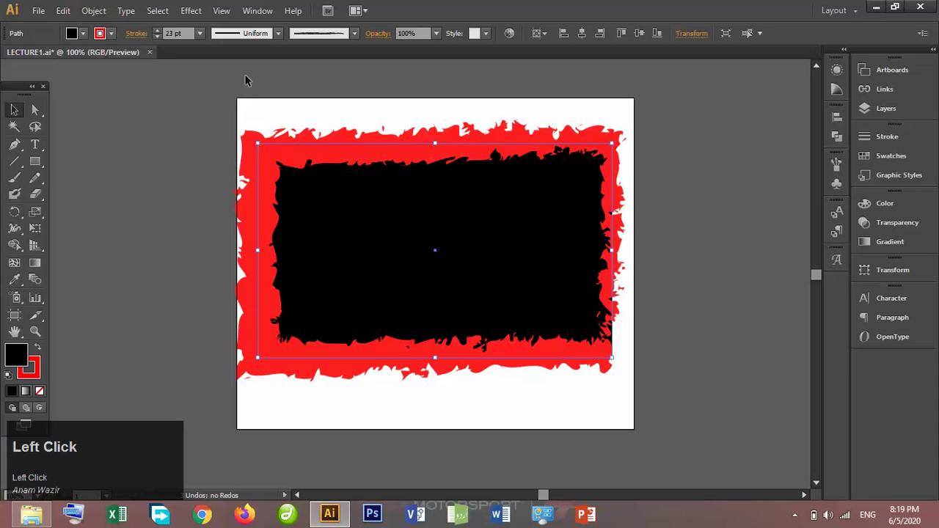
click(157, 36)
click(157, 36)
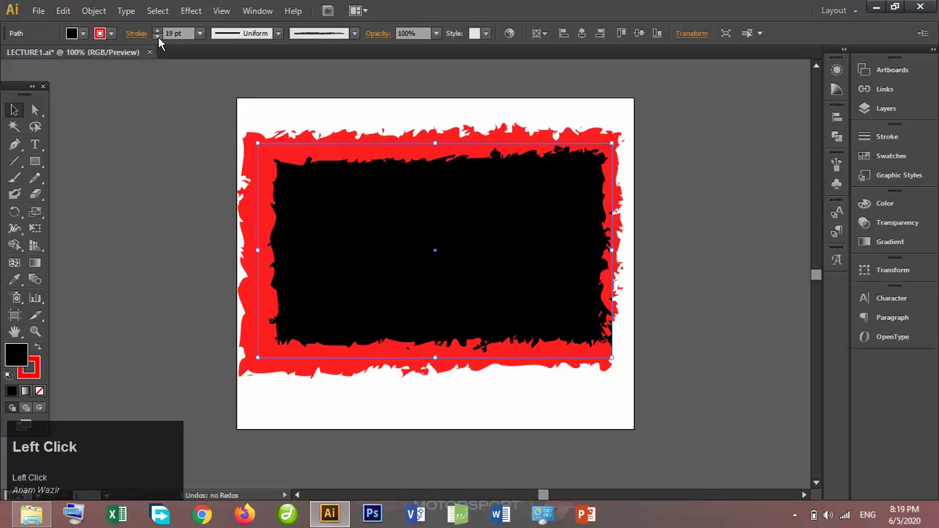
click(157, 37)
click(157, 36)
Step: Replace the rectangle's rough charcoal-style stroke with the 3 pt. Round brush after trying the 10 pt. Round one
click(267, 34)
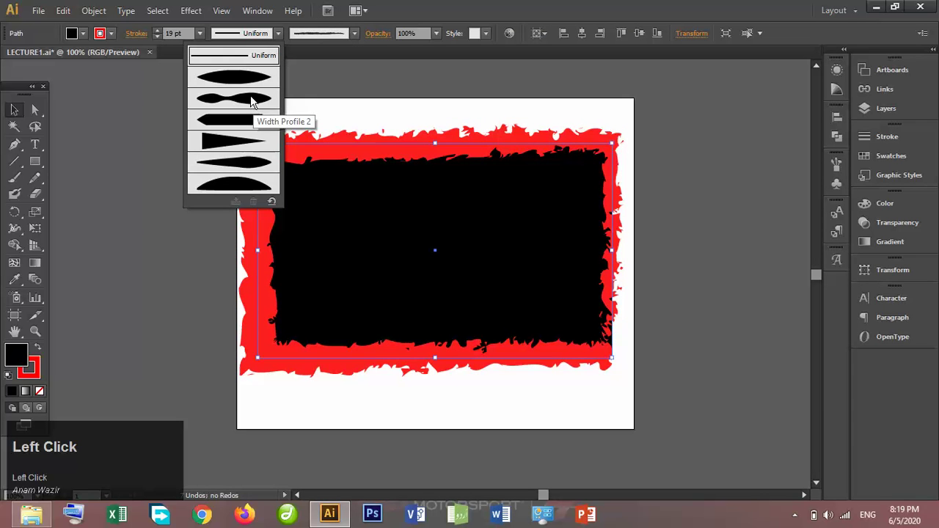
click(357, 34)
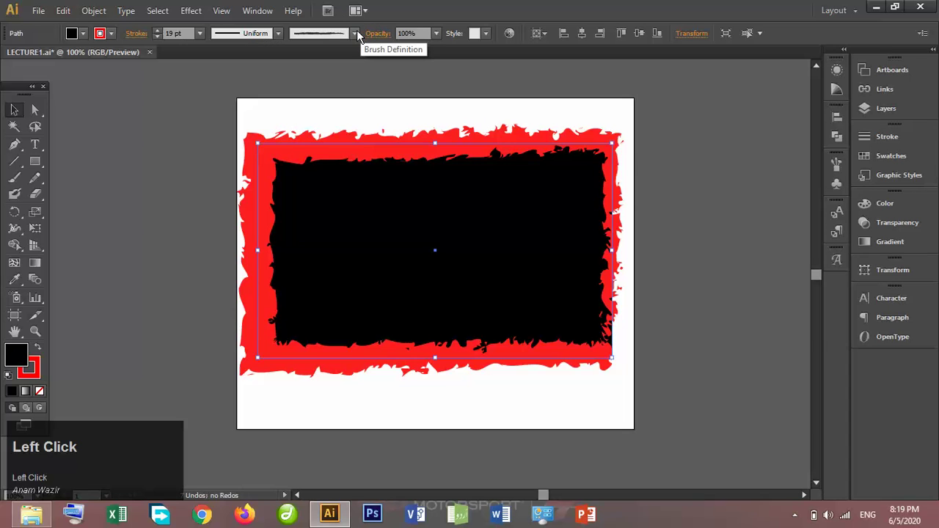
click(355, 34)
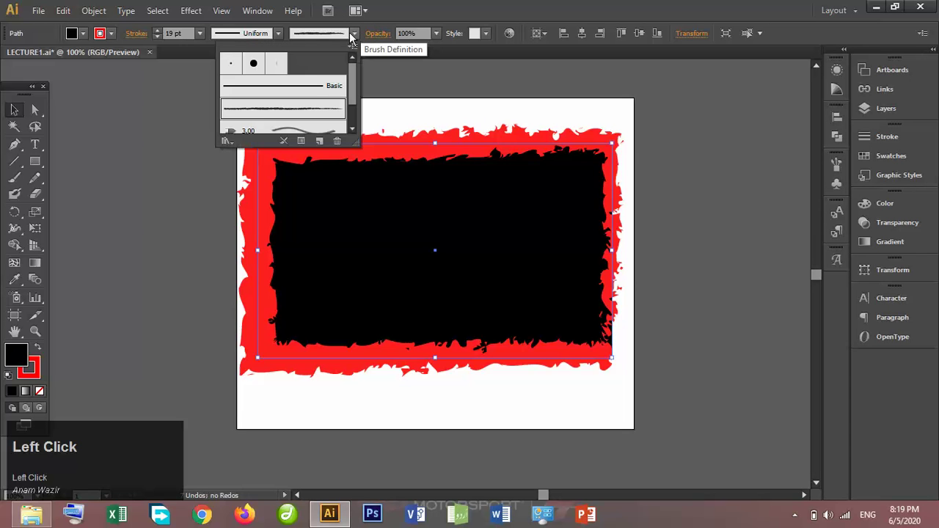
click(274, 64)
click(253, 64)
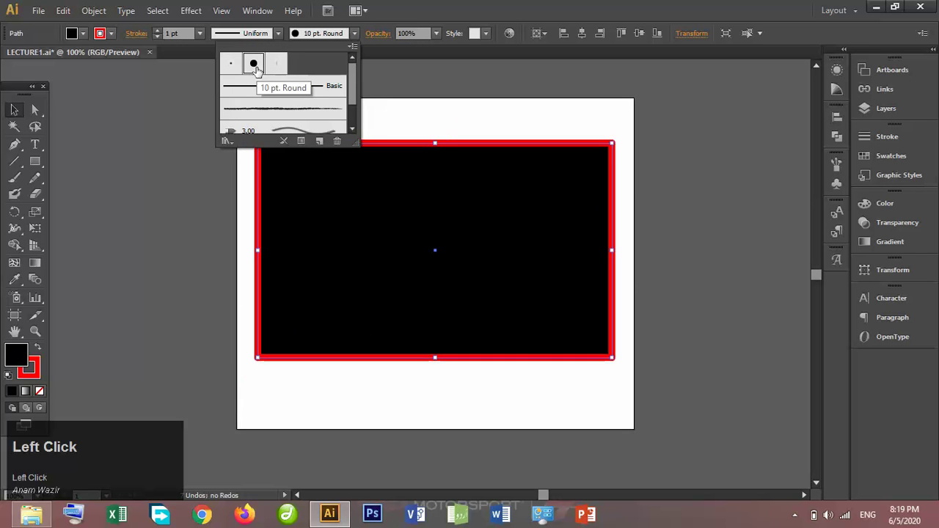
click(231, 64)
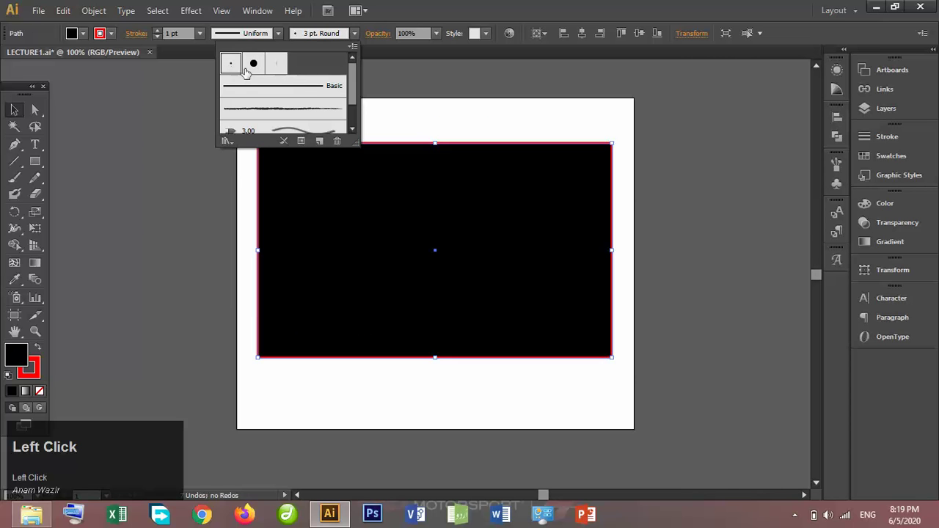
click(422, 73)
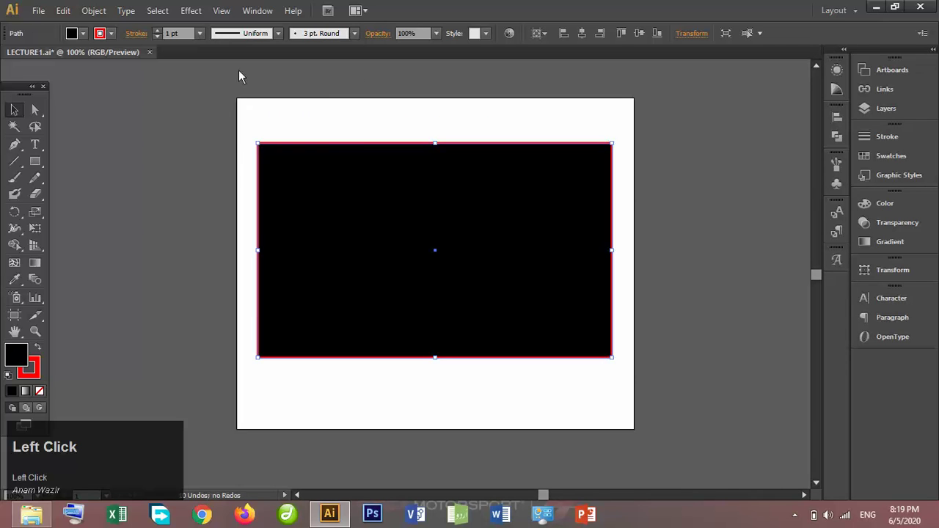
Step: Increase the rectangle's stroke weight to 11 pt
click(158, 30)
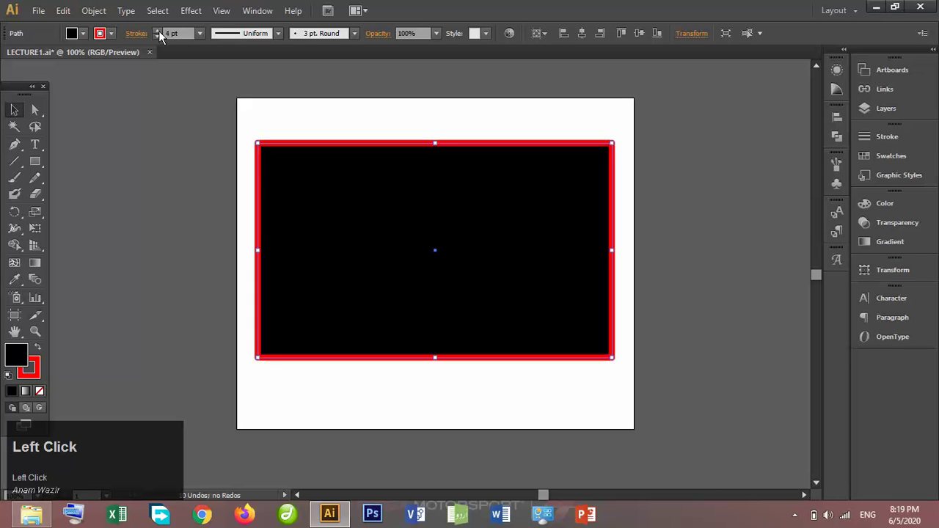
click(158, 30)
click(157, 30)
click(157, 30)
click(158, 30)
click(158, 30)
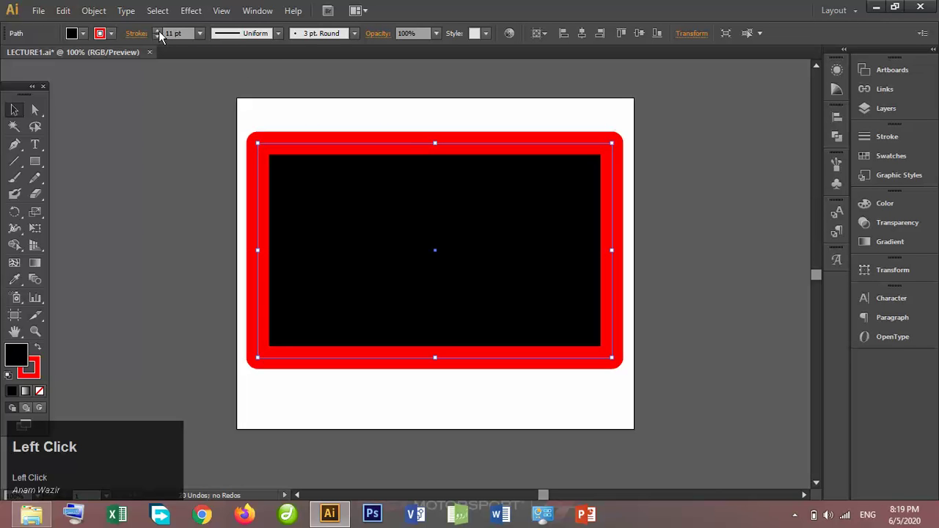
Step: Change the rectangle's stroke color to RGB Green and deselect it
click(111, 34)
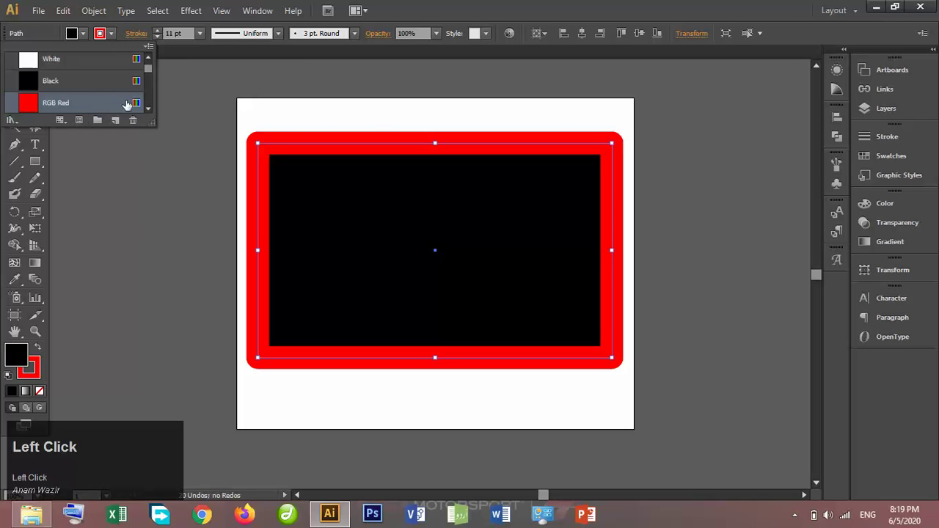
click(147, 102)
click(65, 98)
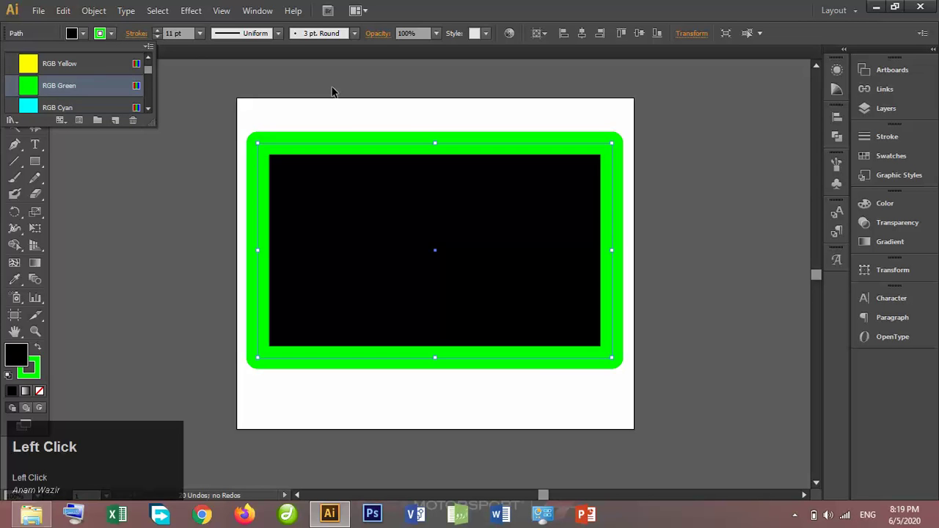
click(332, 91)
click(338, 96)
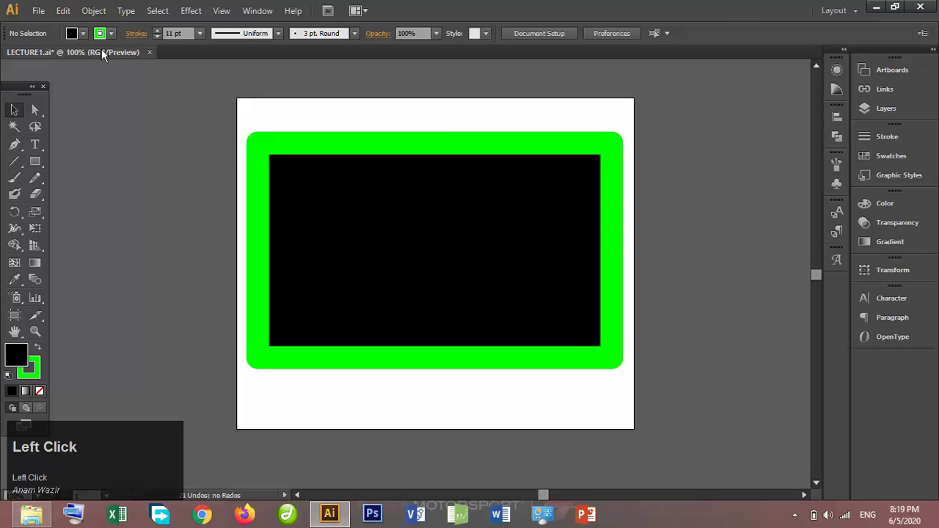
Step: Export the green-bordered artwork as a PNG named LECTURE11 in the onlineclasesAI folder, accepting the PNG options
click(39, 11)
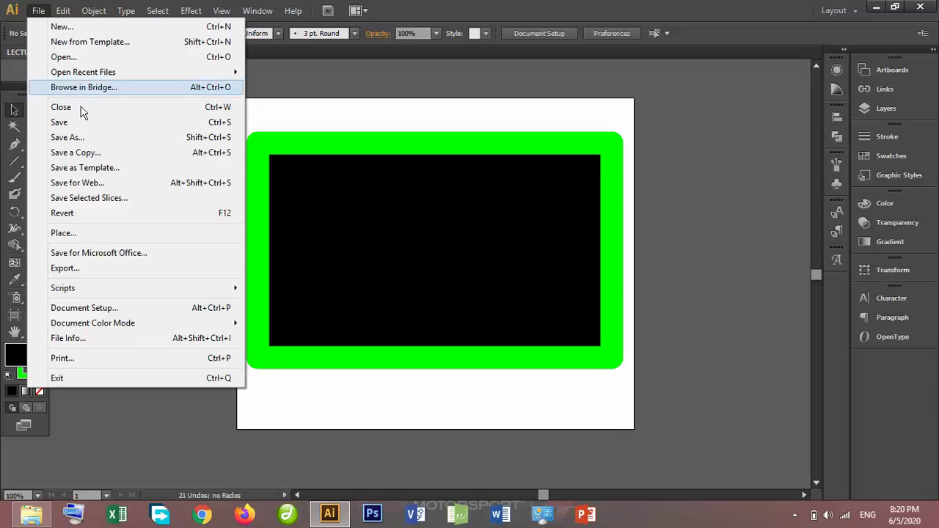
click(108, 267)
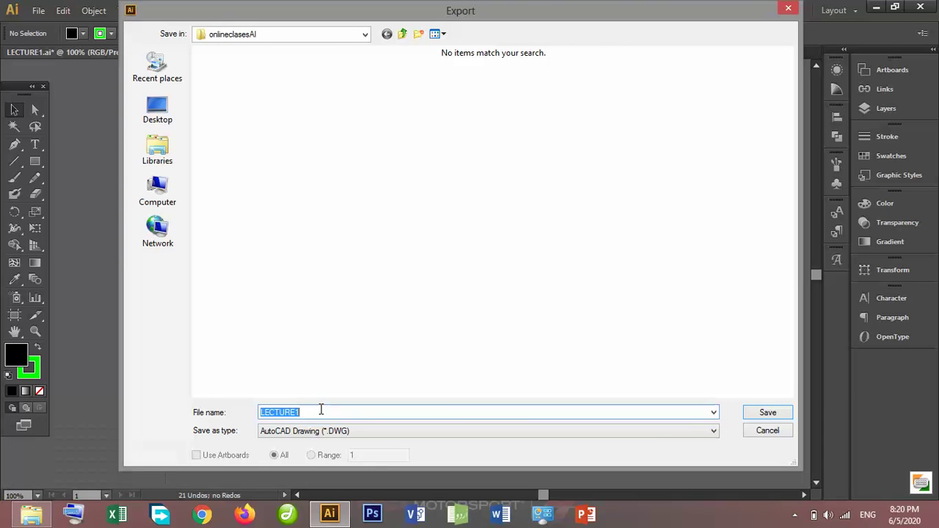
click(321, 412)
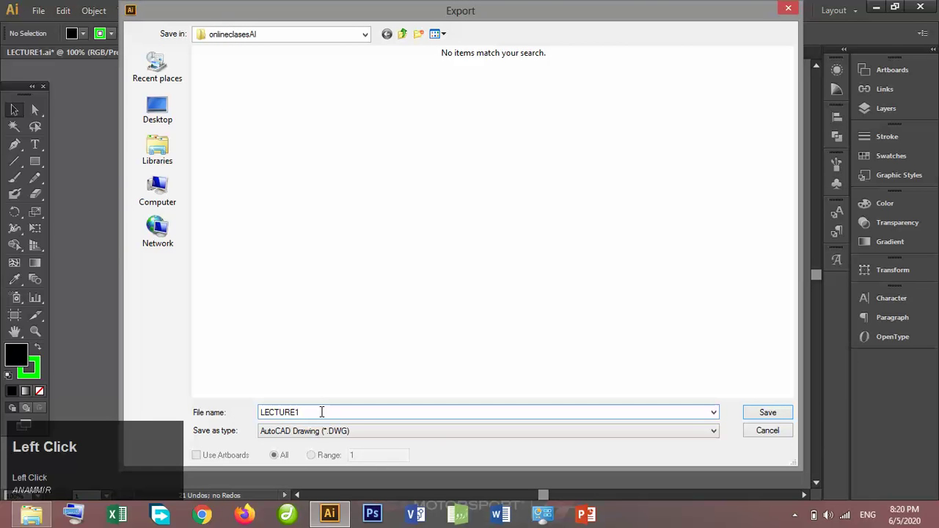
click(397, 433)
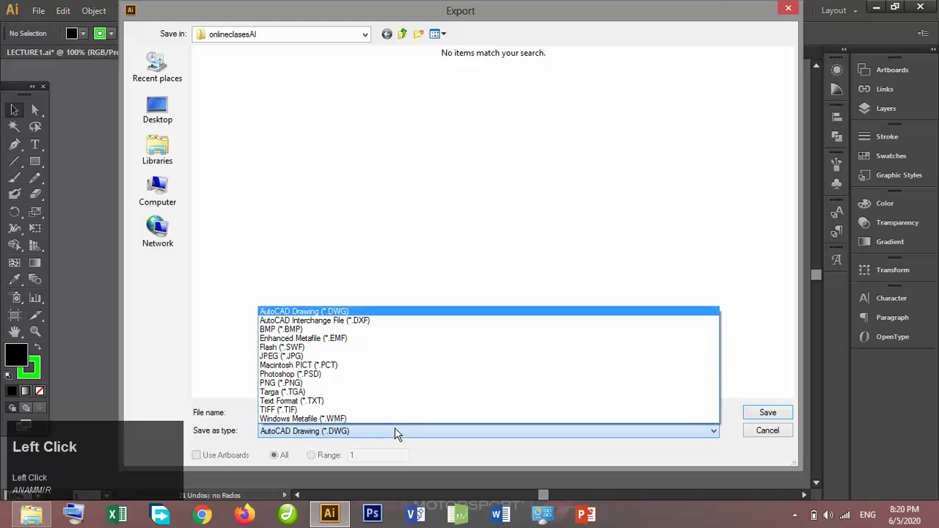
click(369, 384)
key(Return)
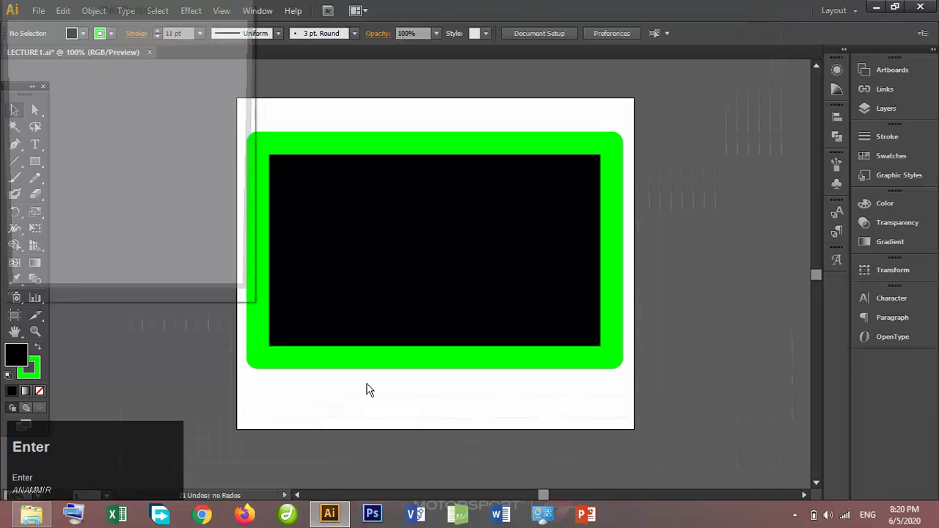
key(Return)
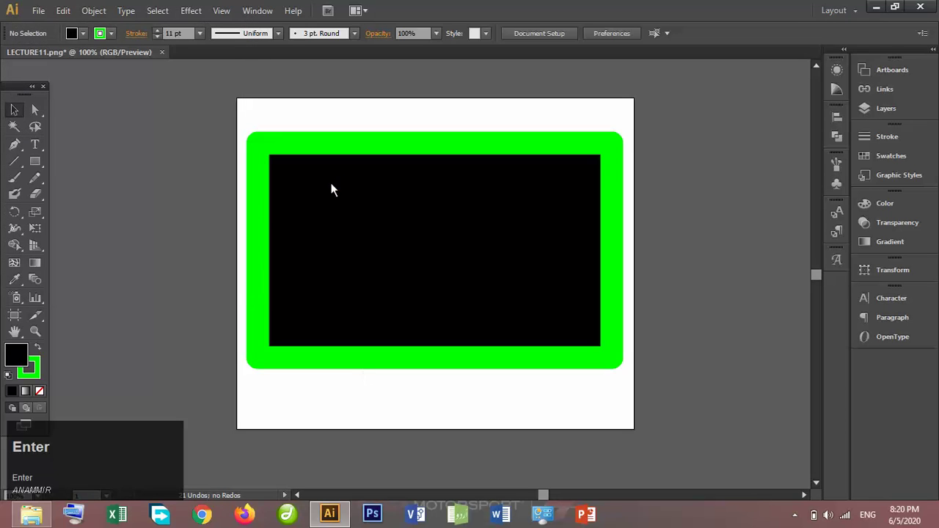
Step: Save the changes to the LECTURE1 Illustrator file and close Illustrator
click(37, 12)
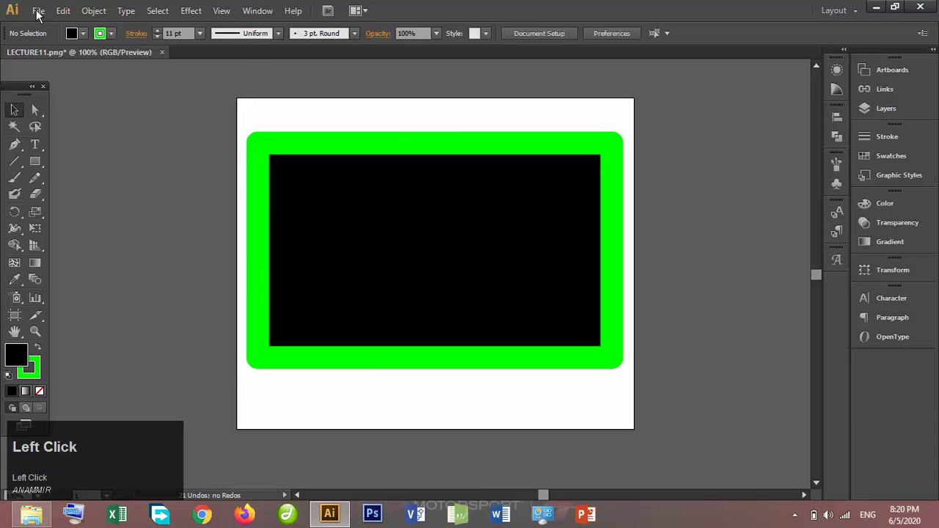
click(97, 123)
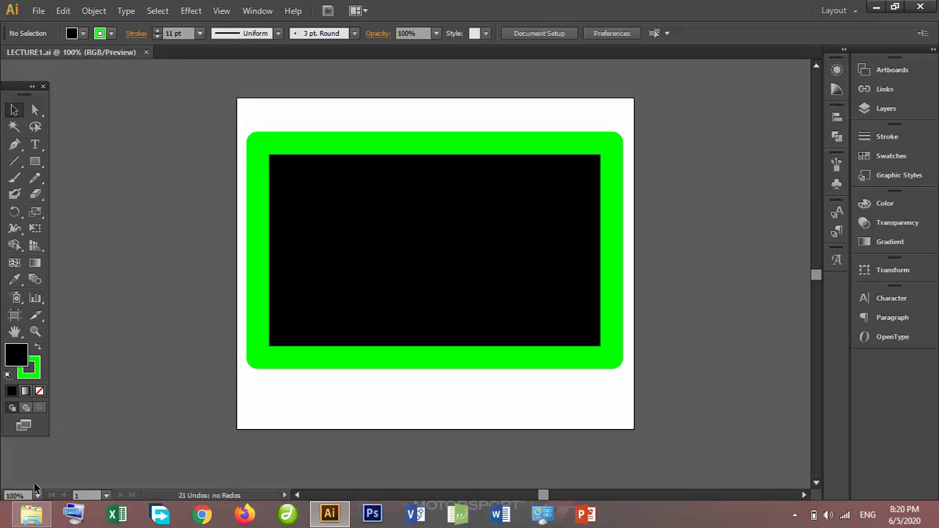
click(912, 7)
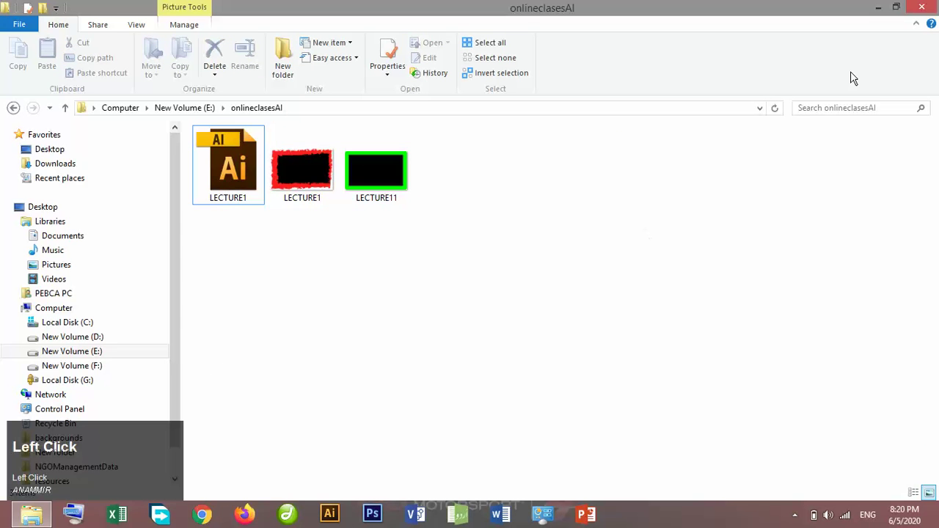
Step: Open the exported LECTURE11 PNG from the folder to view it, and close the photo viewer
click(387, 196)
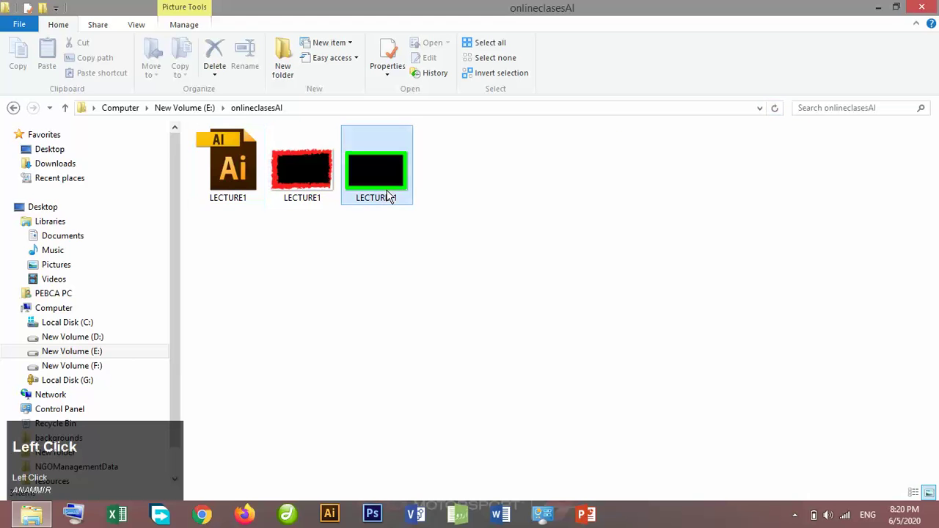
double_click(387, 197)
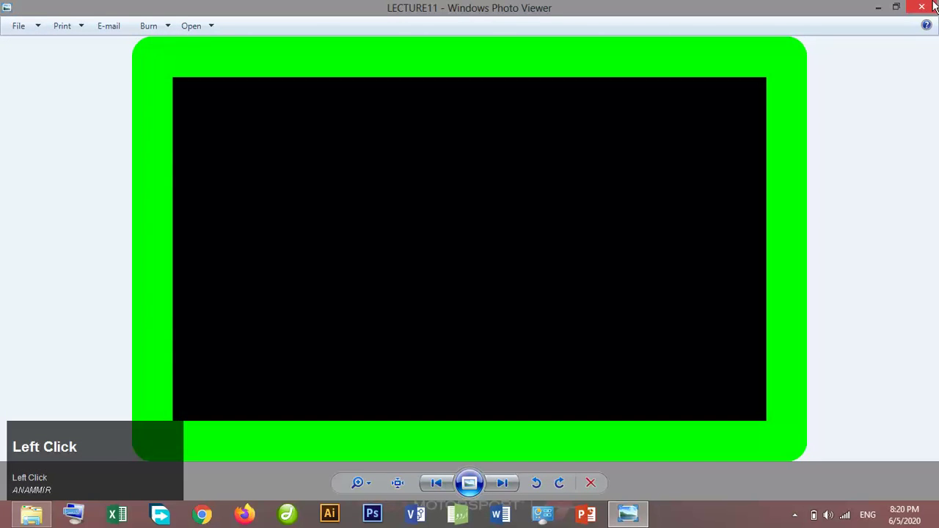
click(933, 5)
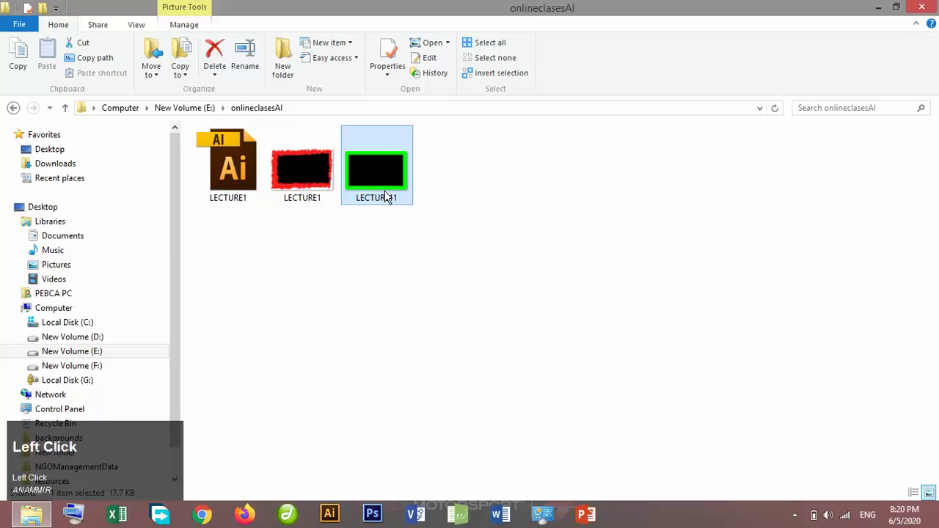
Step: Reopen the LECTURE1 Illustrator file from the folder to check the saved artwork, and close Illustrator
click(235, 183)
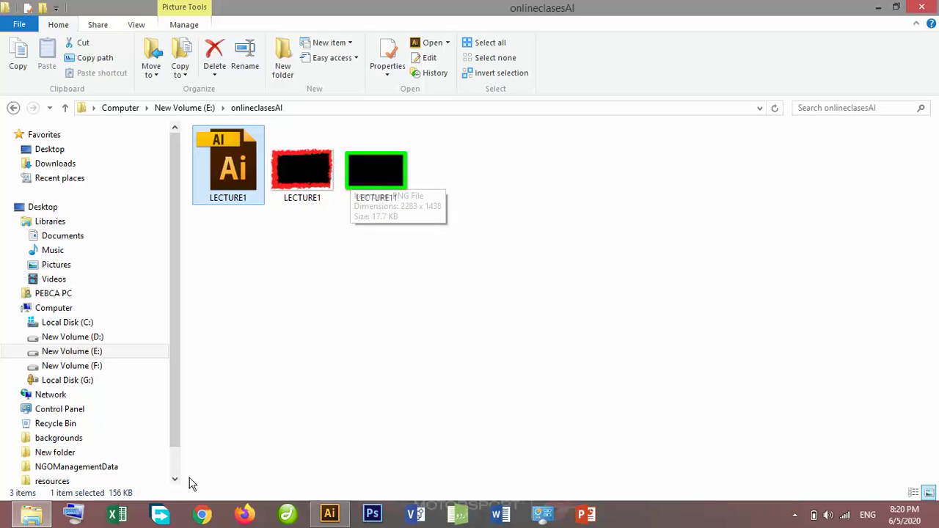
click(330, 513)
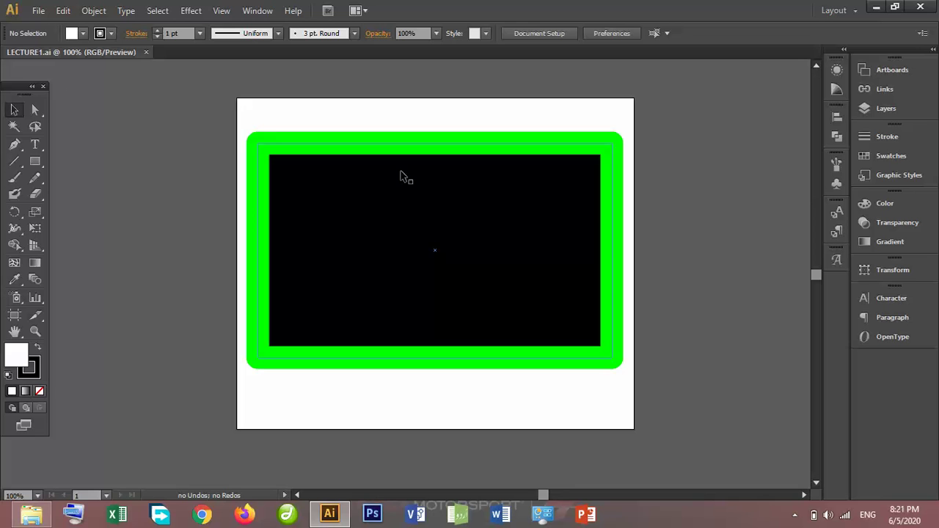
click(921, 6)
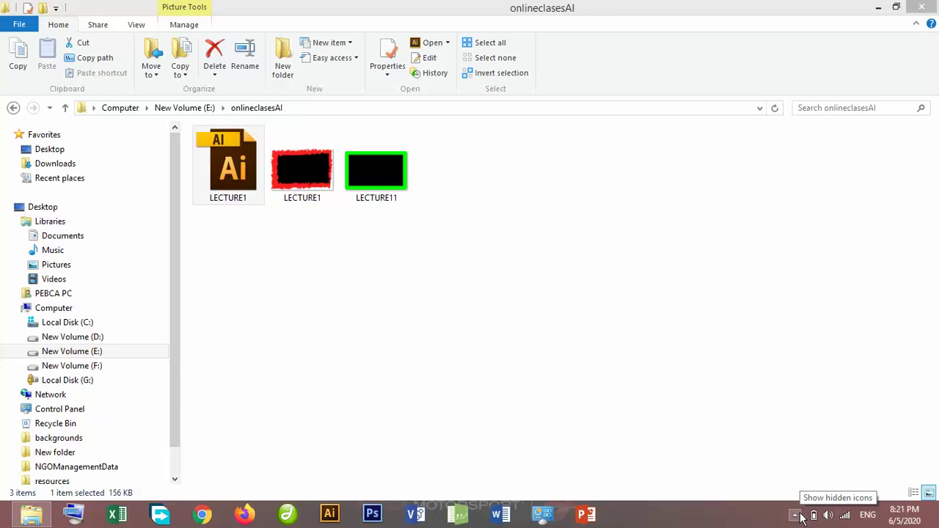
click(795, 515)
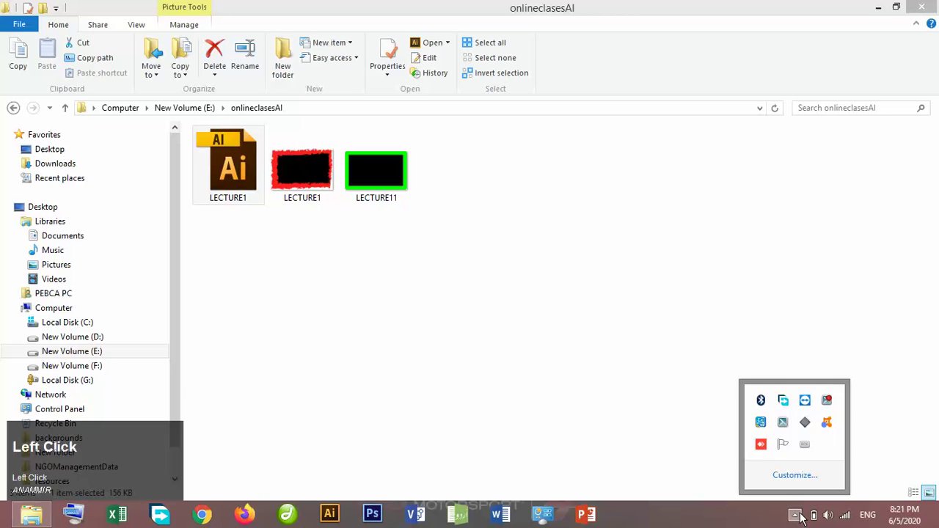